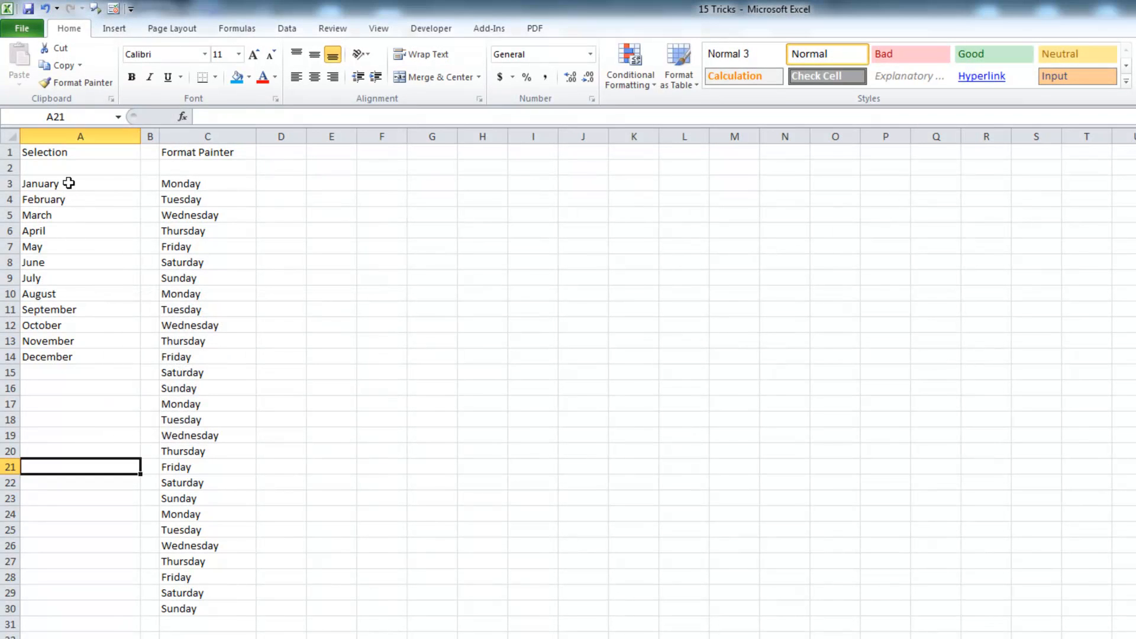
Try selecting all twelve months, A1:C30 and the whole sheet, then dismiss the colour-scheme prompt
click(85, 185)
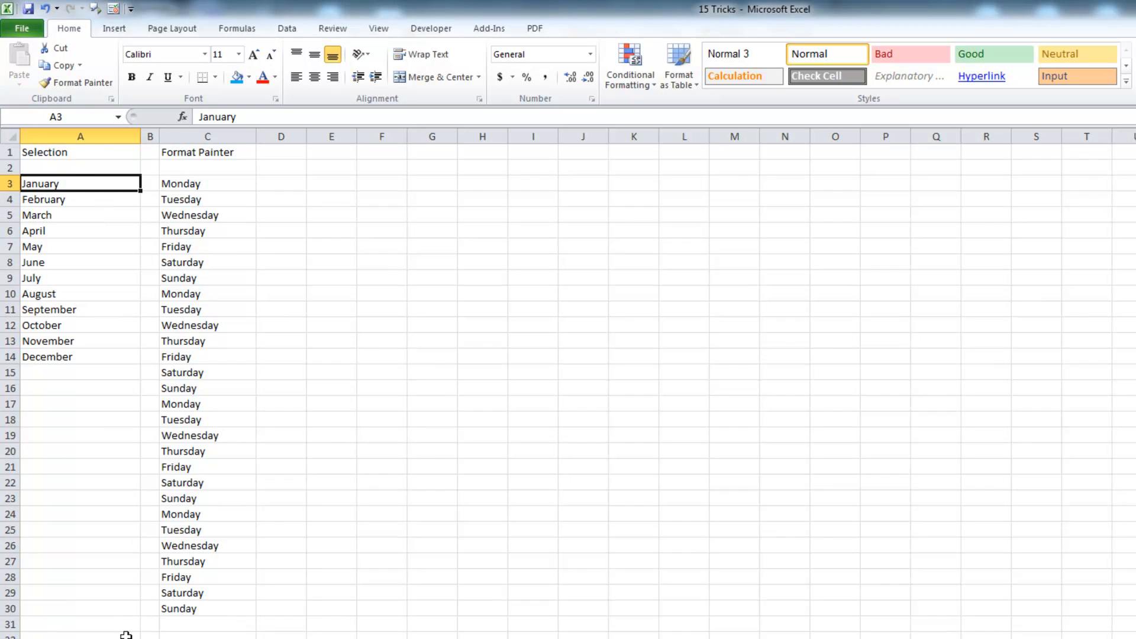
shift+click(64, 355)
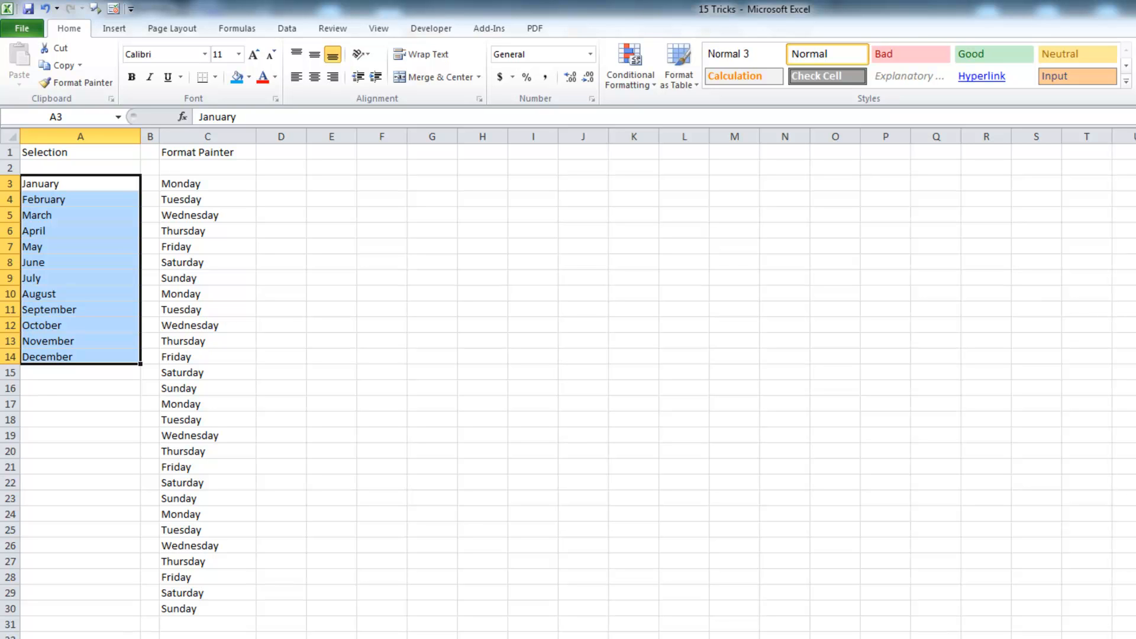
click(54, 153)
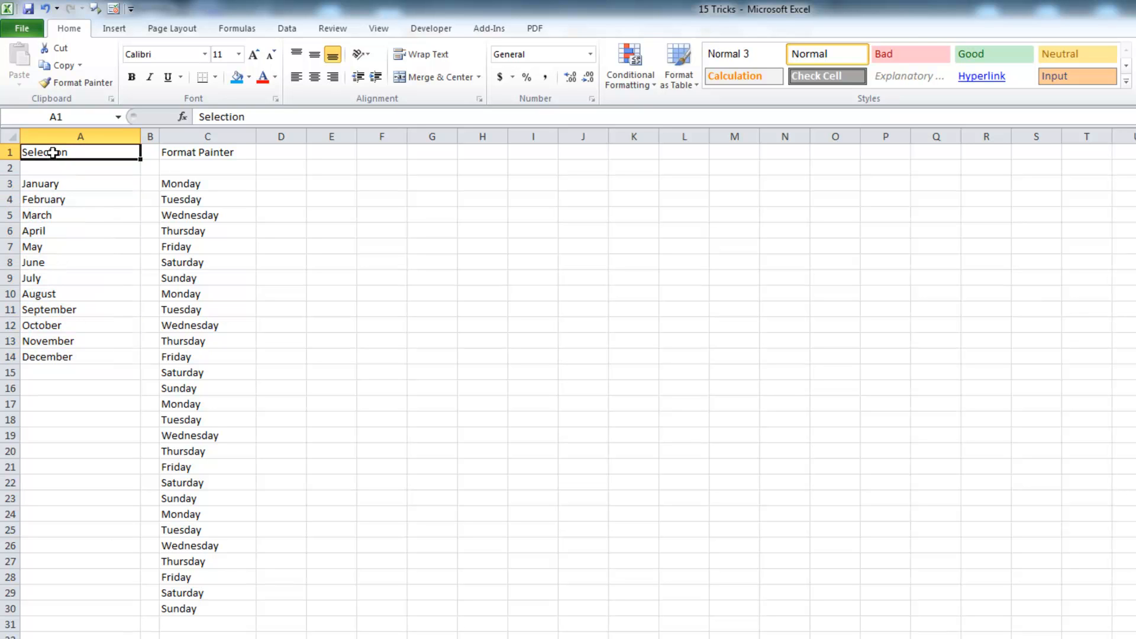
shift+click(226, 608)
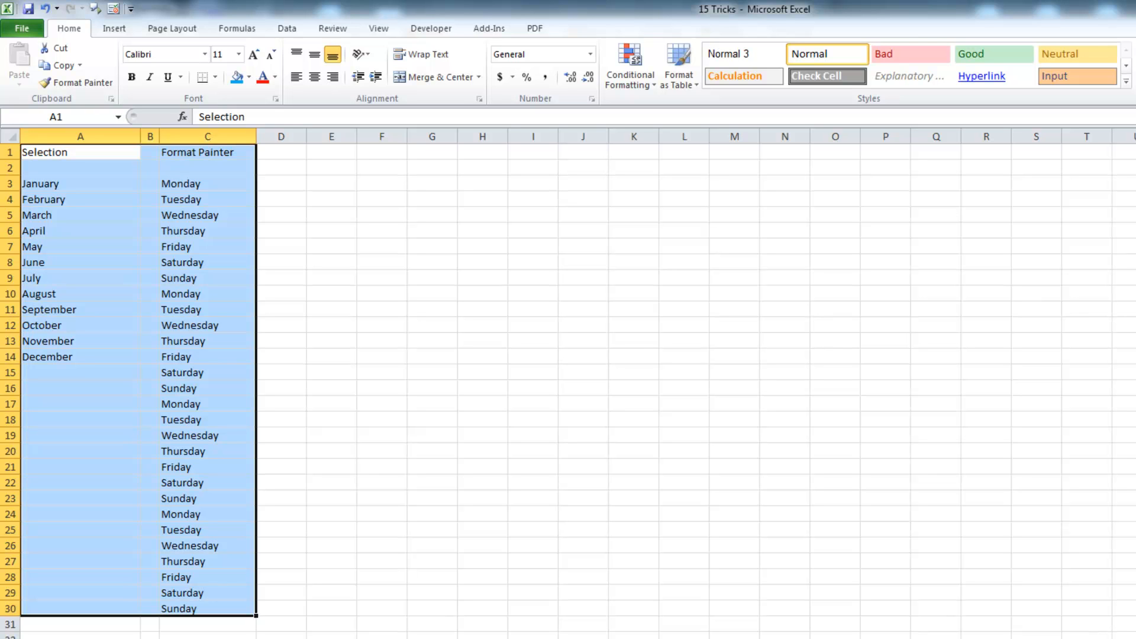
click(336, 171)
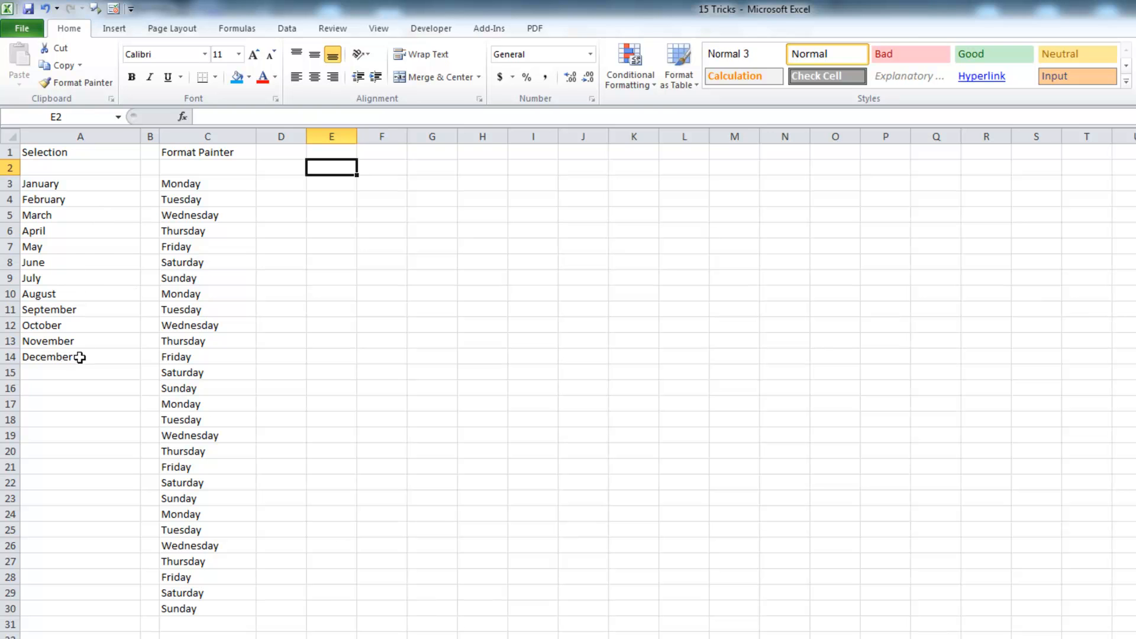
click(17, 142)
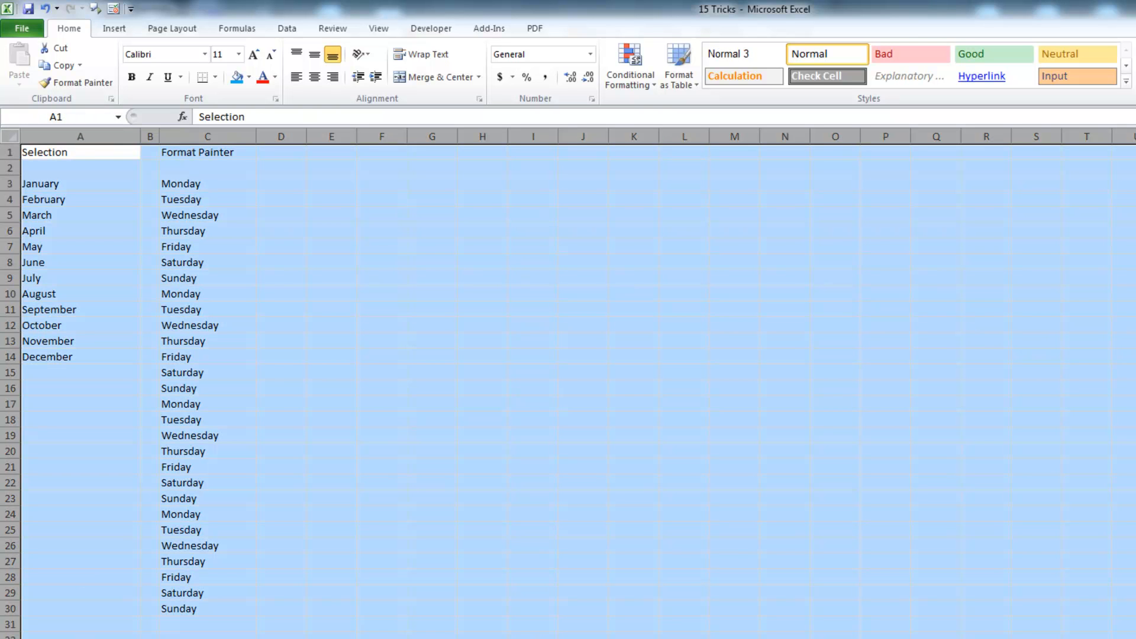
click(57, 160)
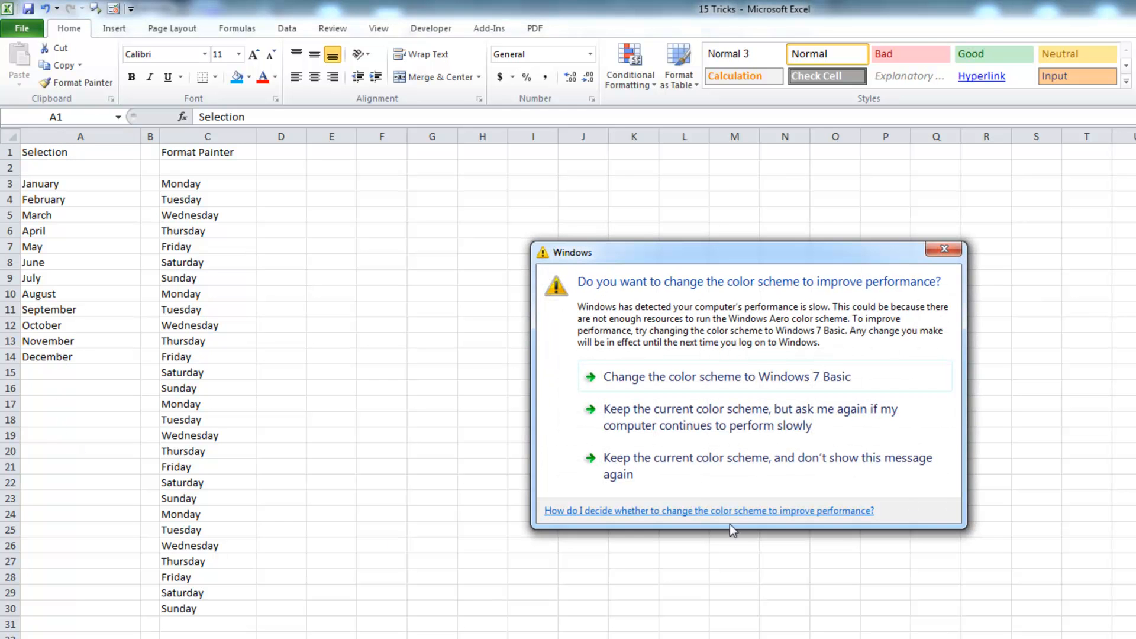
click(691, 473)
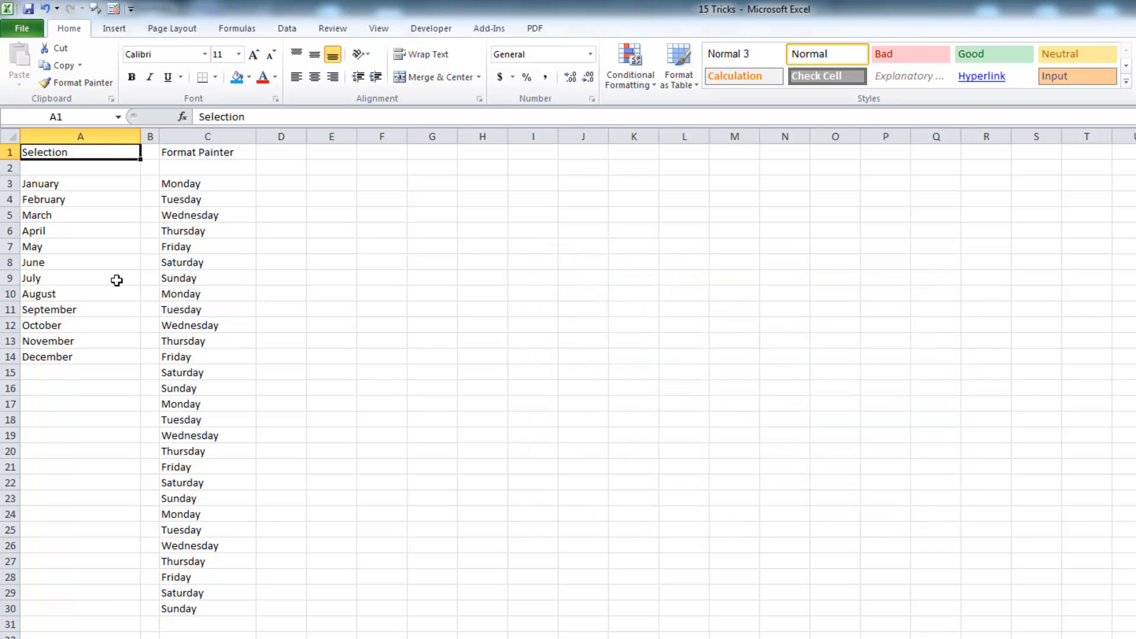
Bold January–June together with November and December in column A
drag(87, 190, 91, 259)
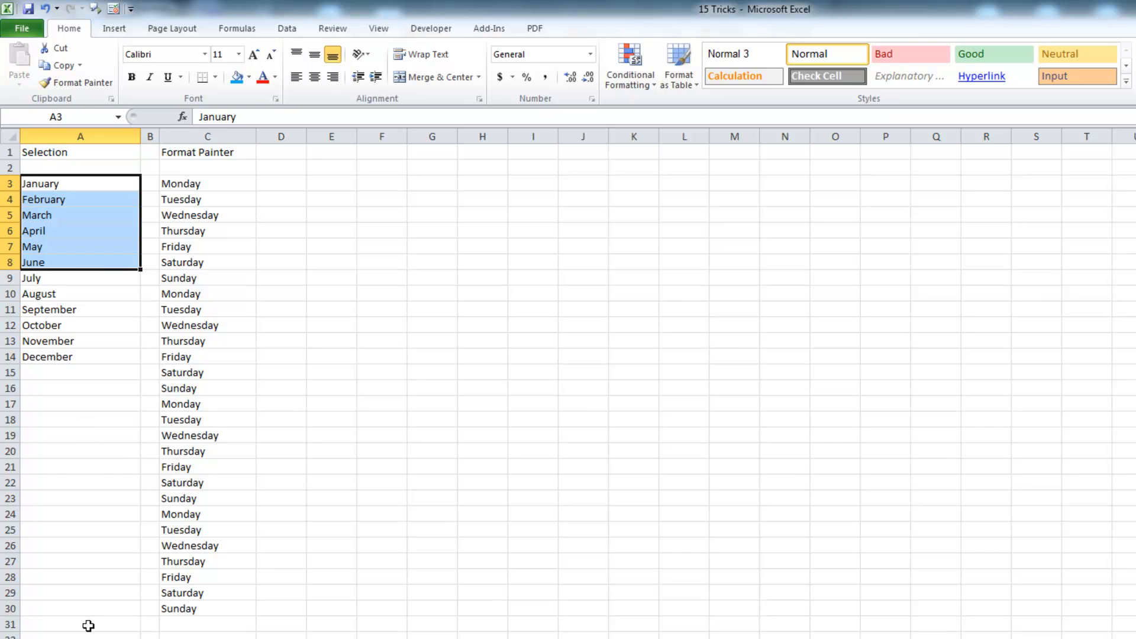
ctrl+drag(83, 340, 88, 357)
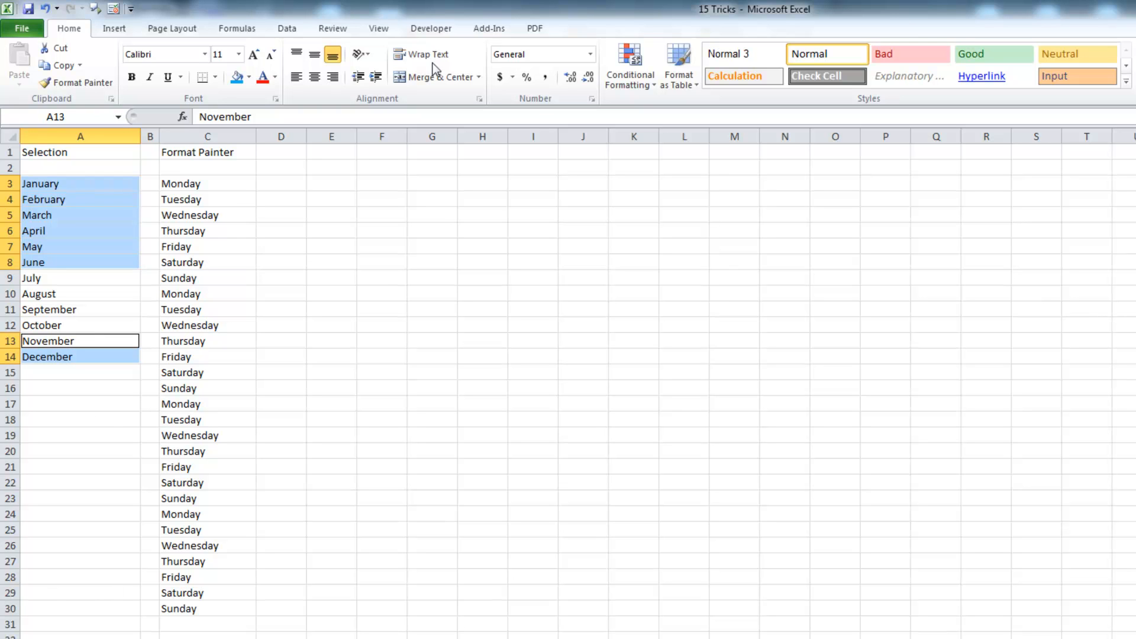
click(132, 77)
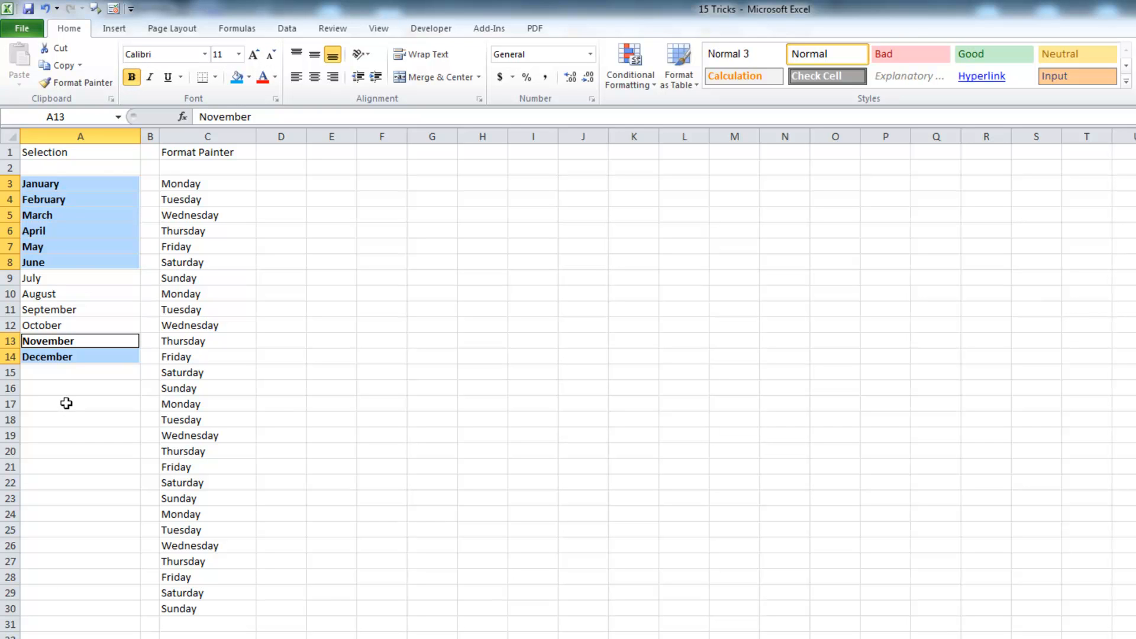
click(66, 403)
click(225, 185)
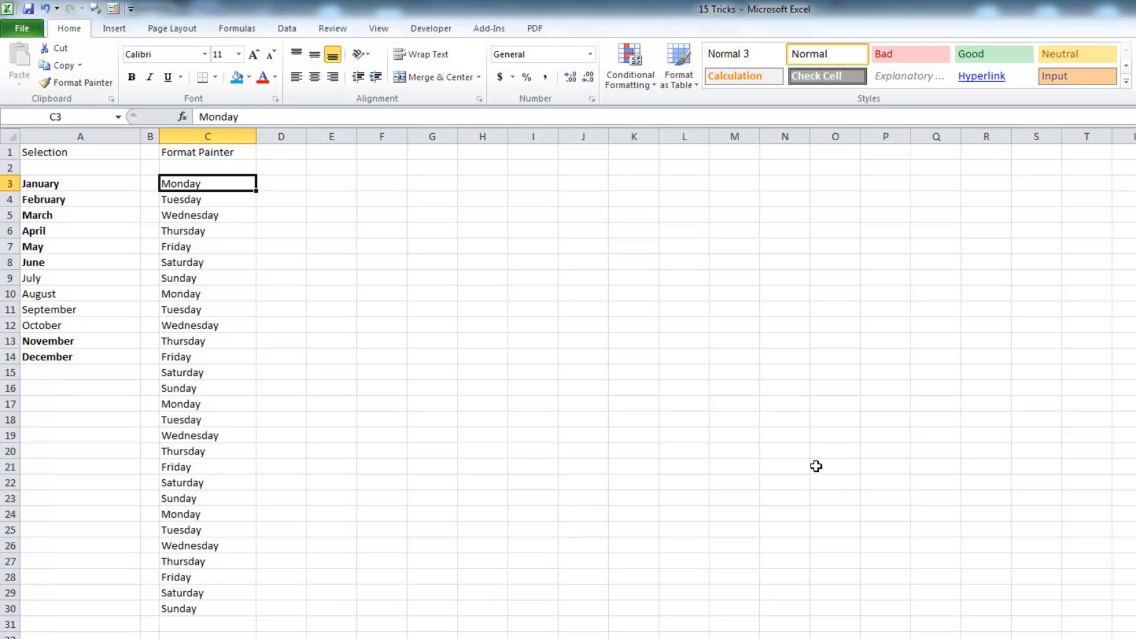
Extend the repeating weekday series in column C beyond row 750, then return to Monday in C3
key(ctrl+shift+Down)
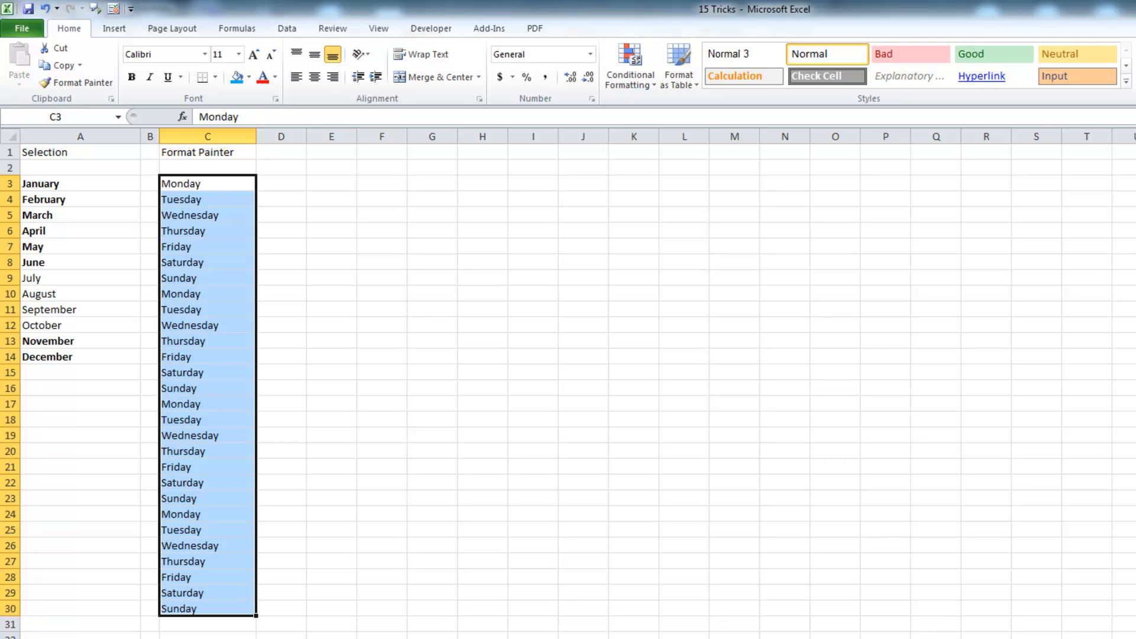
drag(223, 592, 255, 638)
key(ctrl+Home)
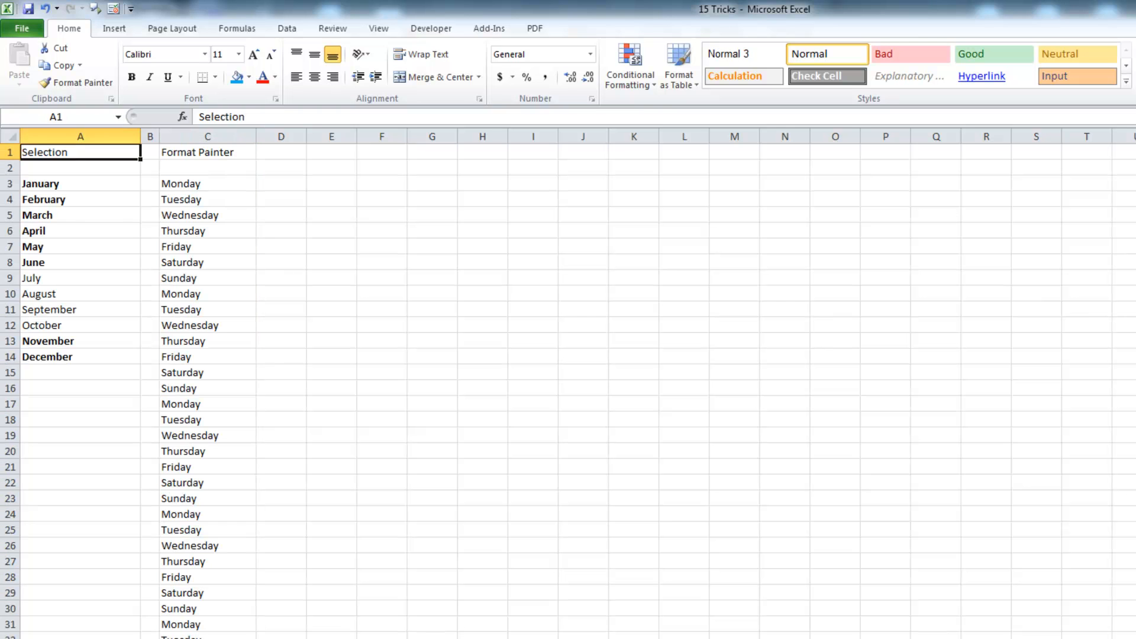
click(224, 185)
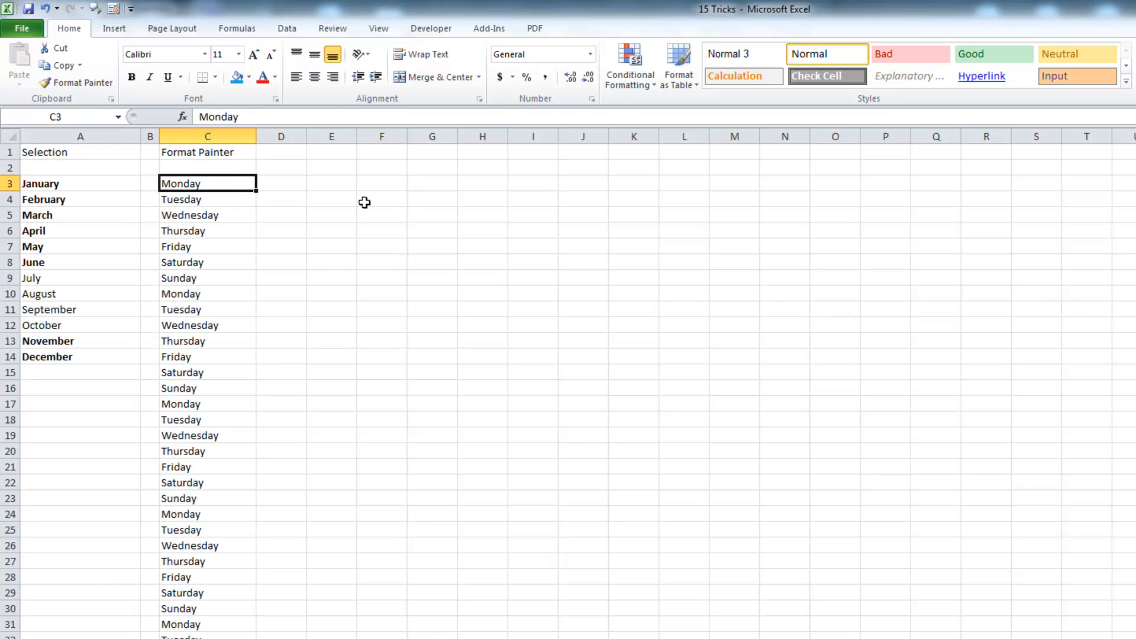
key(ctrl+shift+Down)
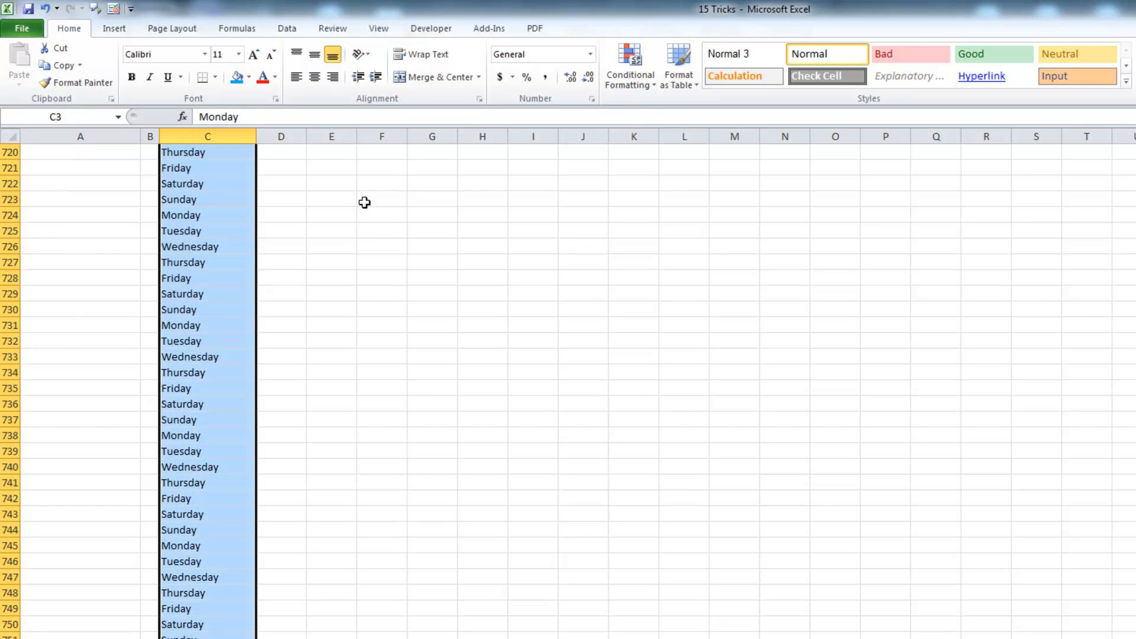
scroll(300, 438, down, 3)
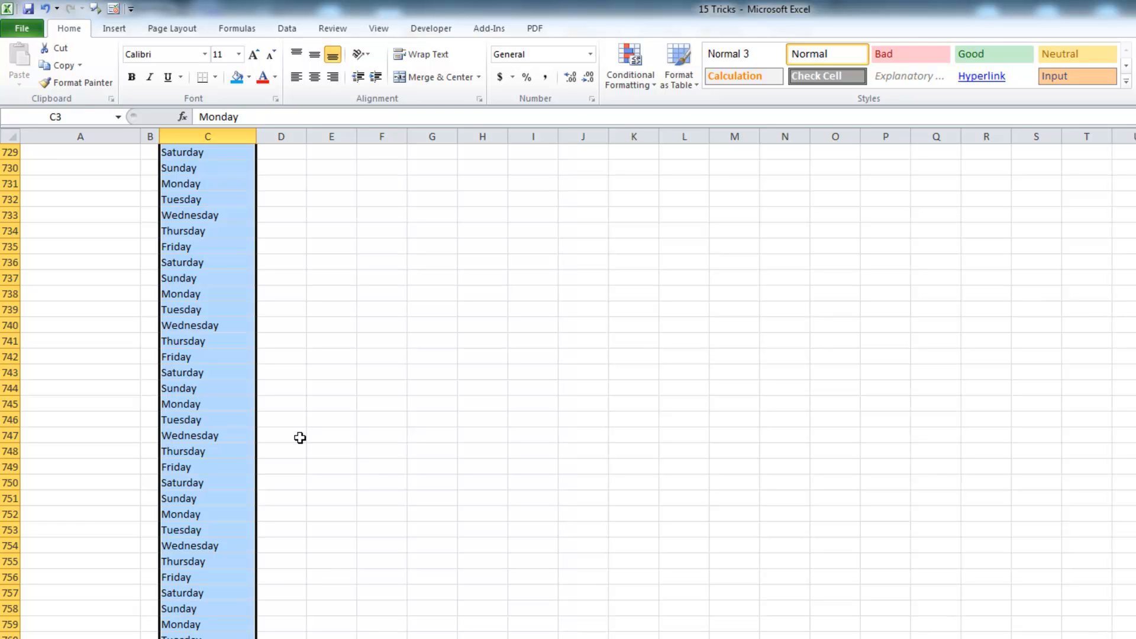
key(ctrl+Up)
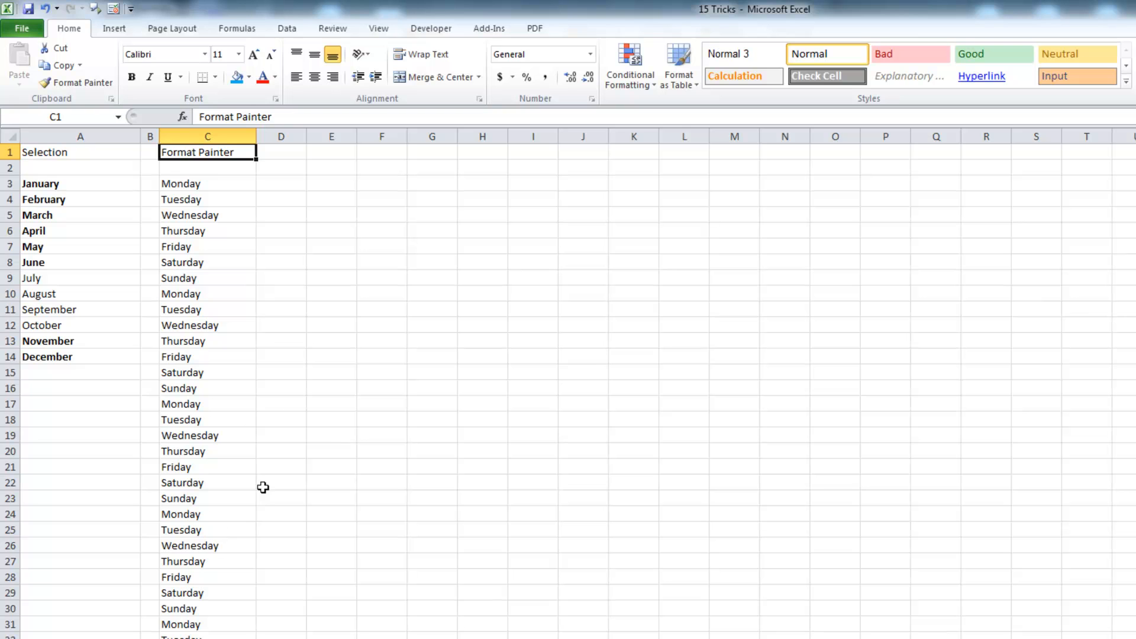
click(223, 183)
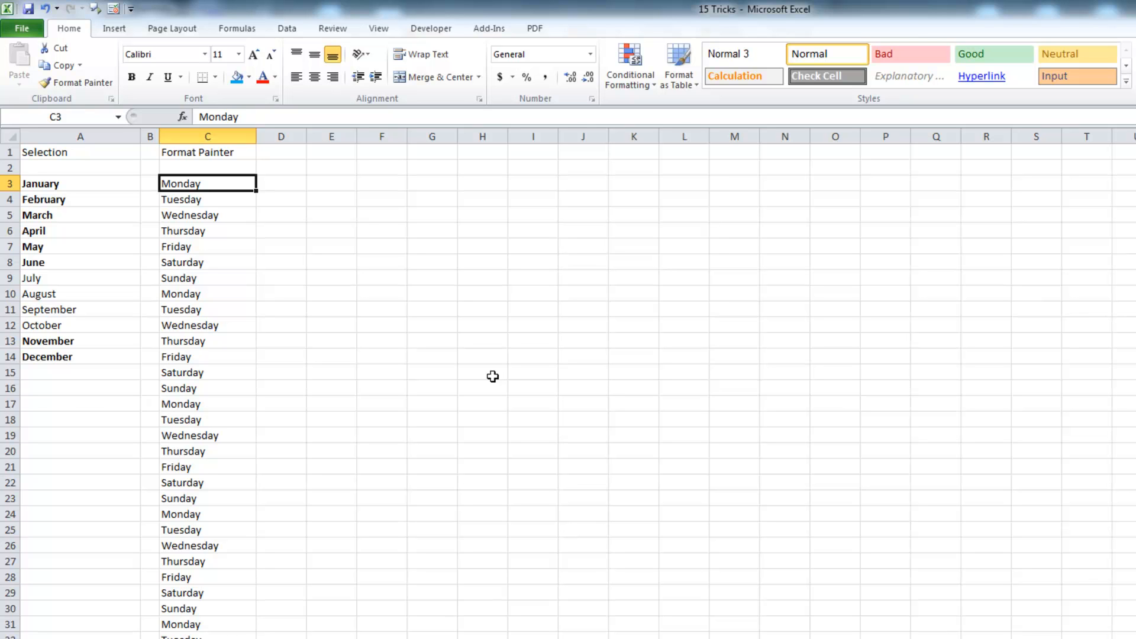
Give C3 a blue fill with bold red text and copy that format onto C10
click(237, 77)
click(263, 80)
key(ctrl+b)
click(281, 226)
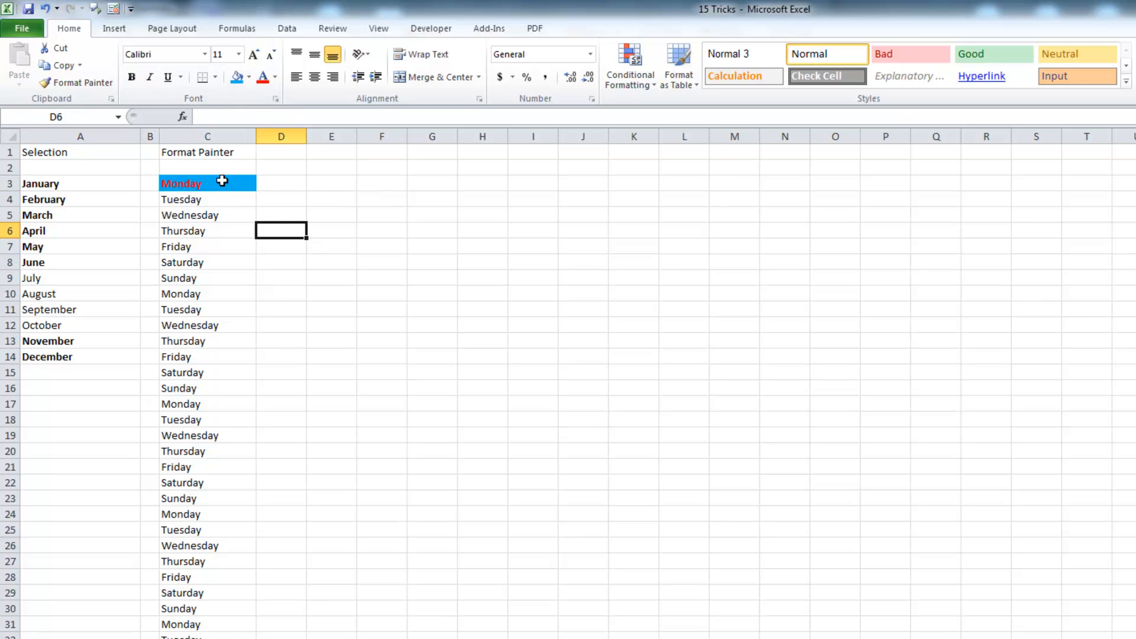
click(221, 182)
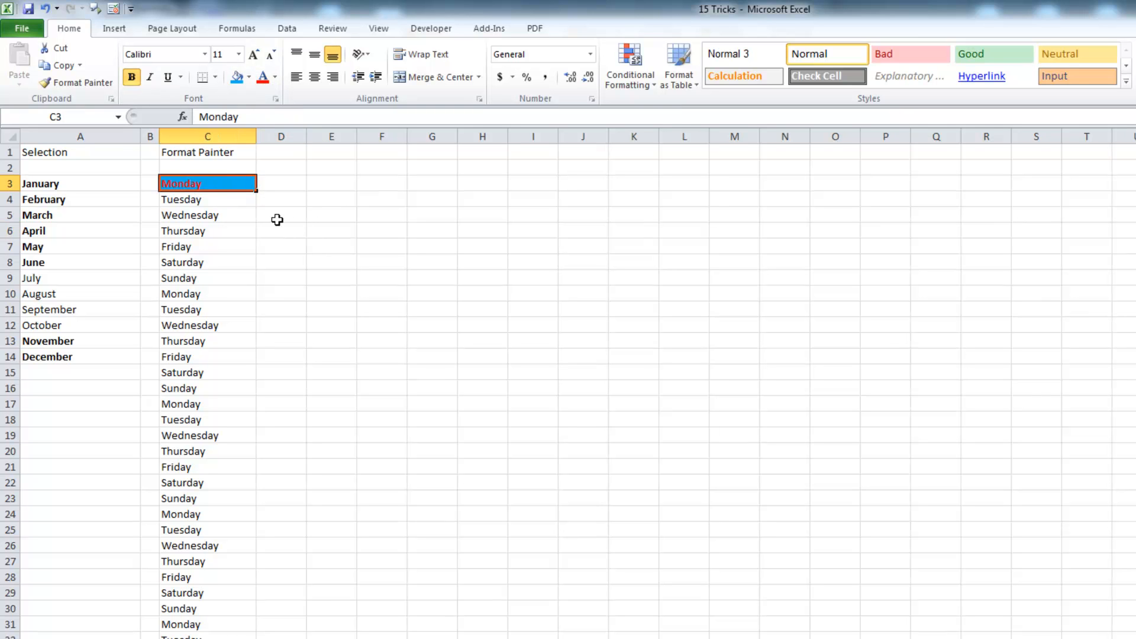
click(89, 81)
click(215, 294)
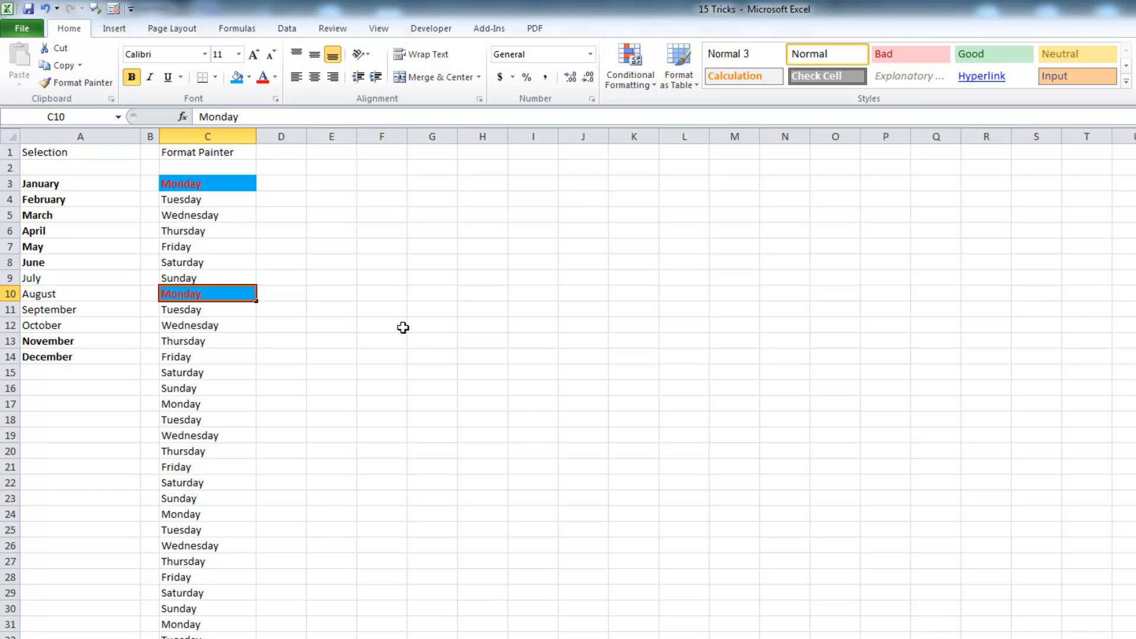
Paint C3's style onto C17, C27, A13, A8, A5, A3, F4, J10, L20, H24, G16, then open the HPSNZ sheet
click(197, 181)
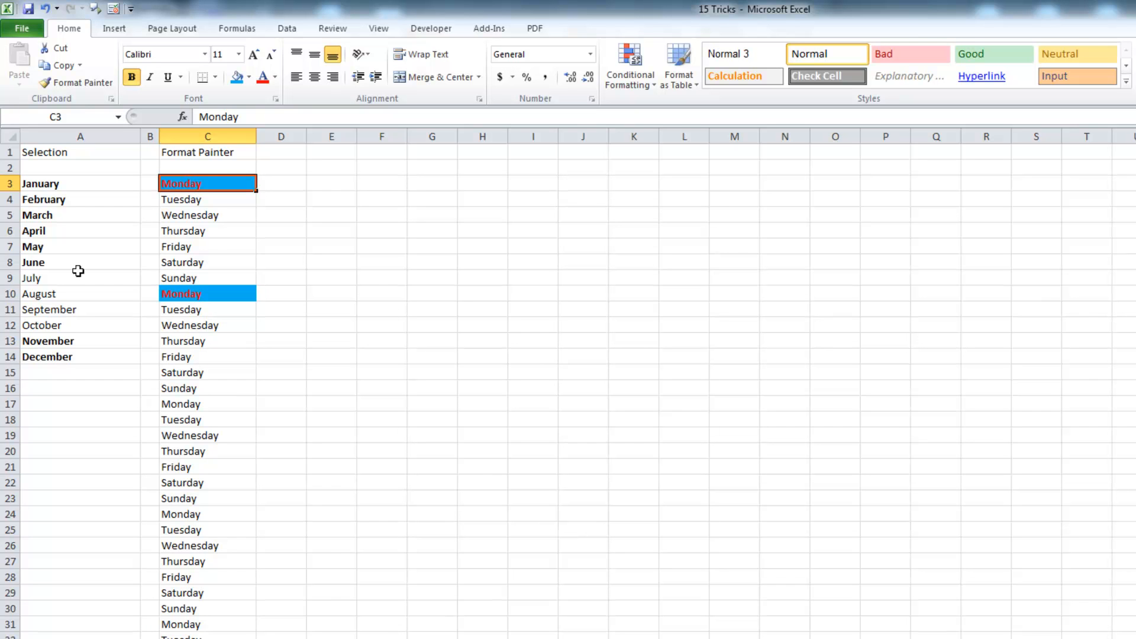
click(77, 83)
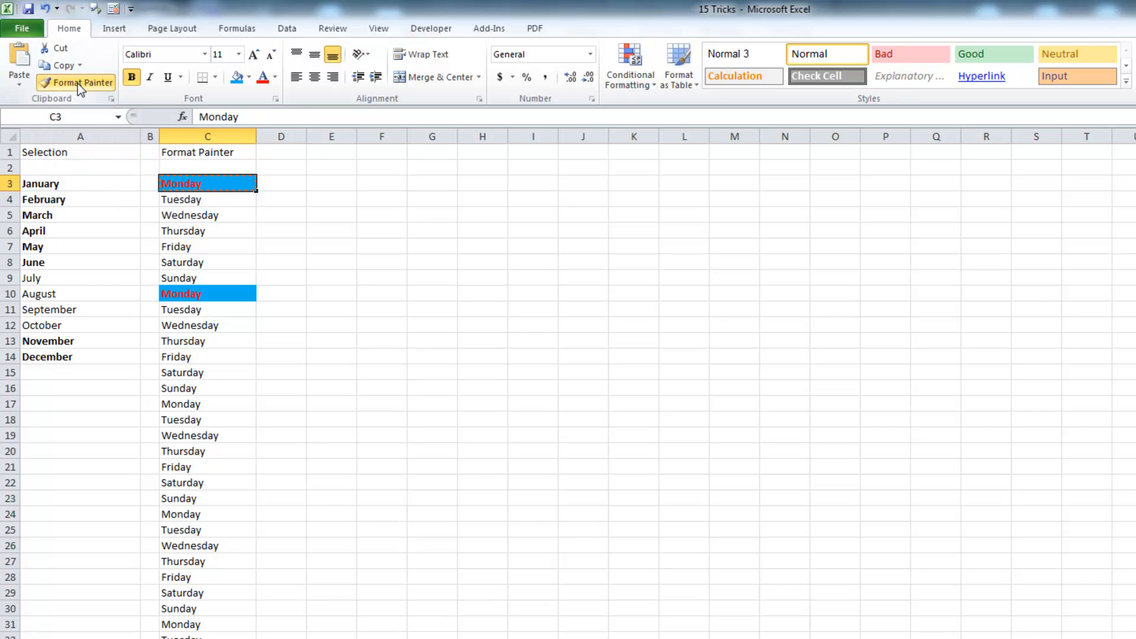
click(216, 406)
click(230, 562)
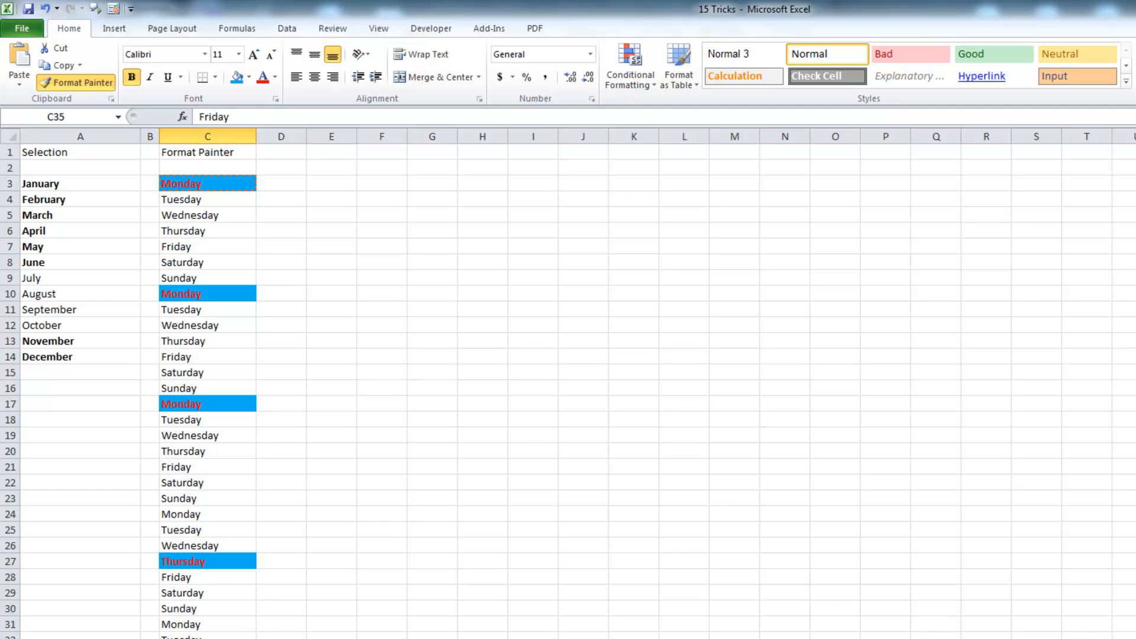
click(38, 342)
click(82, 263)
click(95, 217)
click(94, 181)
click(382, 199)
click(606, 289)
click(682, 450)
click(478, 516)
click(432, 387)
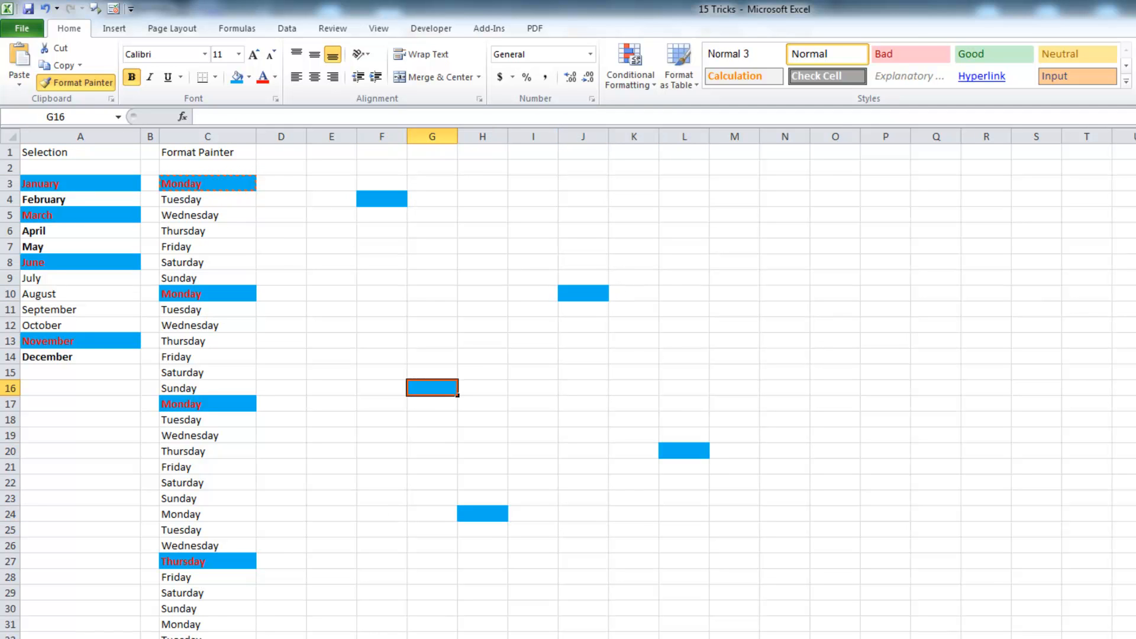
click(83, 86)
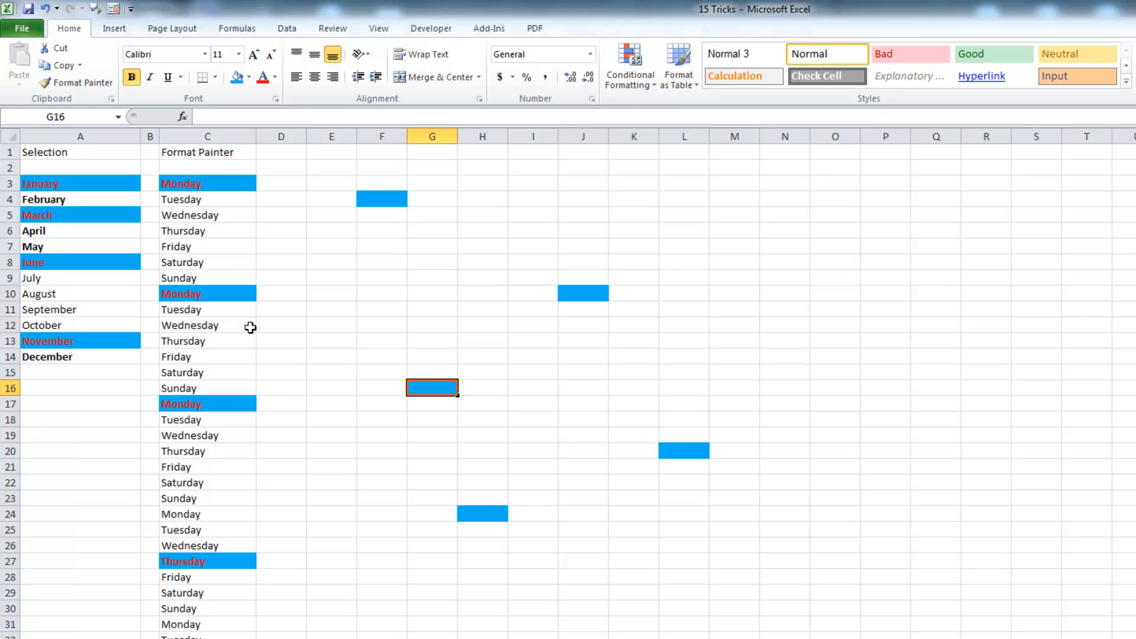
key(ctrl+Page_Down)
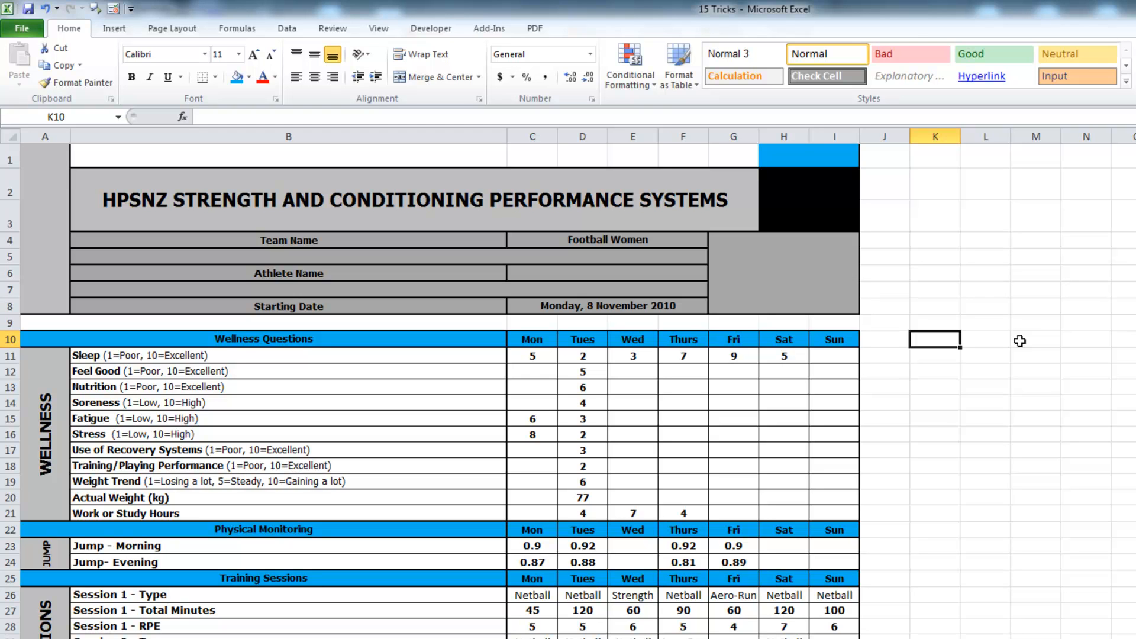
Hide rows 46 through the last row so the table ends at the cycle row
scroll(942, 469, down, 4)
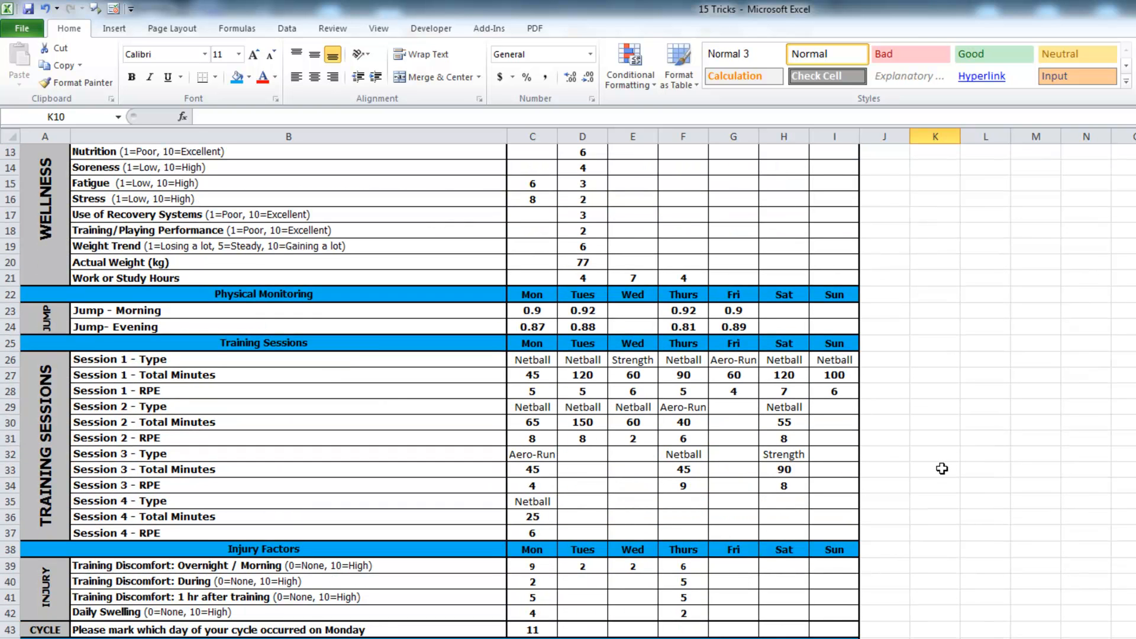
scroll(943, 469, up, 4)
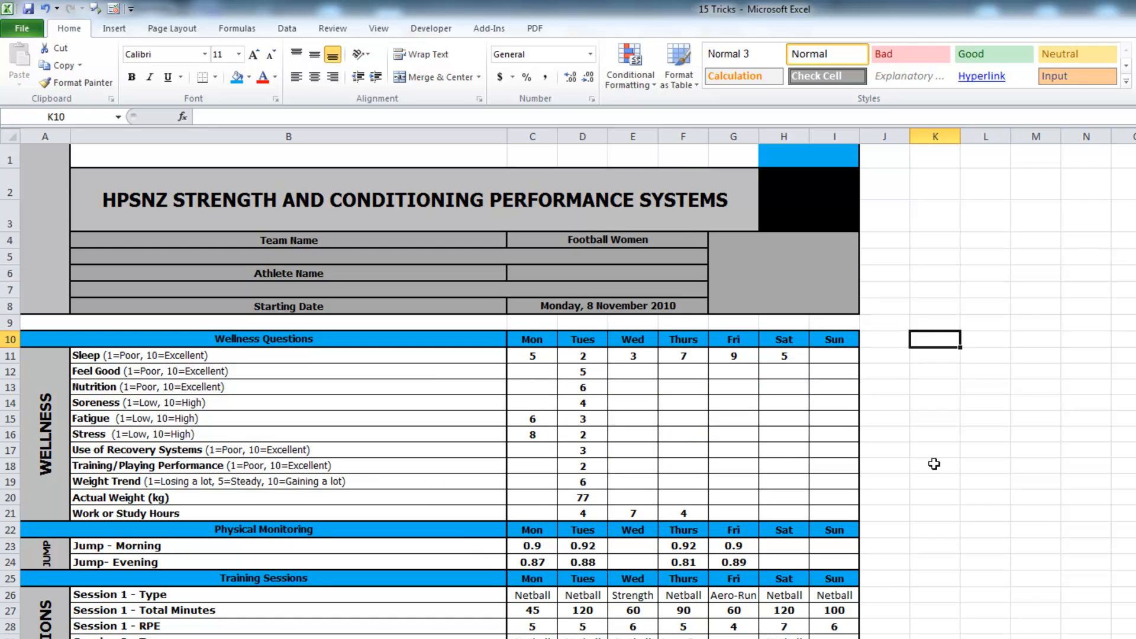
scroll(934, 464, down, 8)
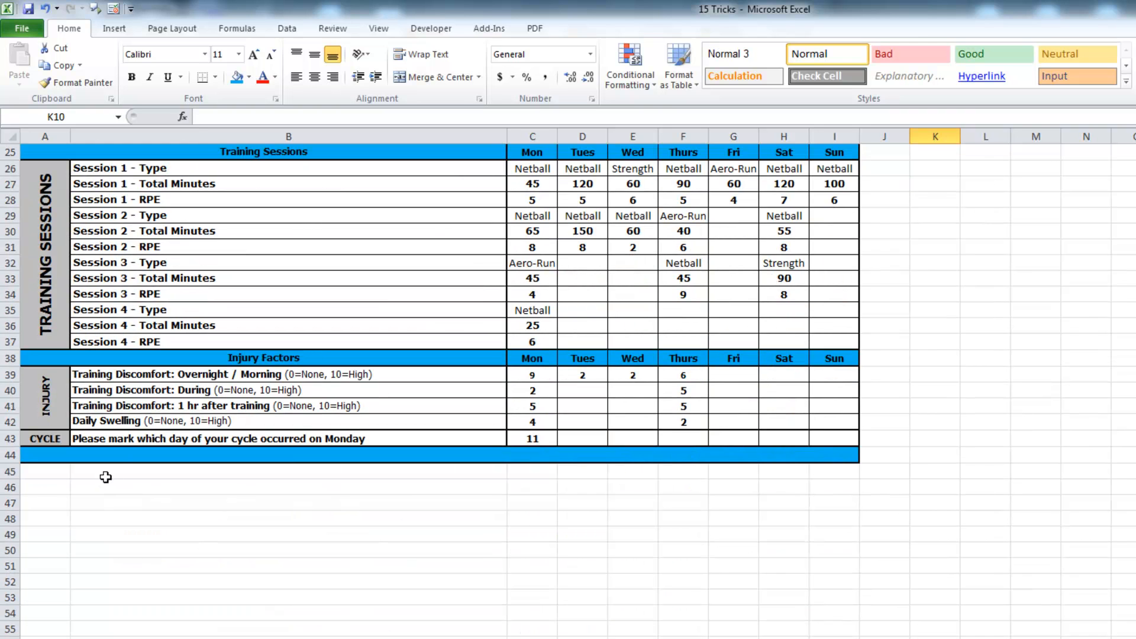
click(3, 487)
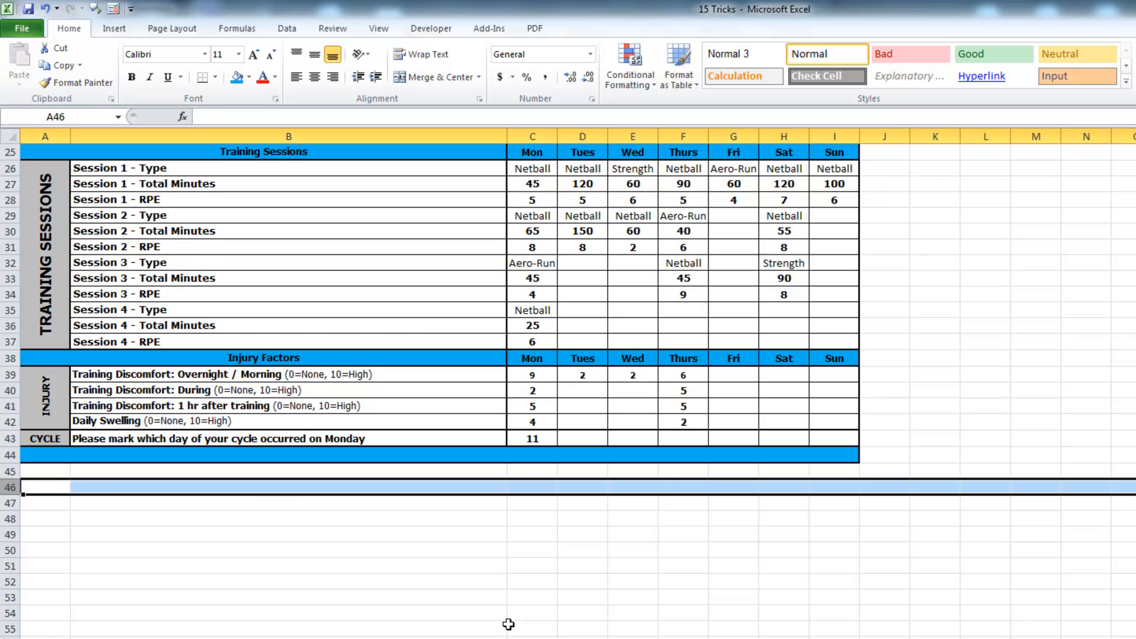
key(ctrl+shift+Down)
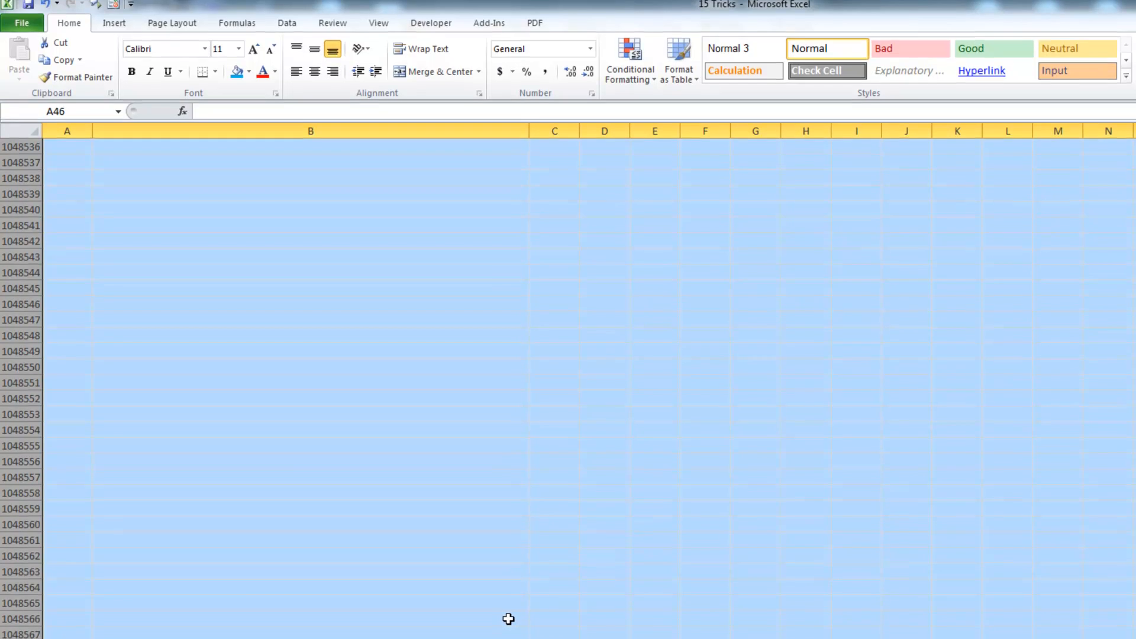
right_click(34, 312)
click(72, 507)
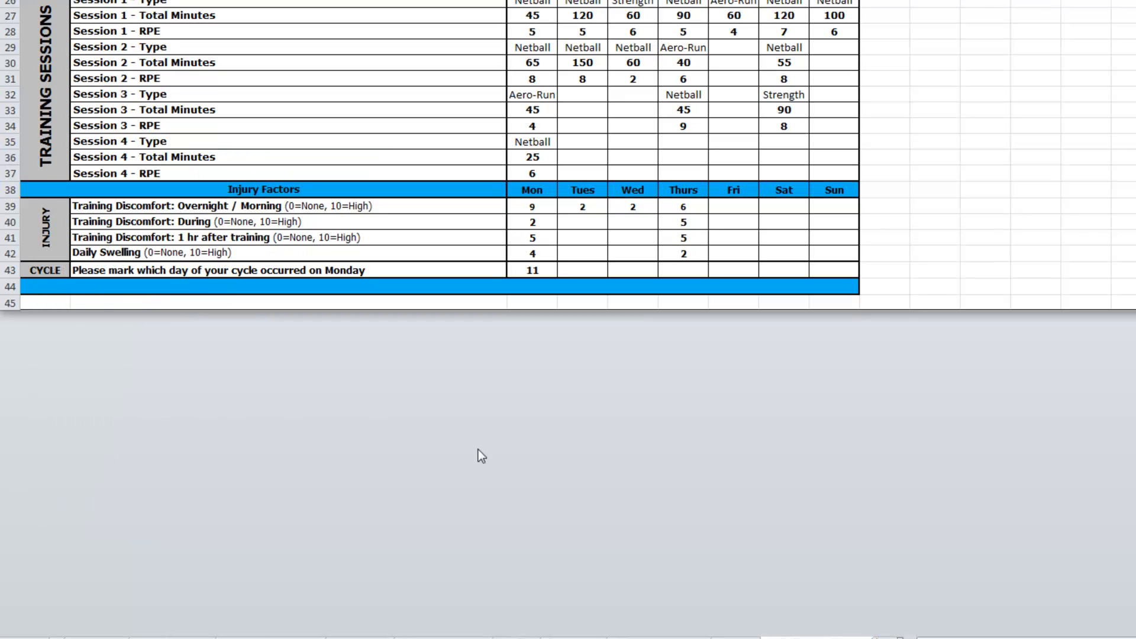
scroll(909, 201, up, 9)
scroll(909, 195, up, 1)
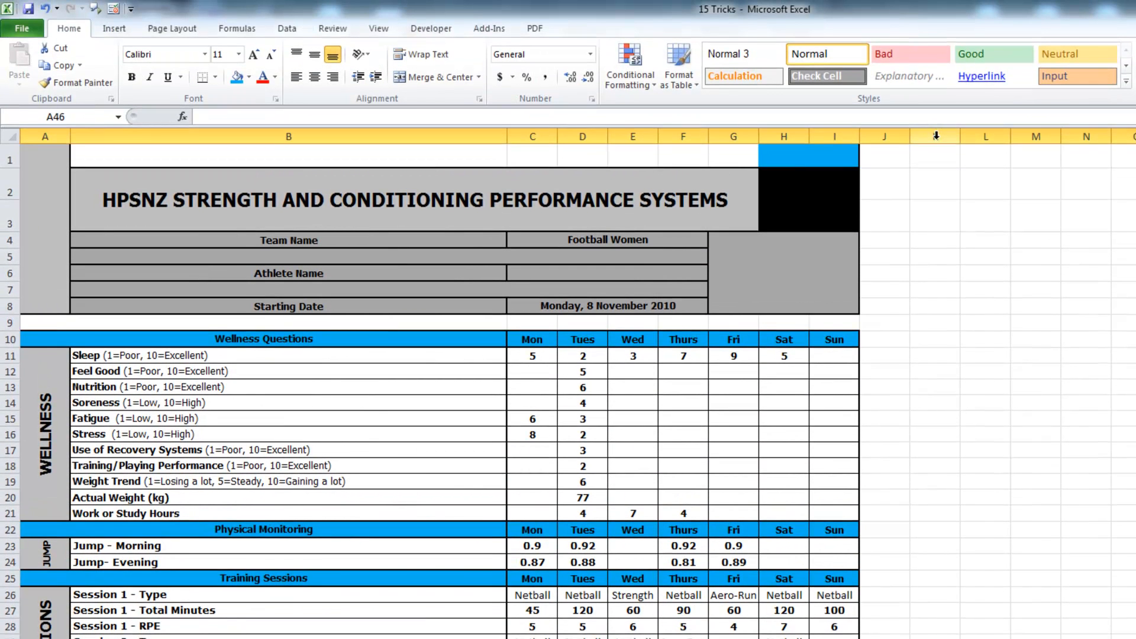
click(935, 137)
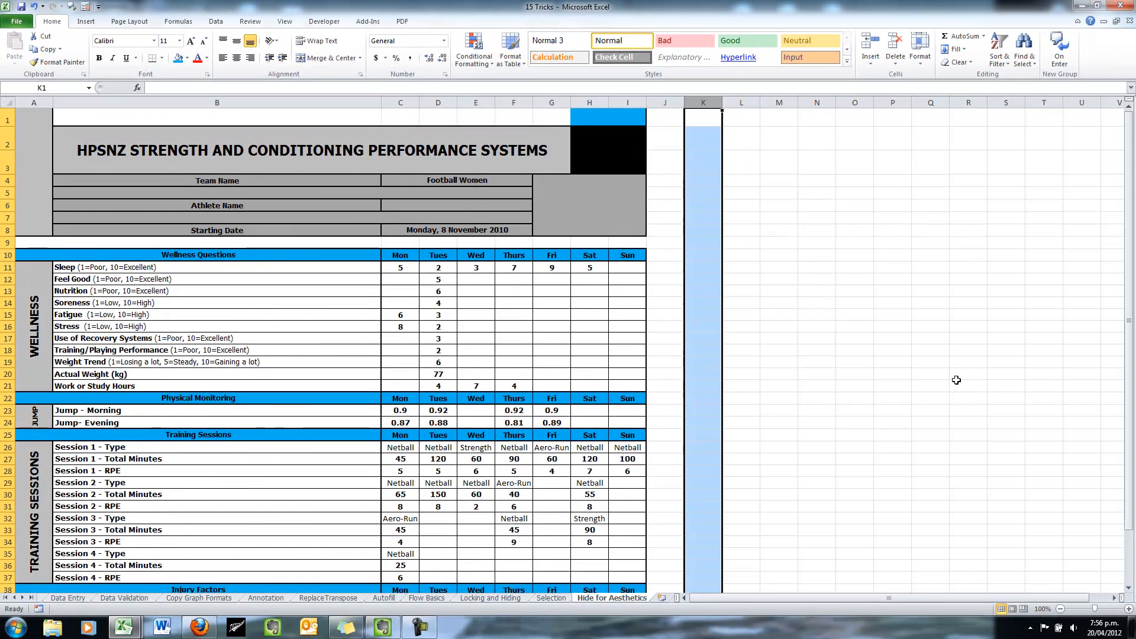
Hide columns K through the last column, leaving the performance table framed by column J
key(ctrl+shift+Right)
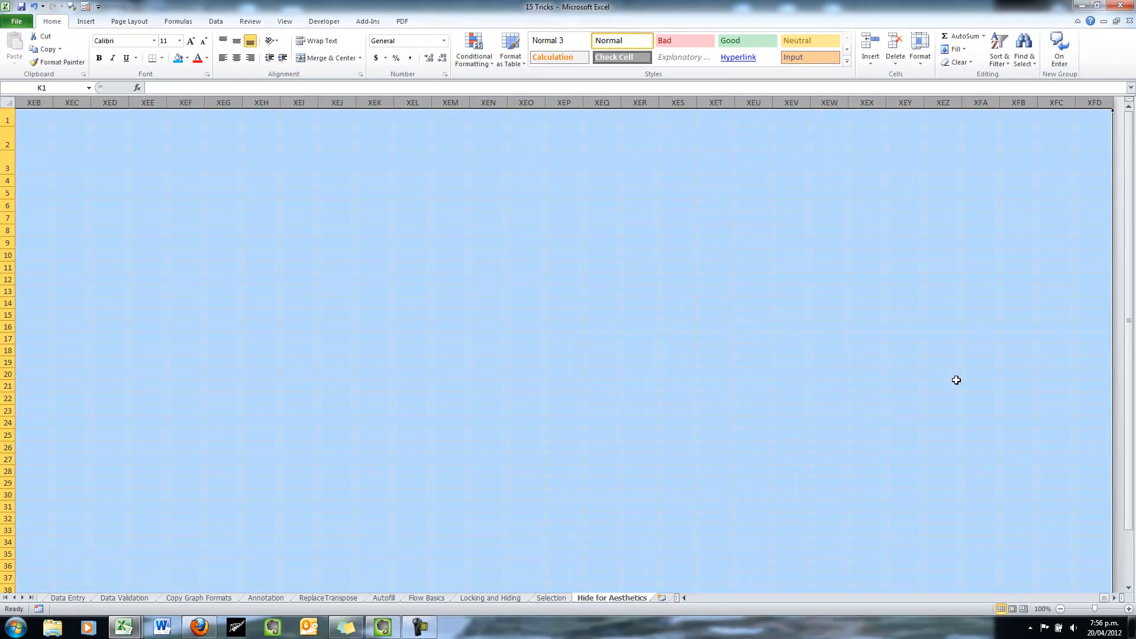
right_click(866, 102)
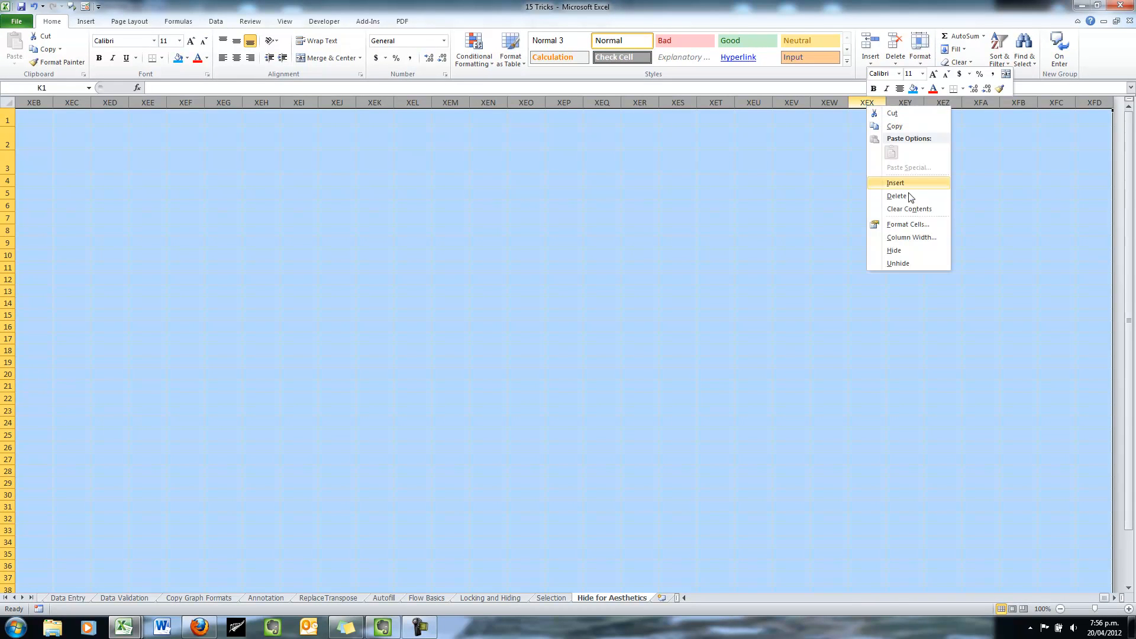
click(916, 257)
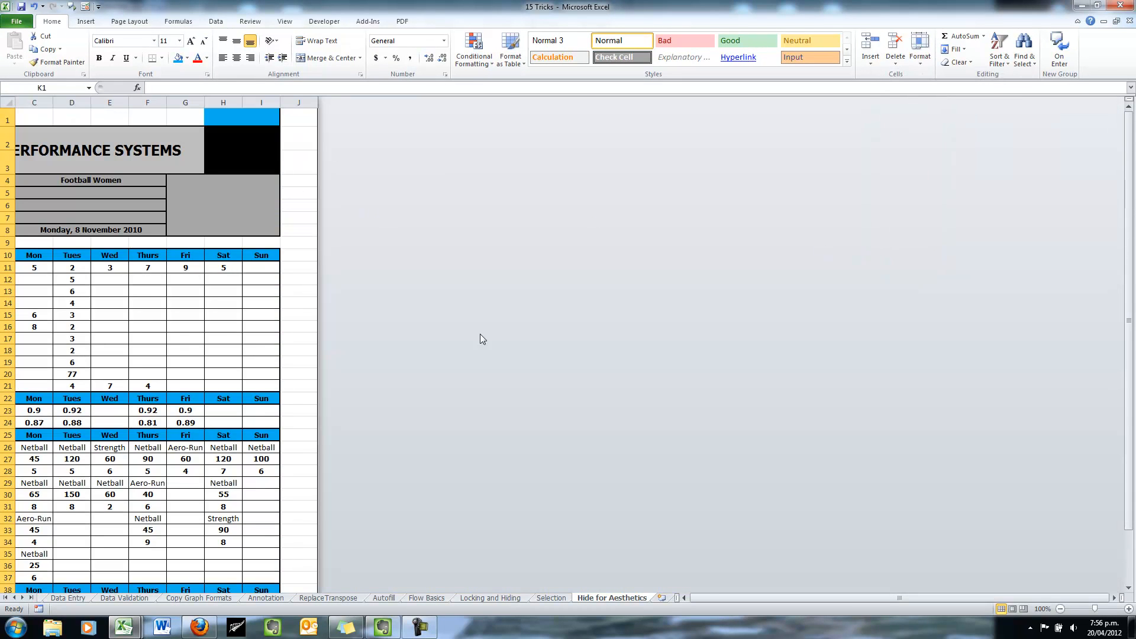
click(684, 598)
click(667, 113)
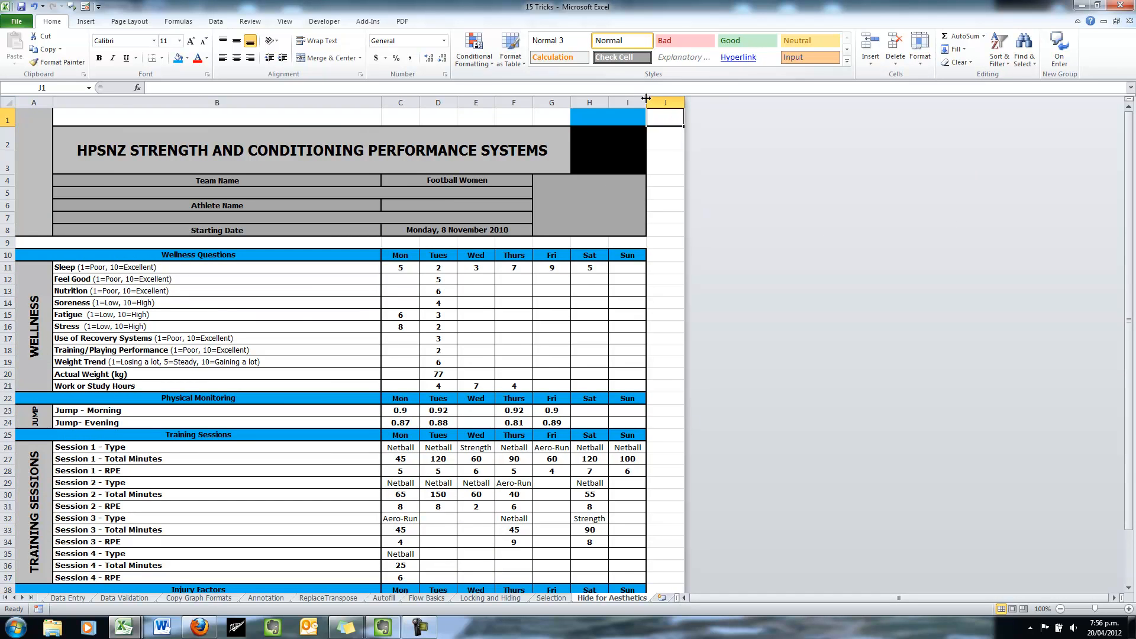
scroll(406, 323, down, 17)
scroll(407, 332, up, 17)
click(420, 627)
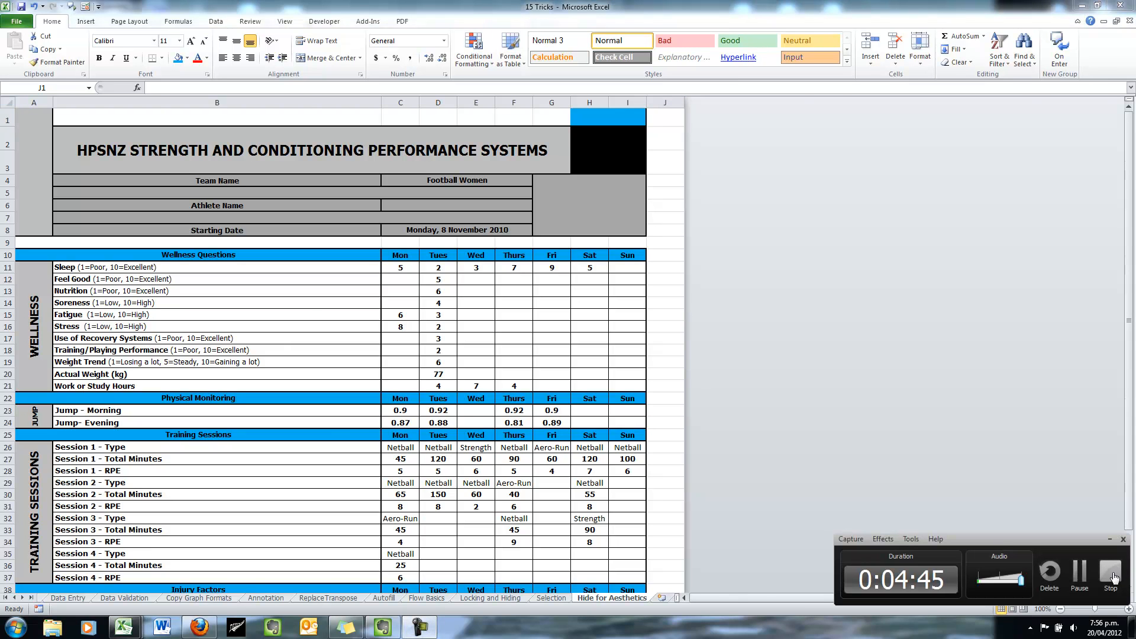
Switch to the Speaking sheet with John, James and Craig over Monday–Sunday
click(1079, 573)
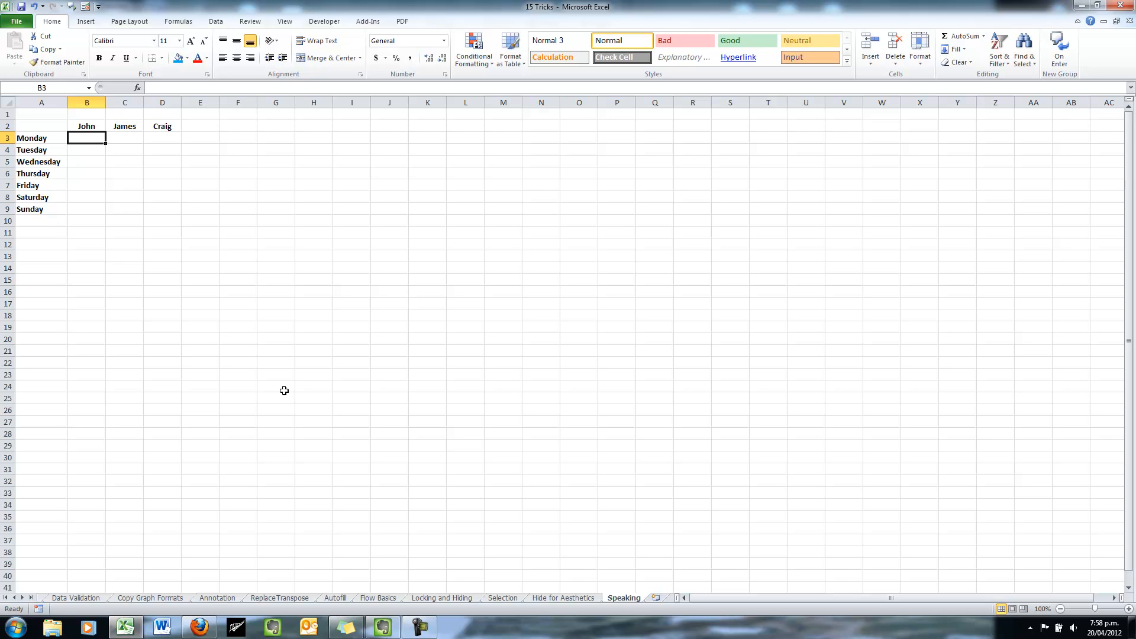
key(super+Tab)
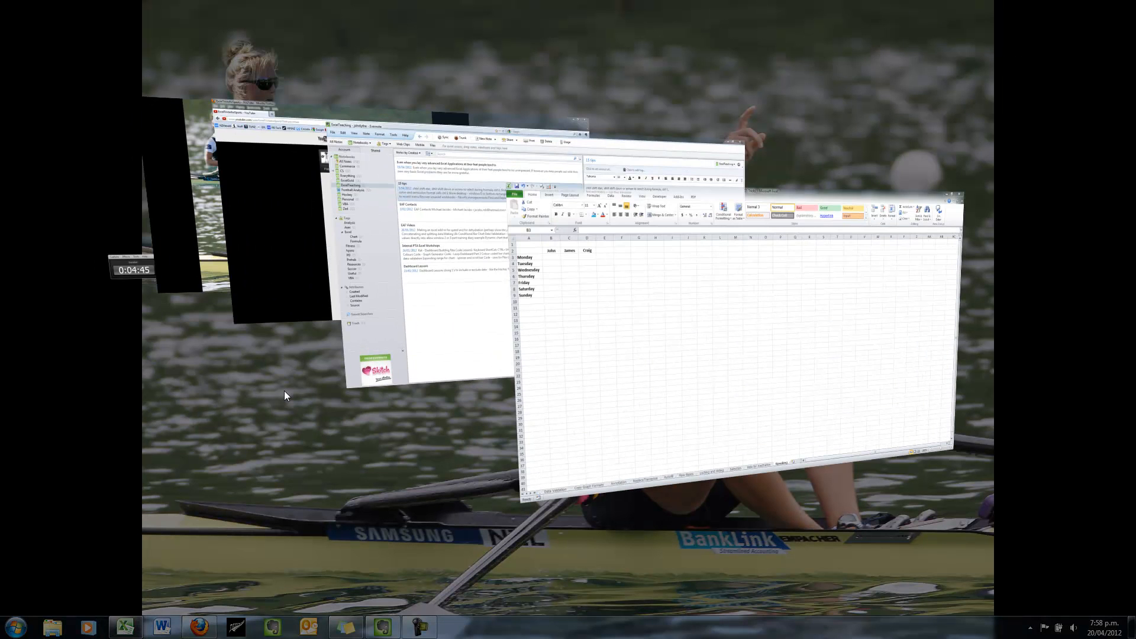
key(super+Tab)
key(super+Tab)
key(super+Tab)
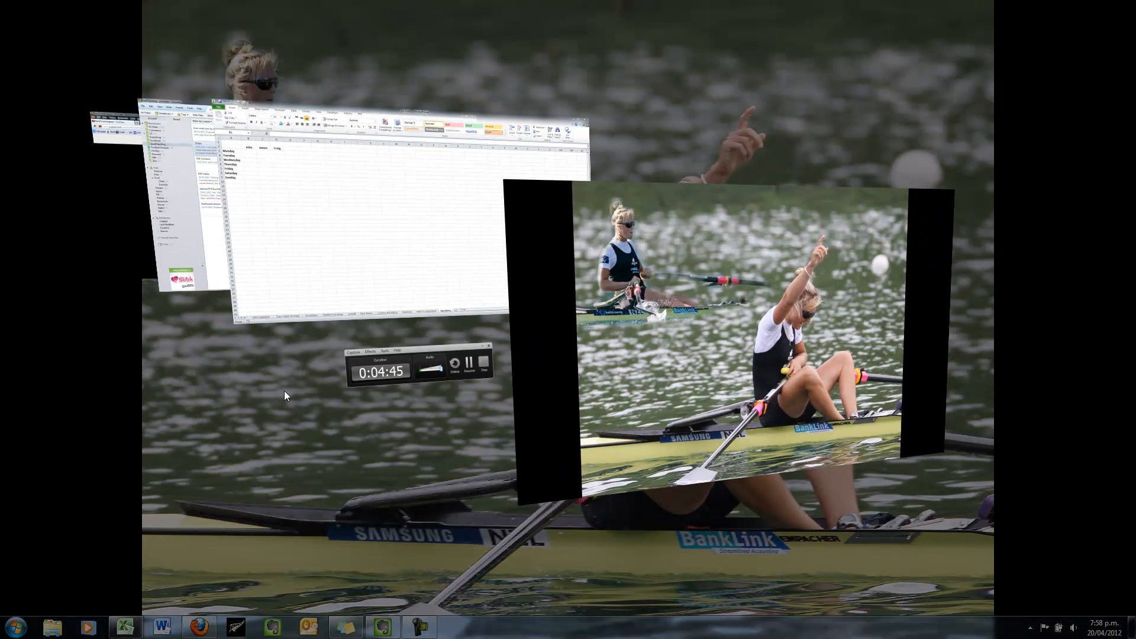
key(super+Tab)
key(super+Tab)
key(super+Tab)
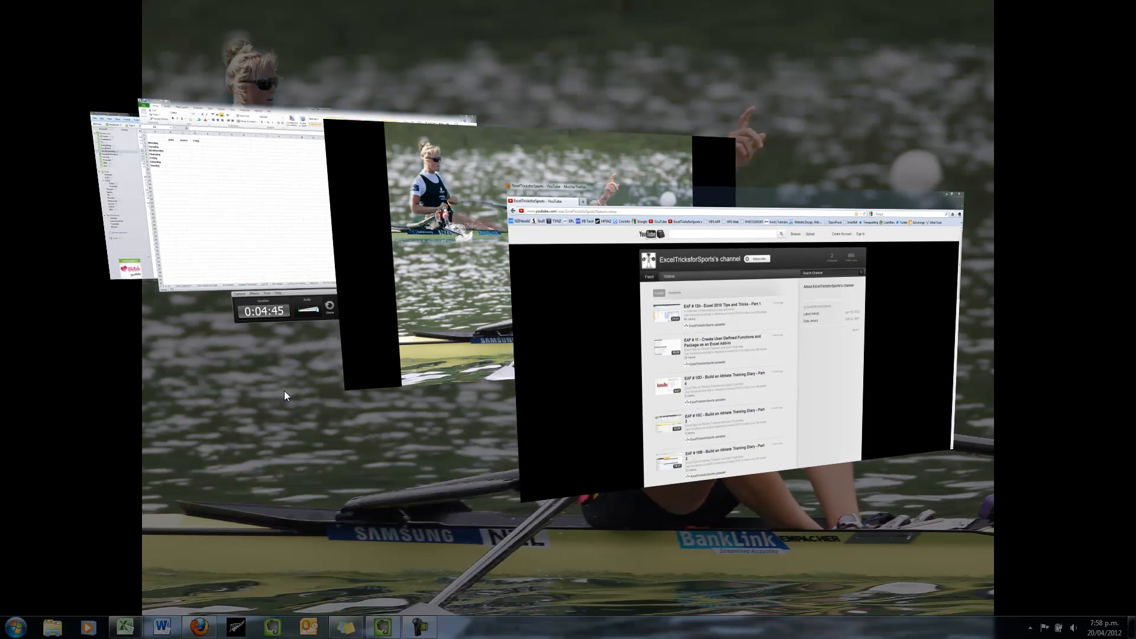
key(super+Tab)
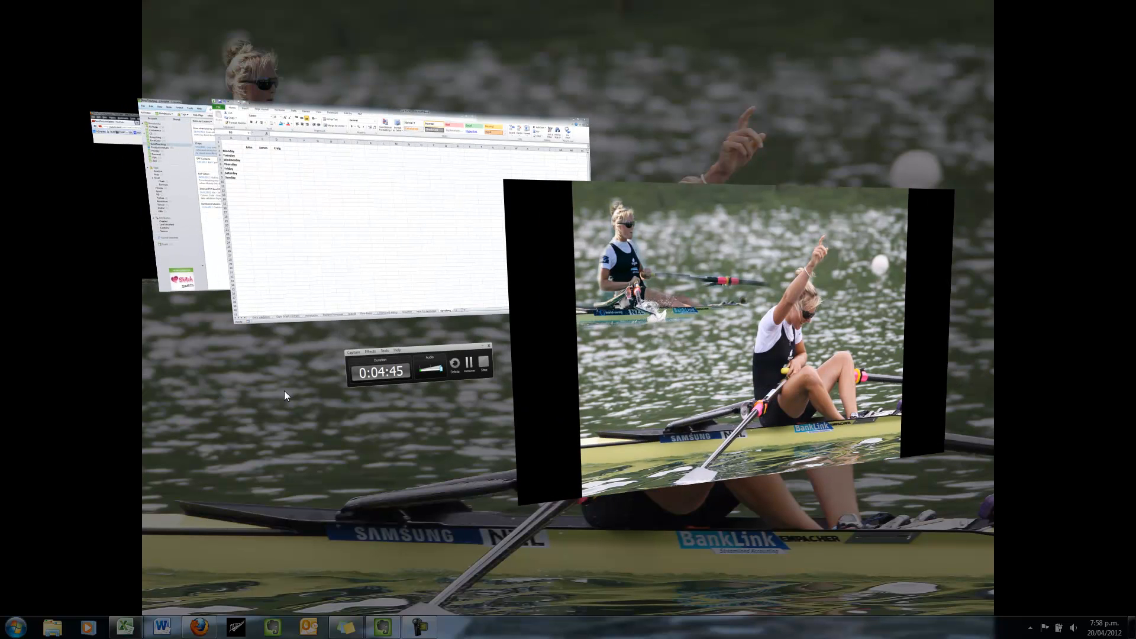
key(super+Tab)
key(super+Tab)
key(super+Tab)
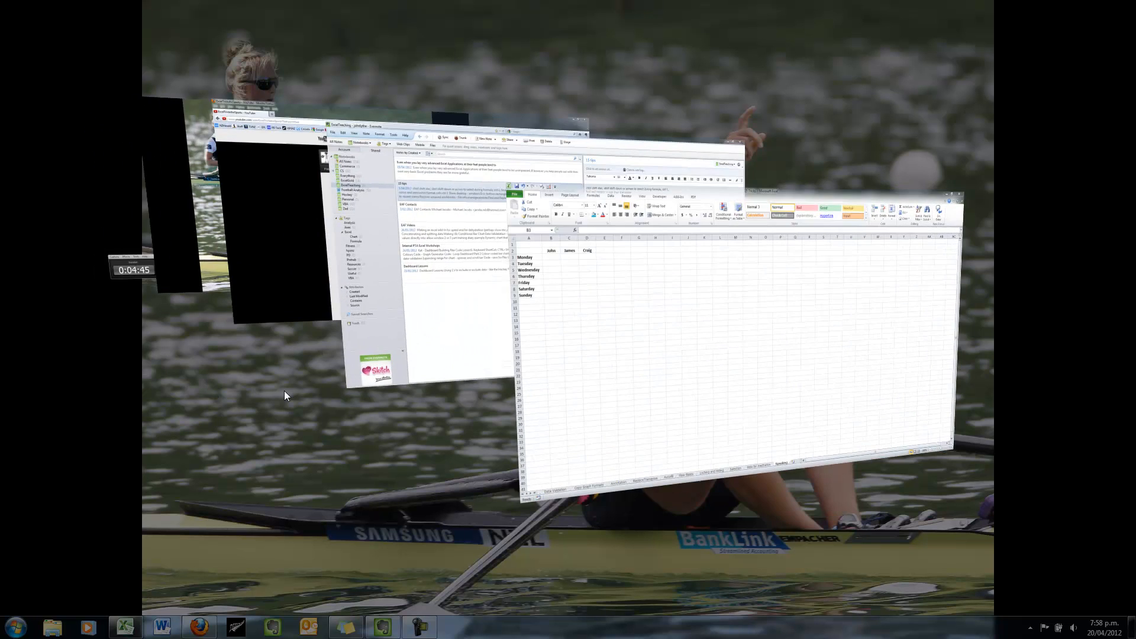
key(super+Tab)
key(super+Tab)
key(super+Tab)
key(super+Tab)
key(super+Tab)
key(super+Tab)
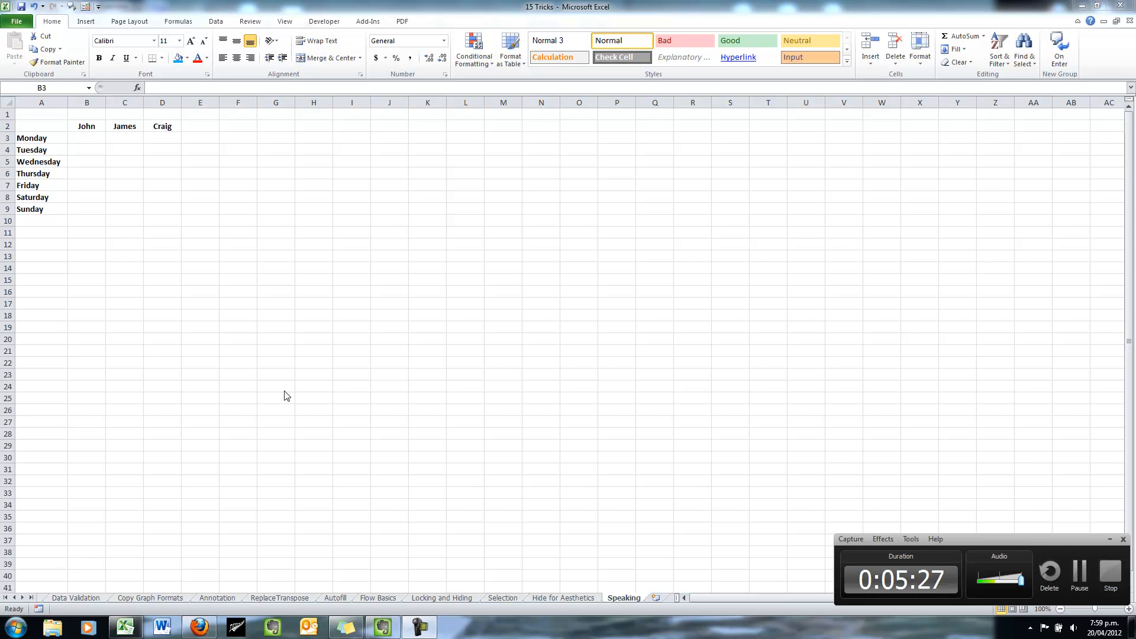
key(super+d)
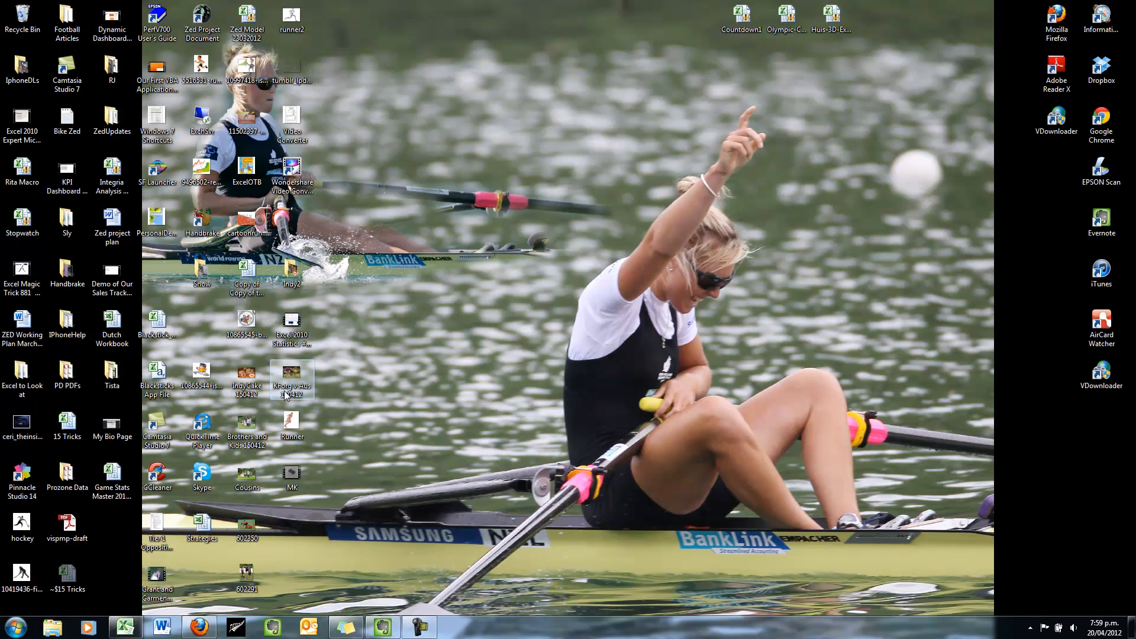
key(super+d)
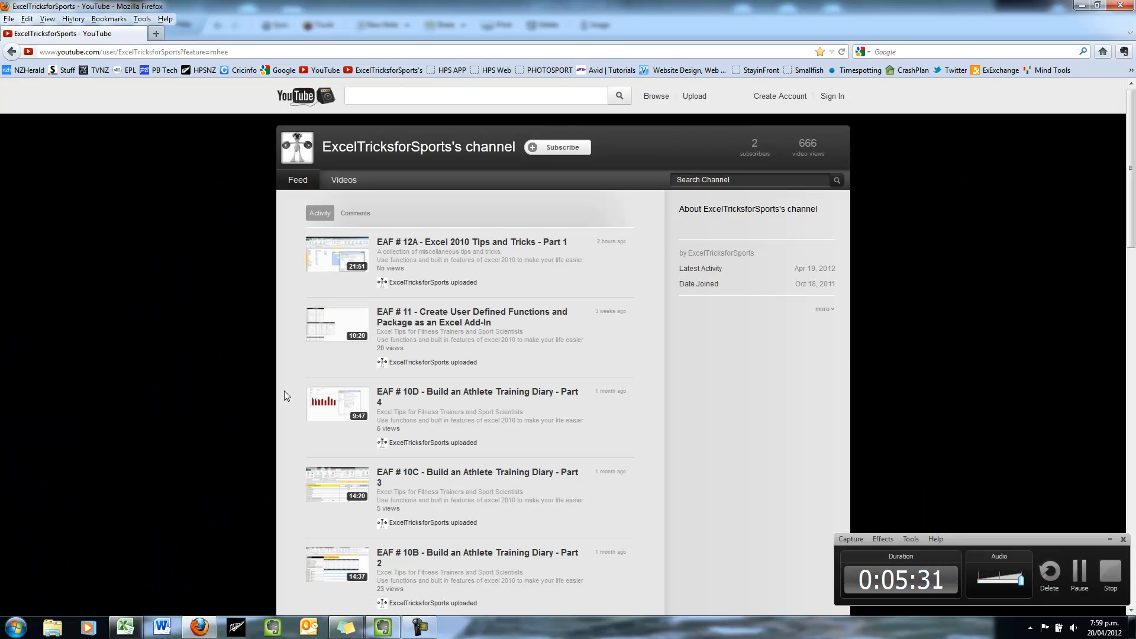
click(125, 627)
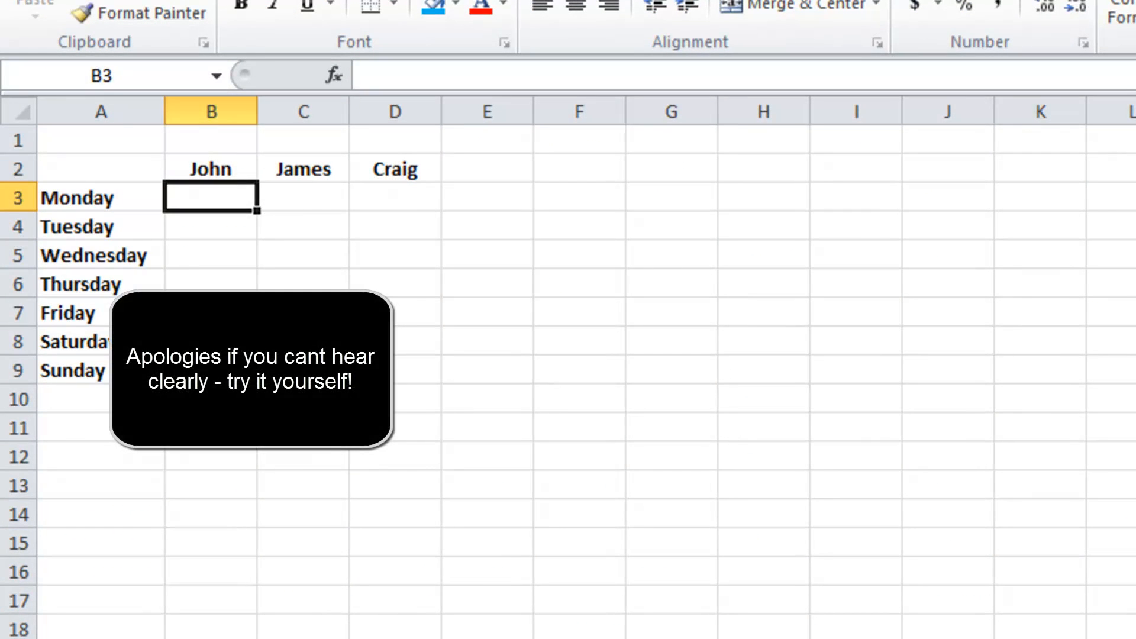
Enter John's Monday–Sunday values 1.05, 1.10, 1.25, 1.53, 1.23, 1.05 and 1.10 in B3:B9
text(1.05)
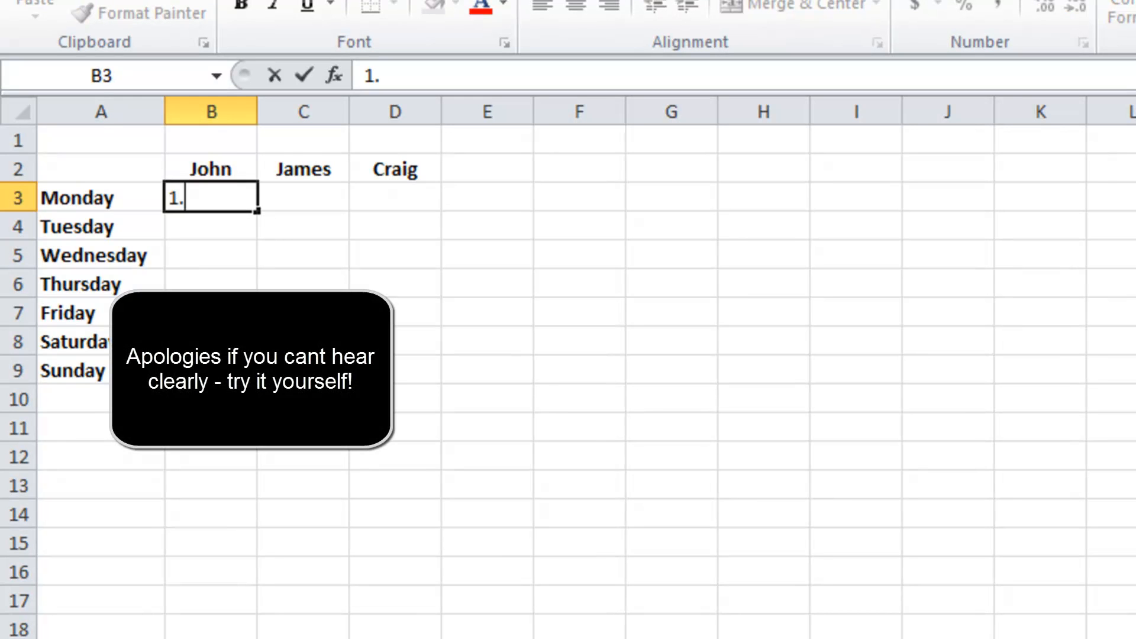
key(Return)
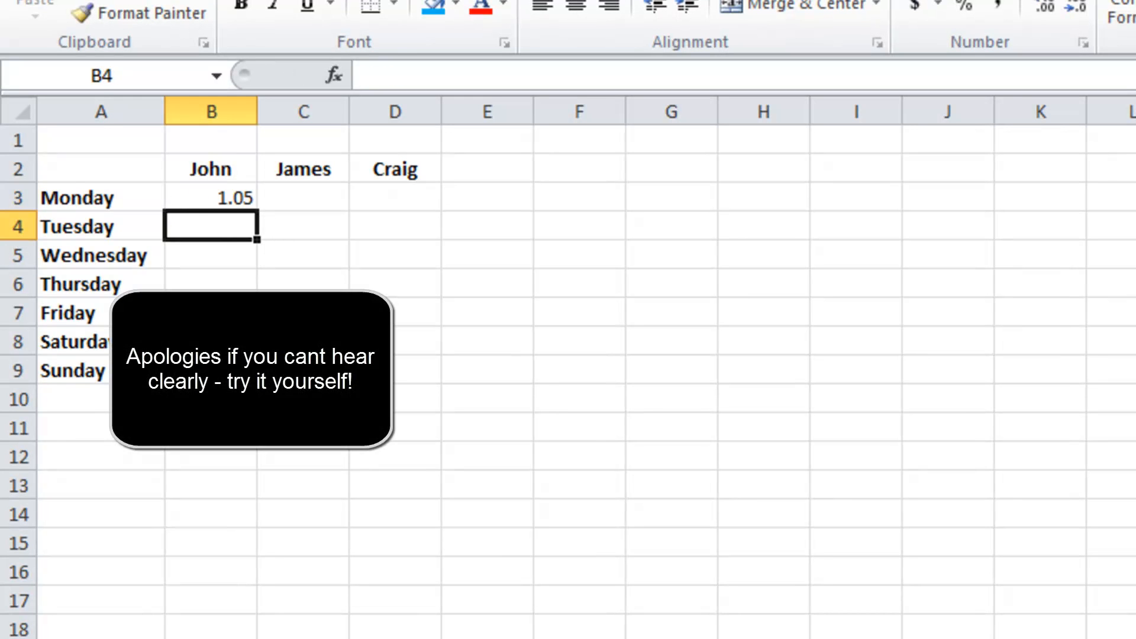
text(1.10)
key(Return)
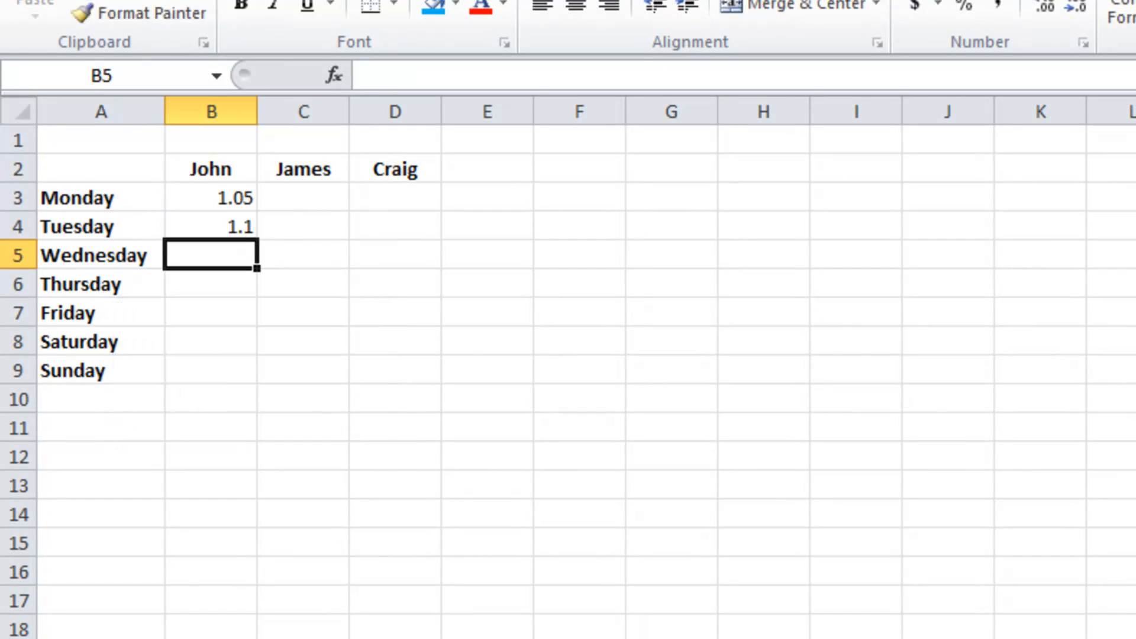
text(1.25)
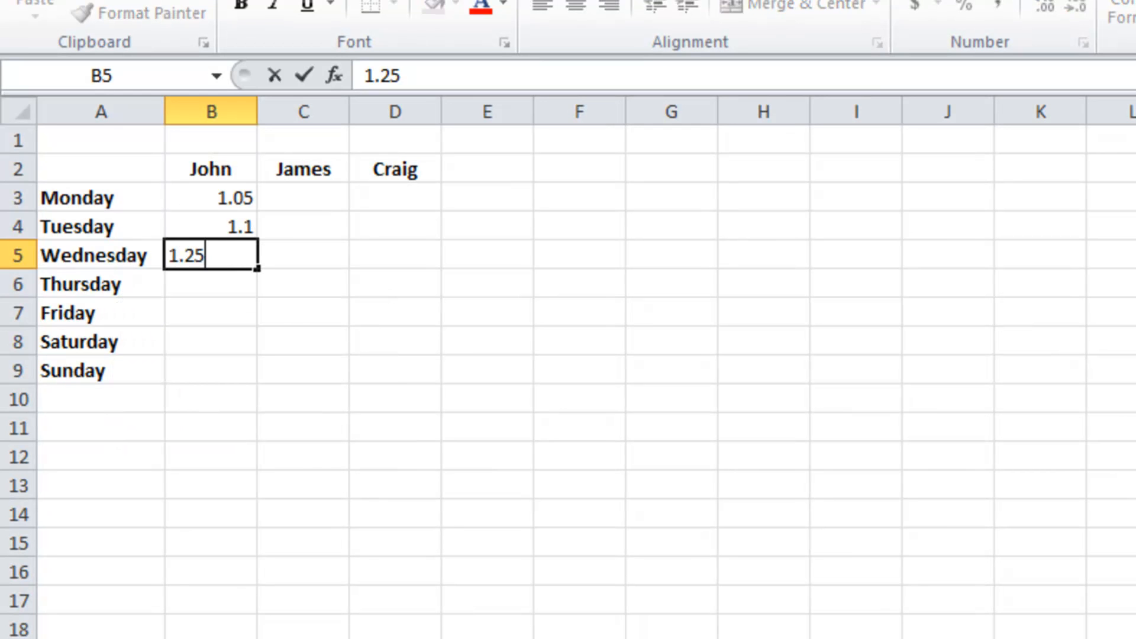
key(Return)
text(1.53)
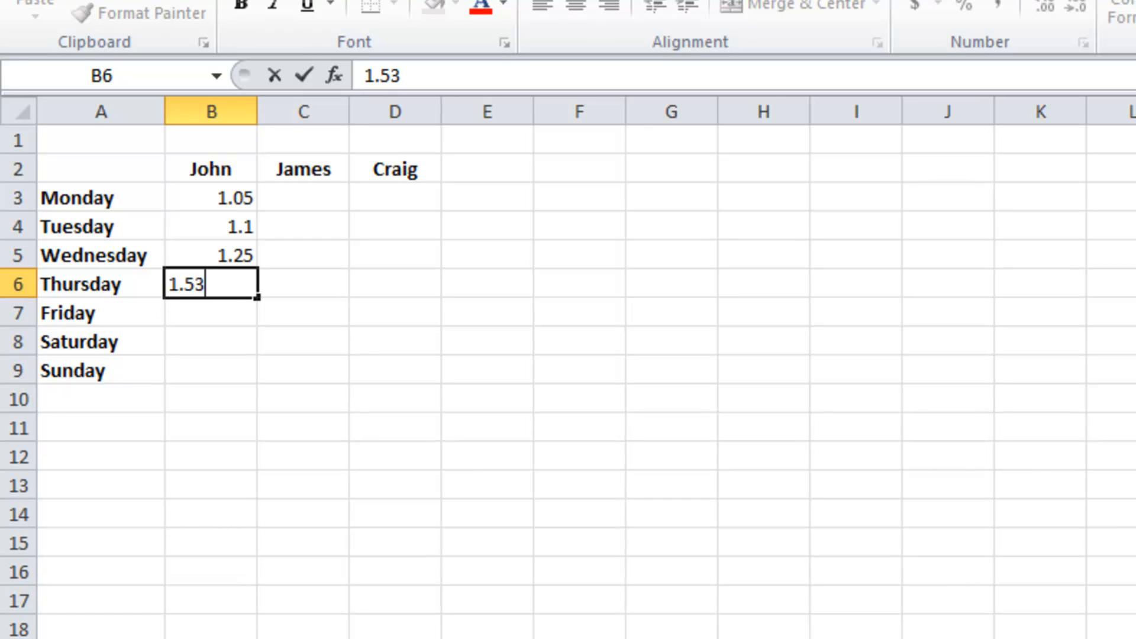
key(Return)
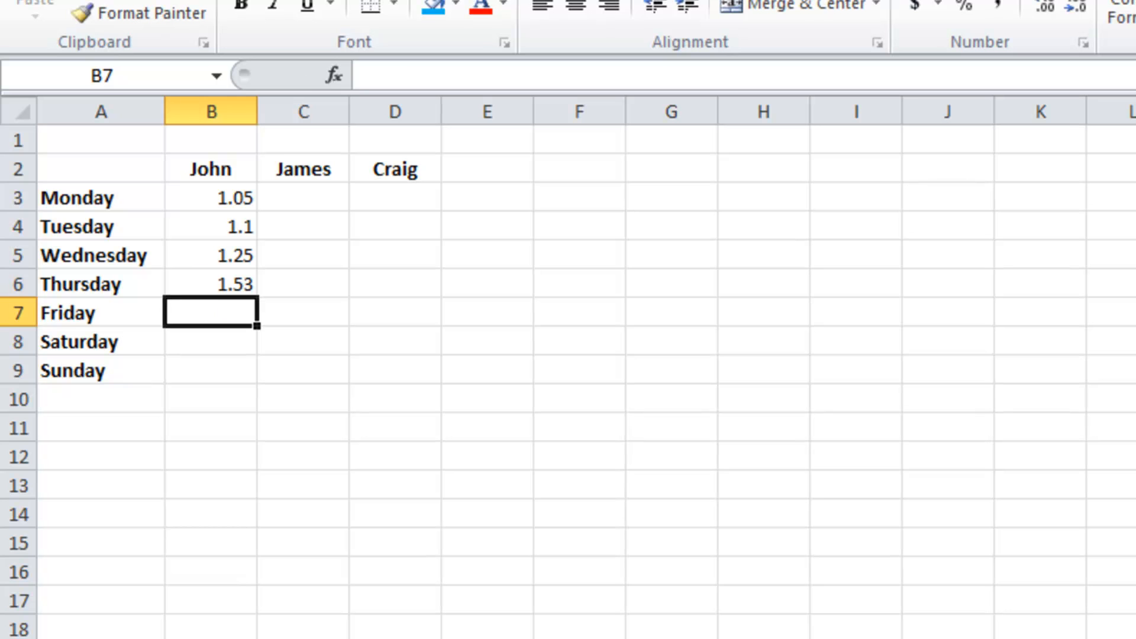
text(1.23)
key(Return)
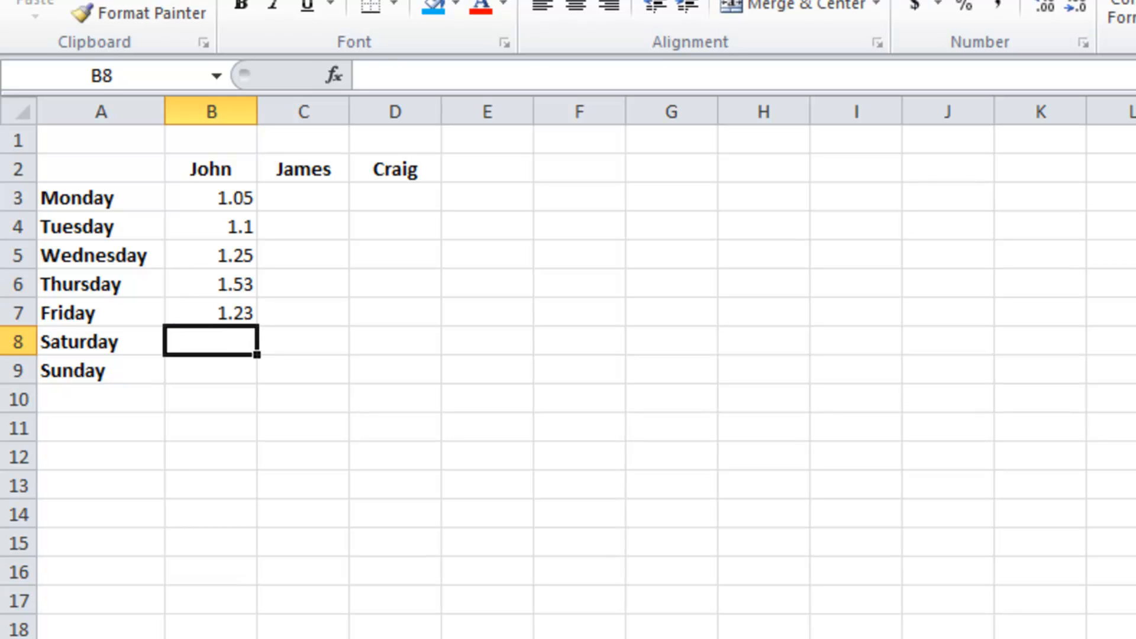
text(1.05)
key(Return)
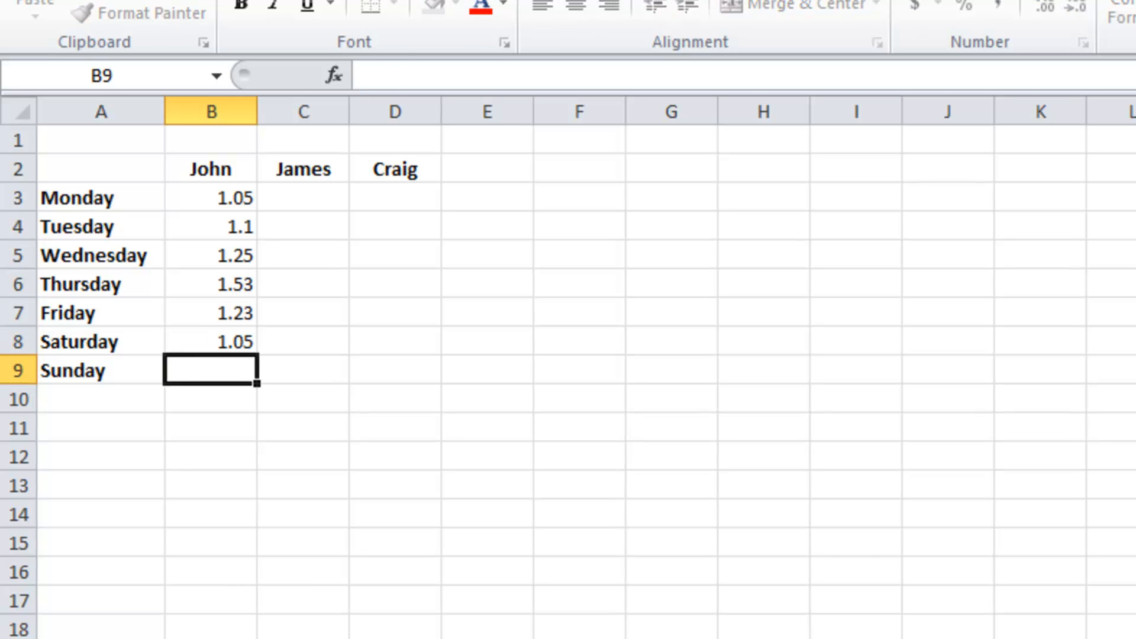
text(1.10)
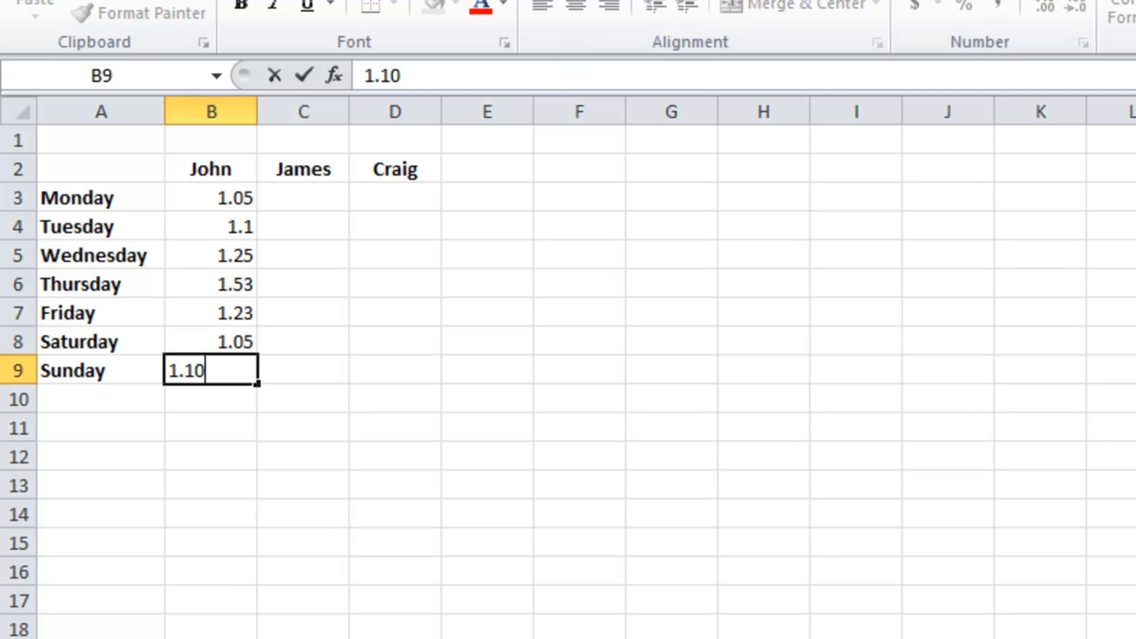
key(Return)
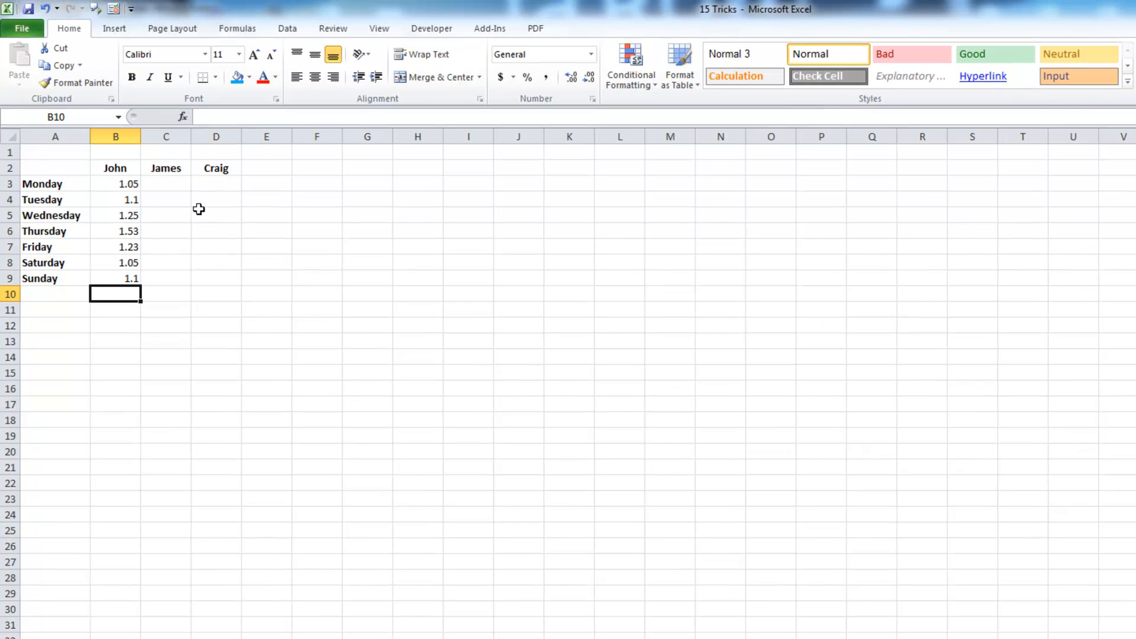
With C4 selected, open Excel Options at the Quick Access Toolbar page and move it left
click(172, 198)
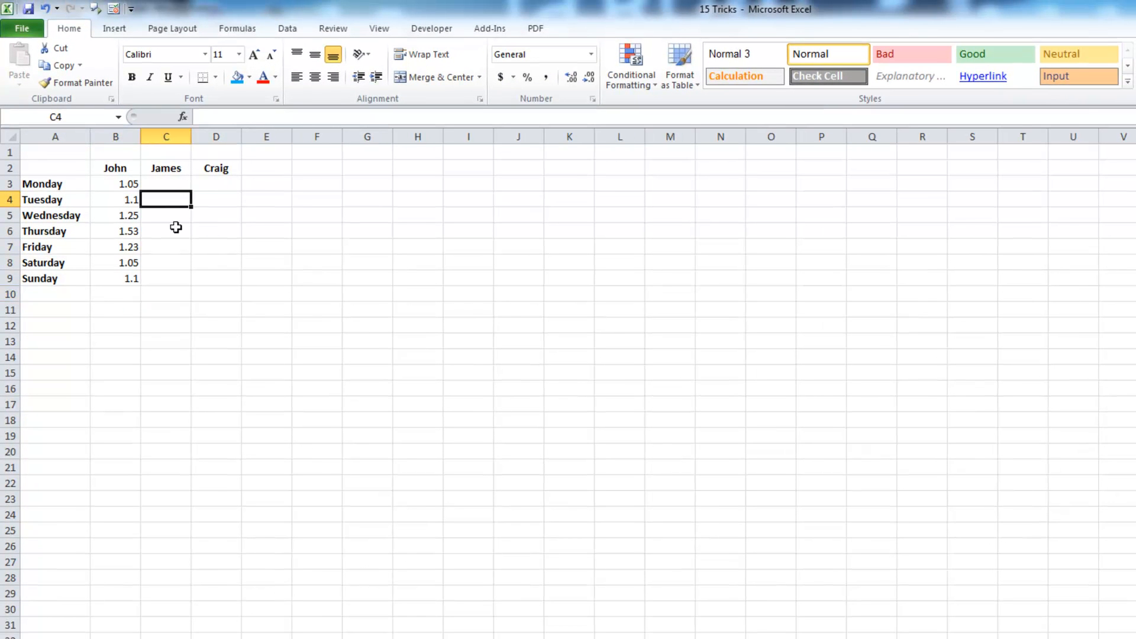
click(131, 10)
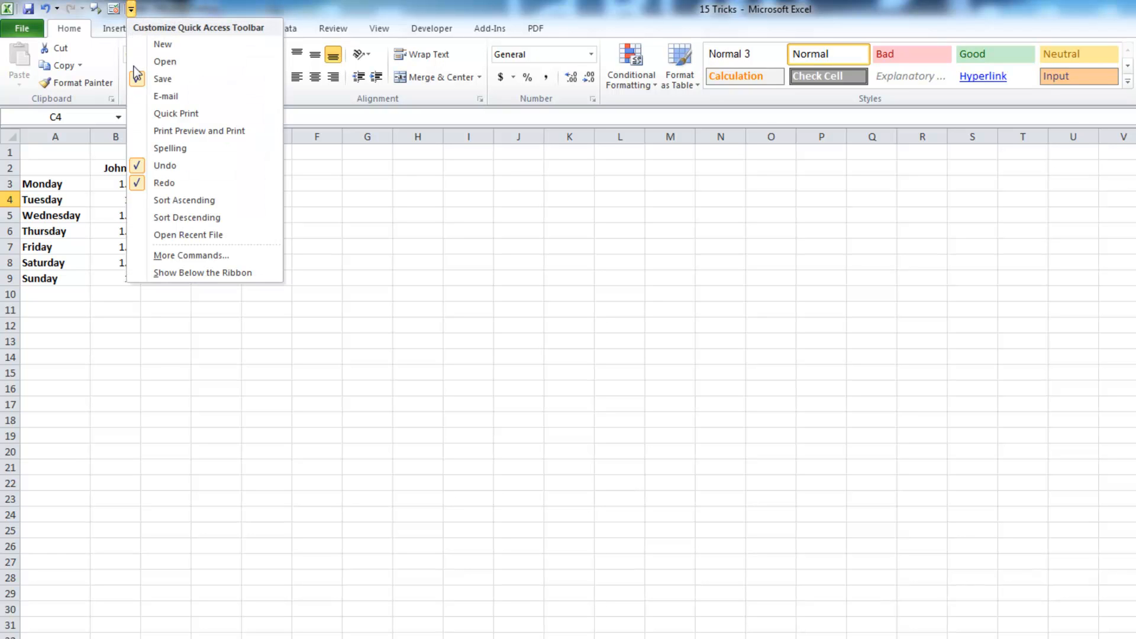
click(244, 257)
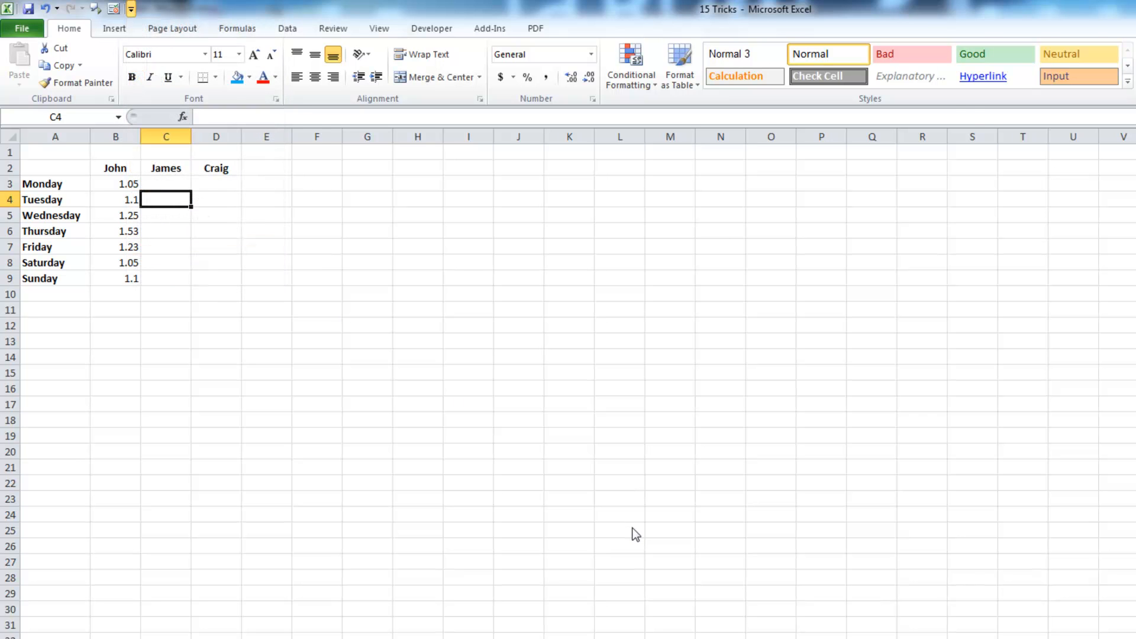
drag(487, 79, 273, 75)
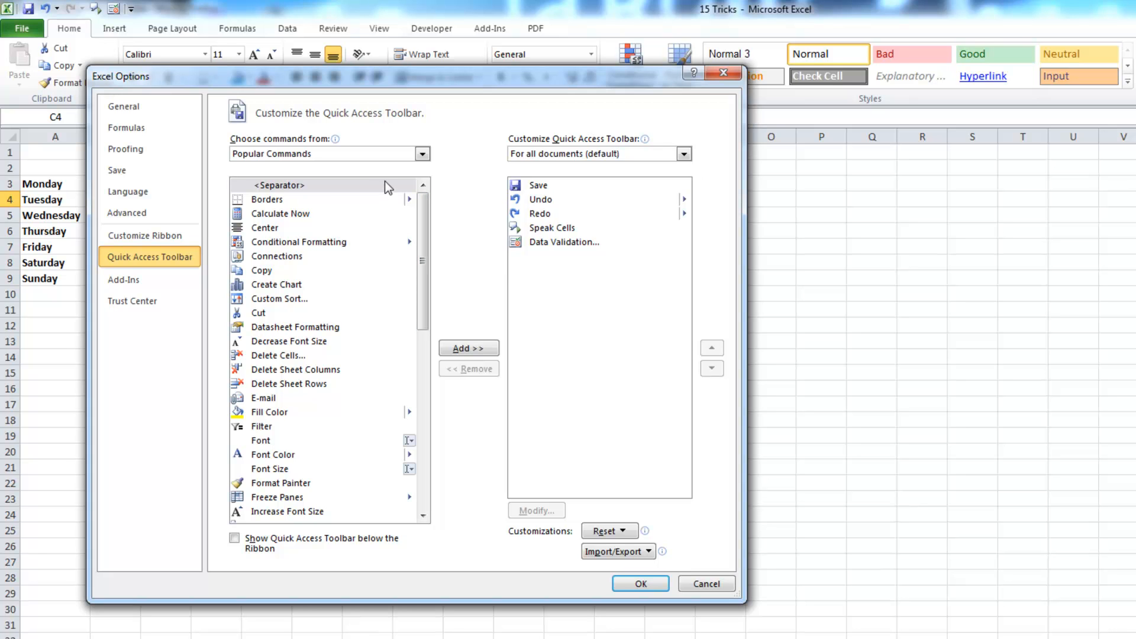
Add Speak Cells from Commands Not in the Ribbon to the Quick Access Toolbar and confirm with OK
click(423, 155)
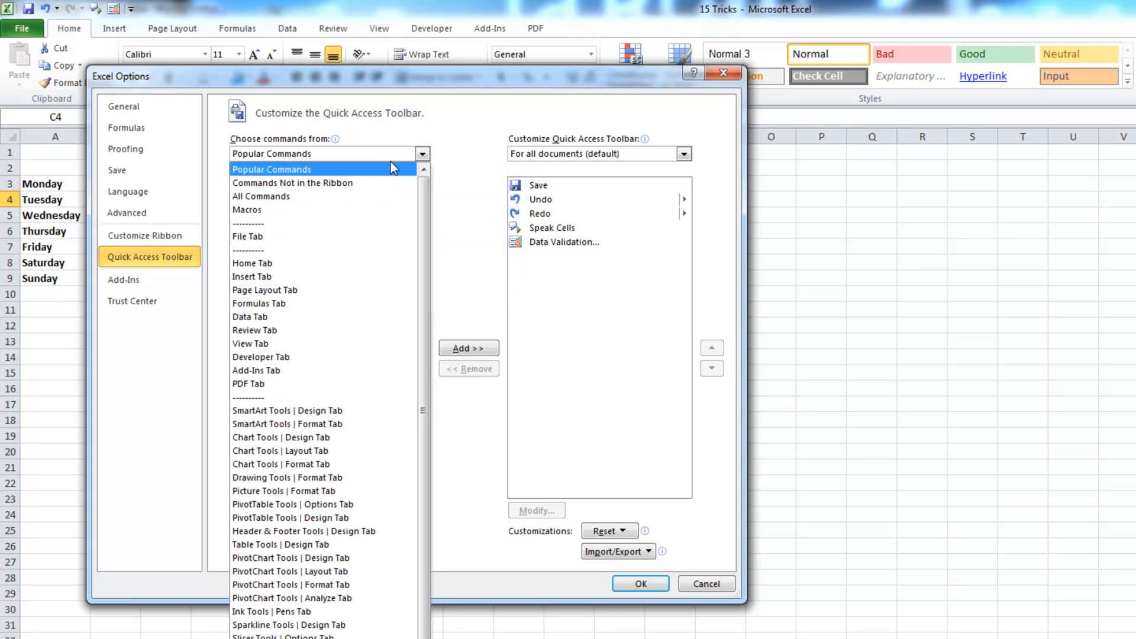
click(347, 183)
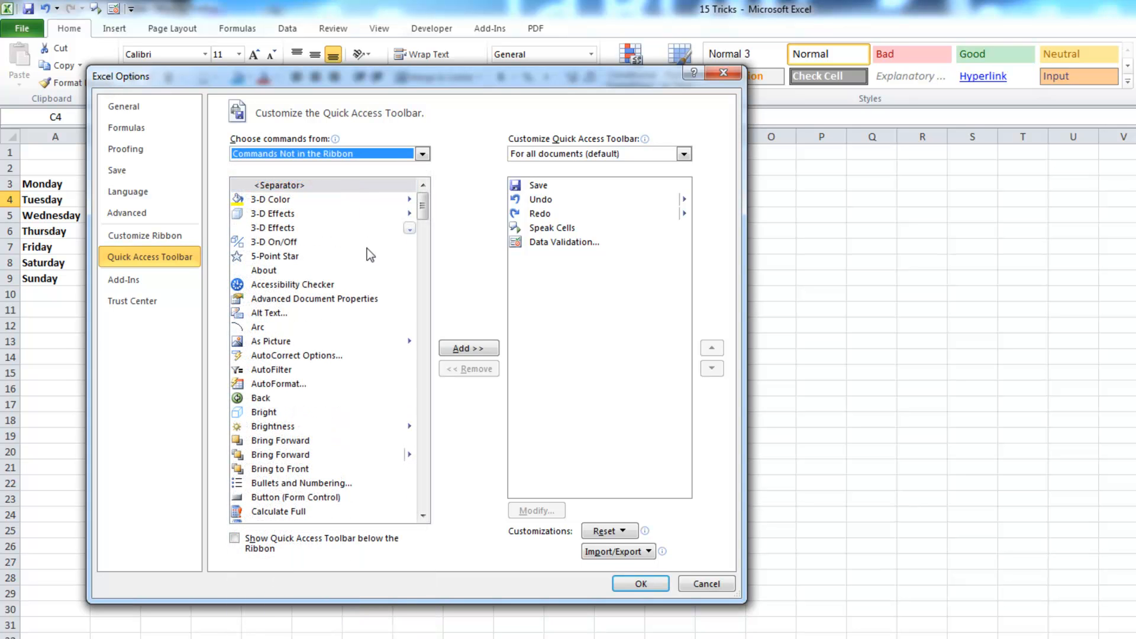
click(423, 516)
drag(423, 516, 423, 516)
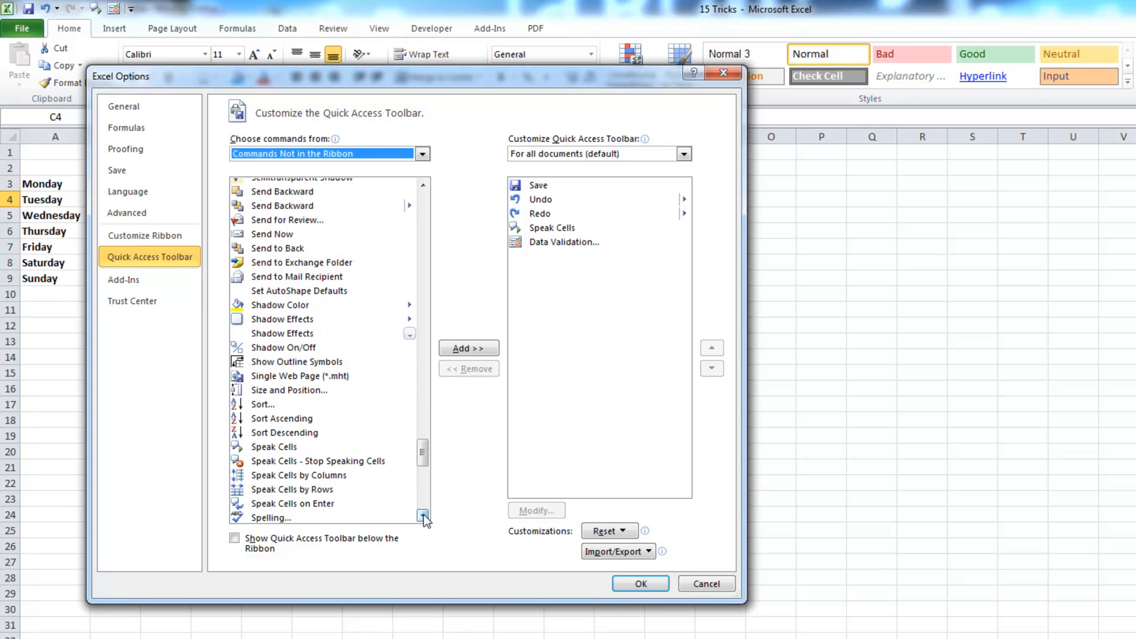
click(283, 448)
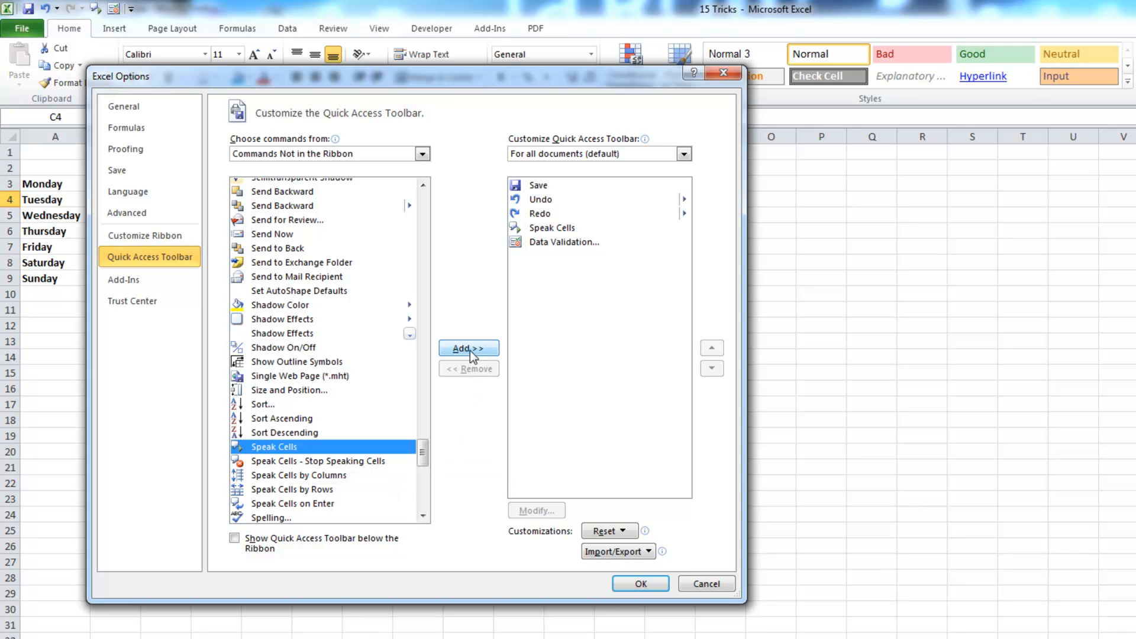
click(642, 585)
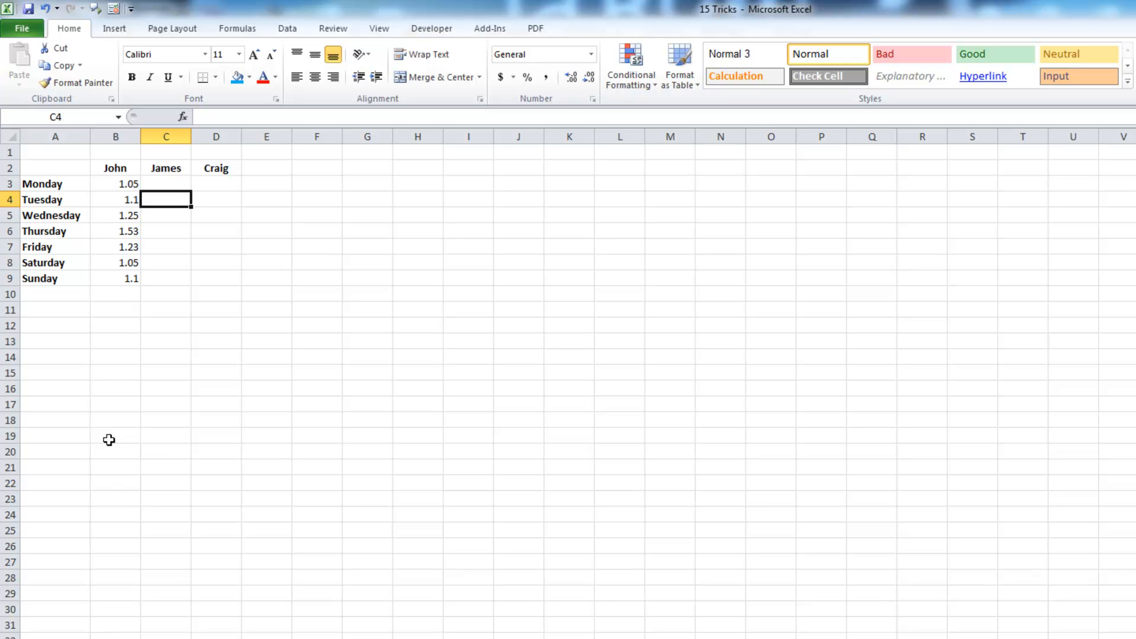
Show the File backstage's Recent page listing recent workbooks and pinned places
click(23, 29)
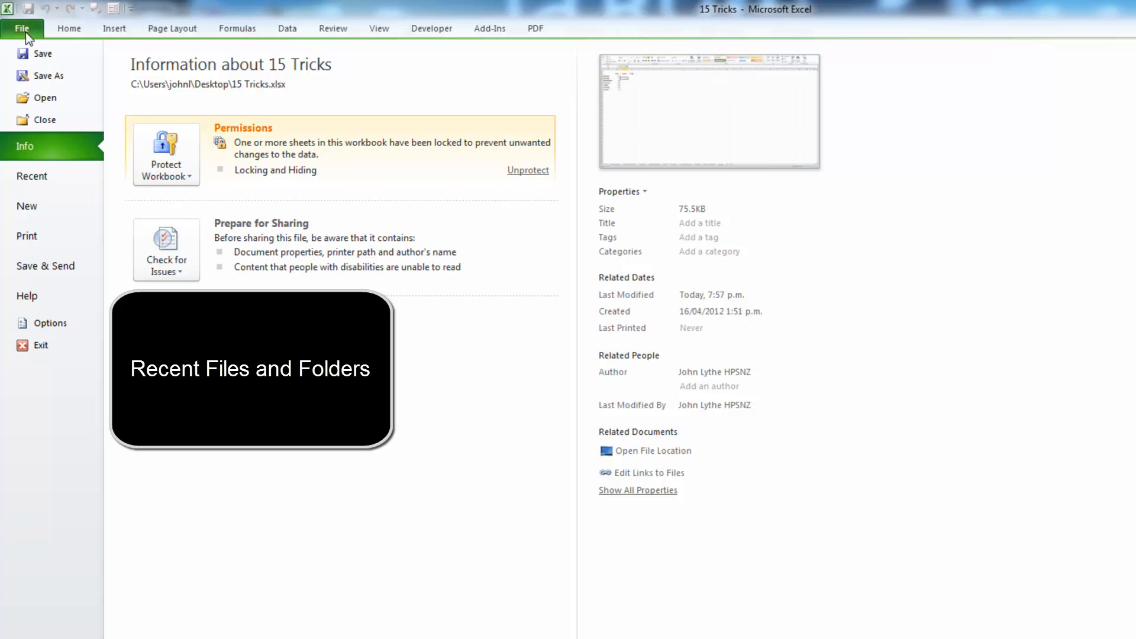
click(52, 184)
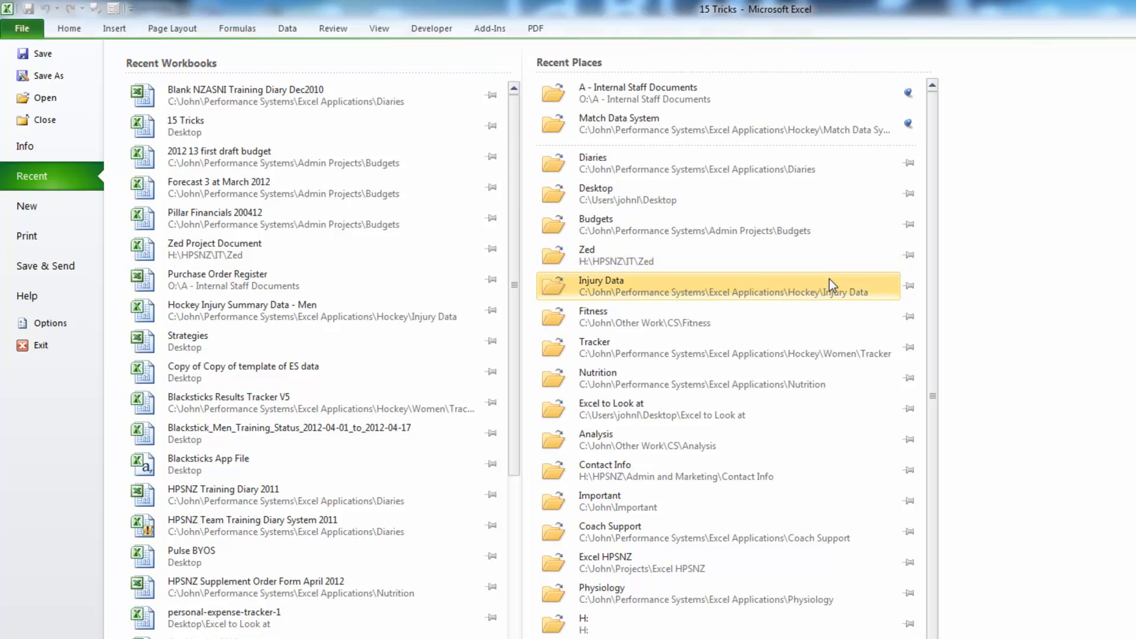
Pin the Zed place and the Purchase Order Register, Strategies and Blacksticks App File workbooks
click(910, 256)
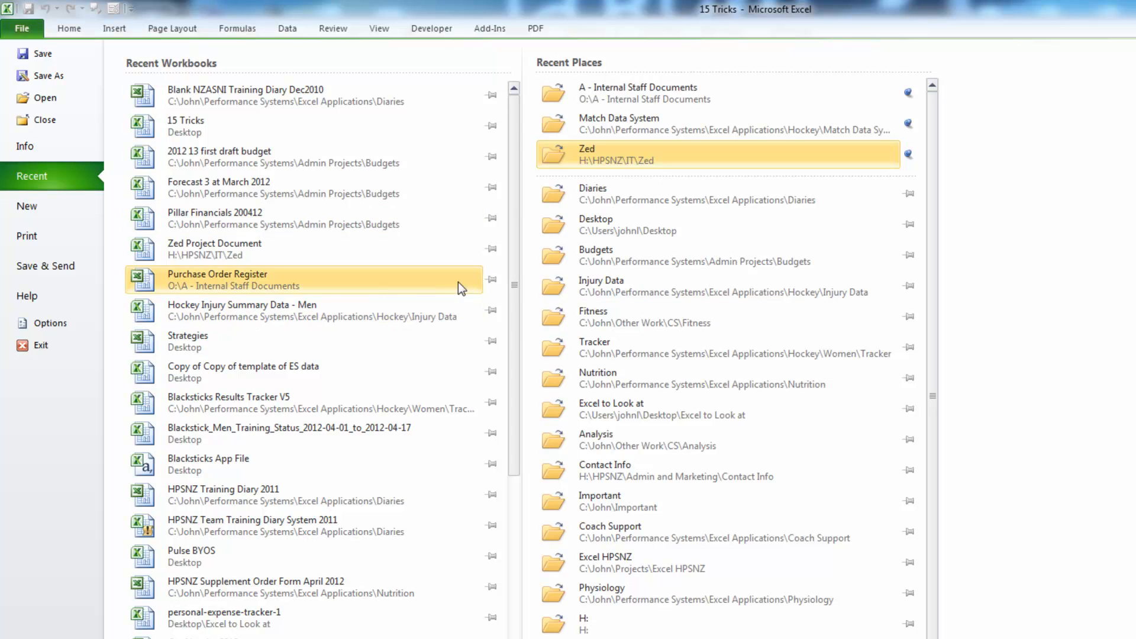
click(491, 280)
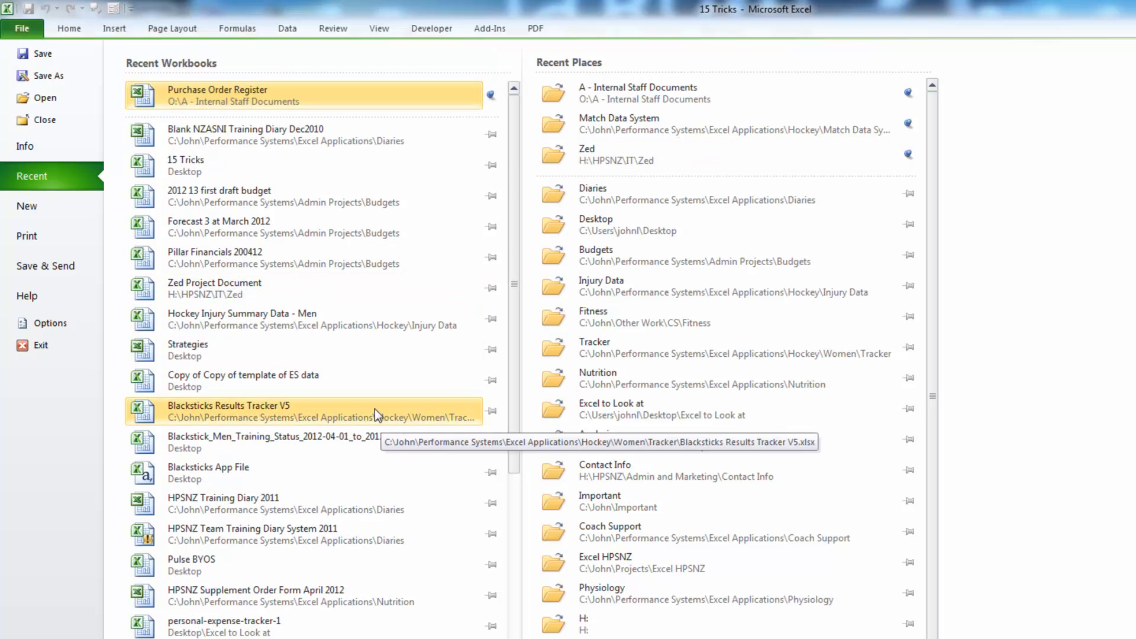
click(491, 349)
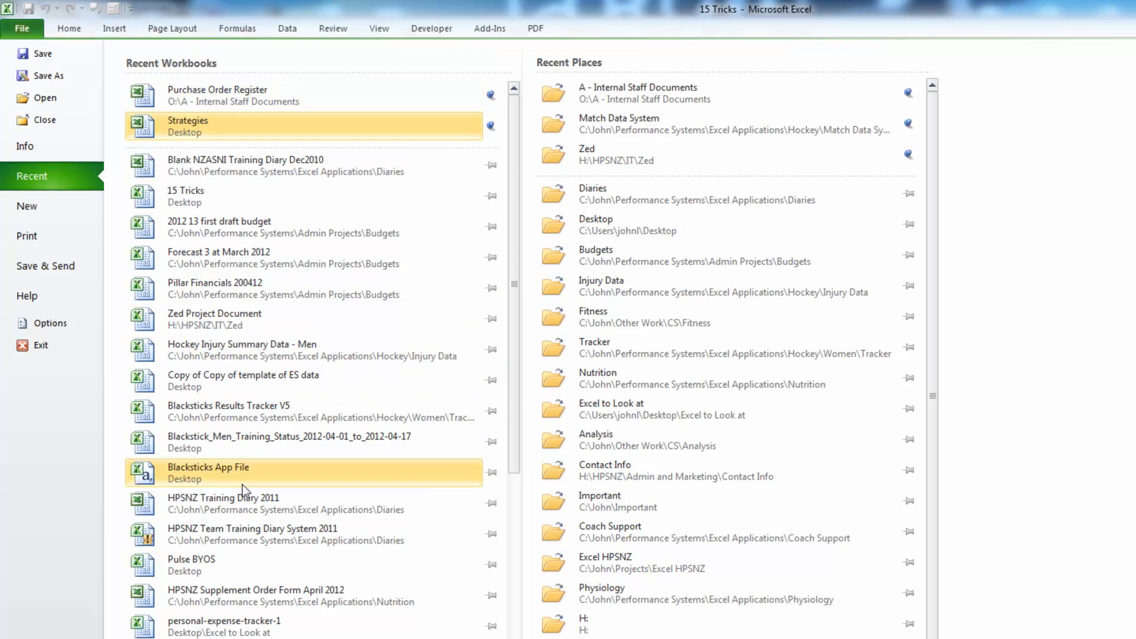
click(491, 472)
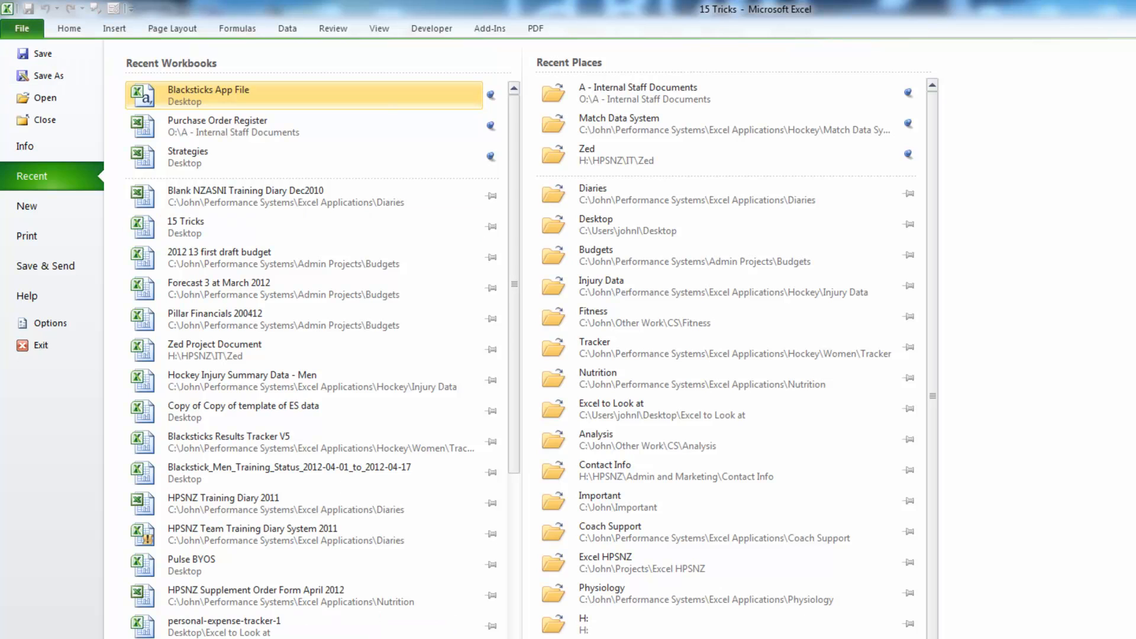
Browse the unsaved workbooks Book1 and HR Loading Boston-Sweden via Manage Versions, then close the browser
click(47, 153)
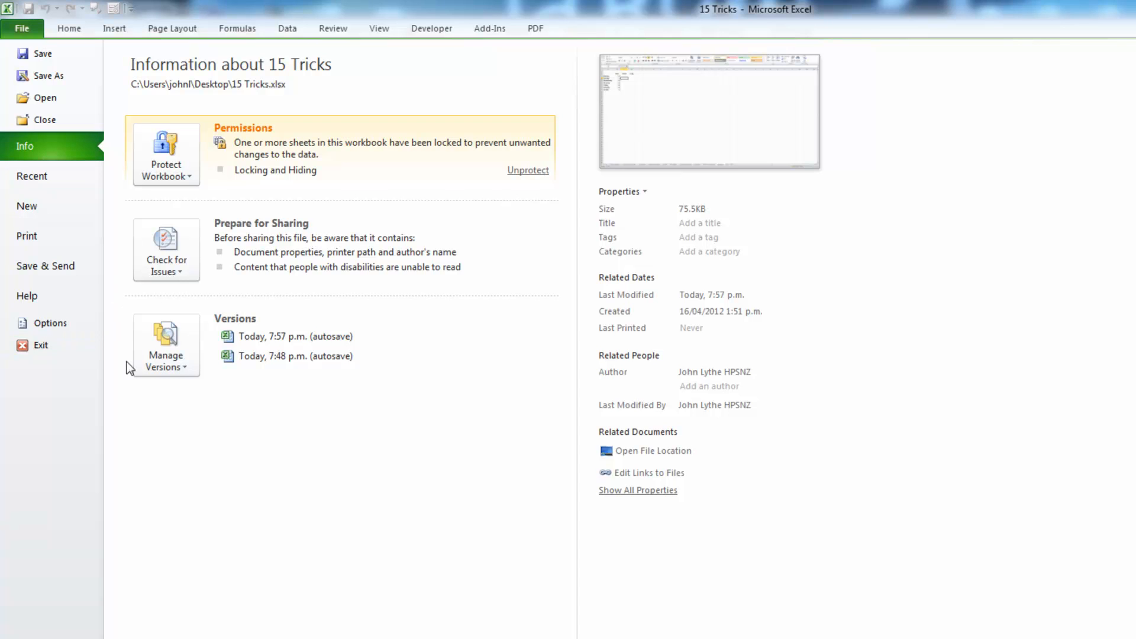
click(181, 366)
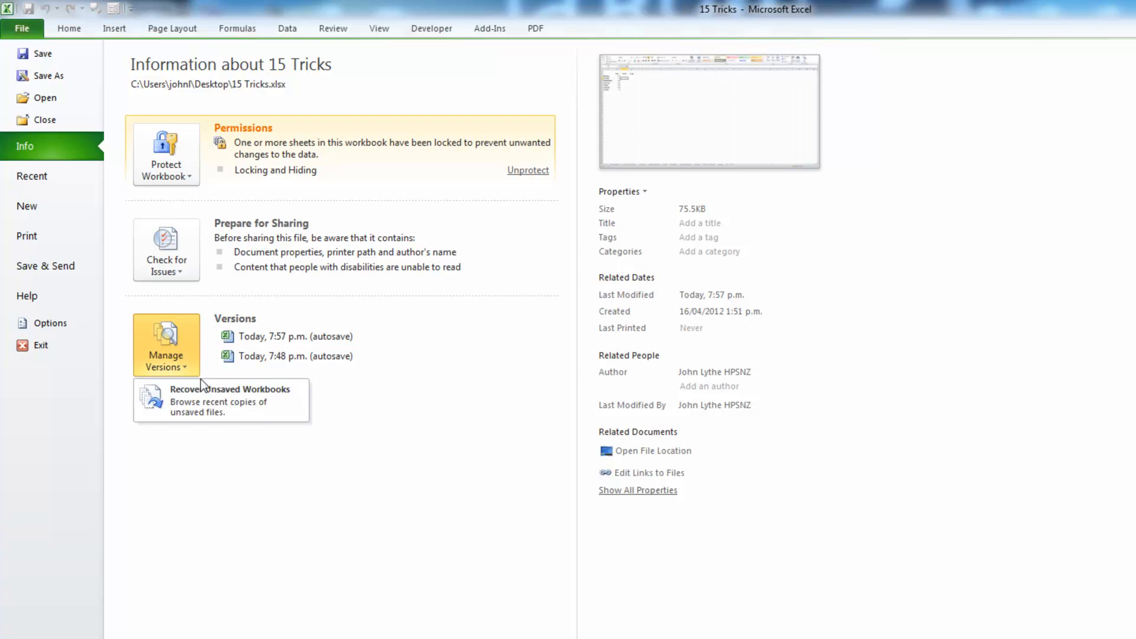
click(269, 402)
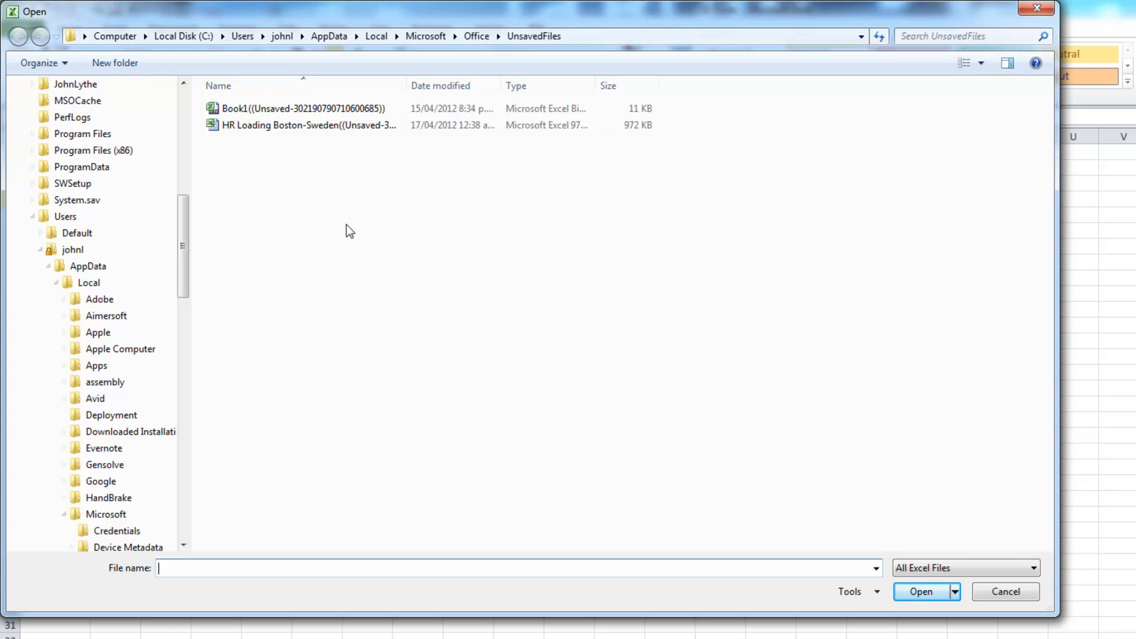
click(1037, 7)
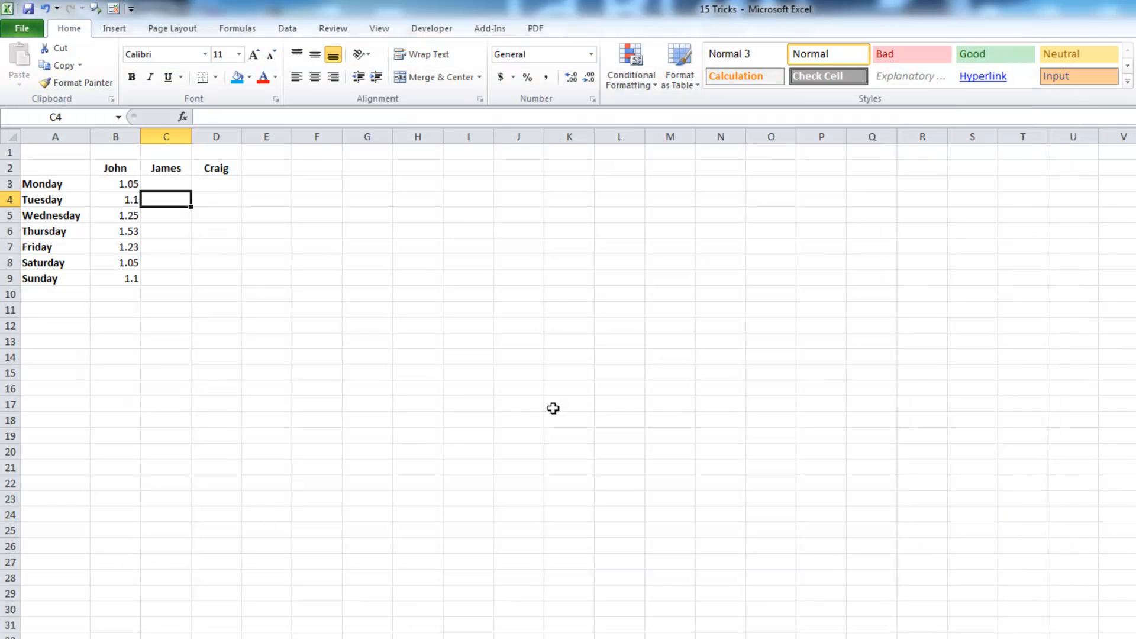
Review the 5-minute AutoRecover setting on the Save page of Excel Options and close Options
click(22, 29)
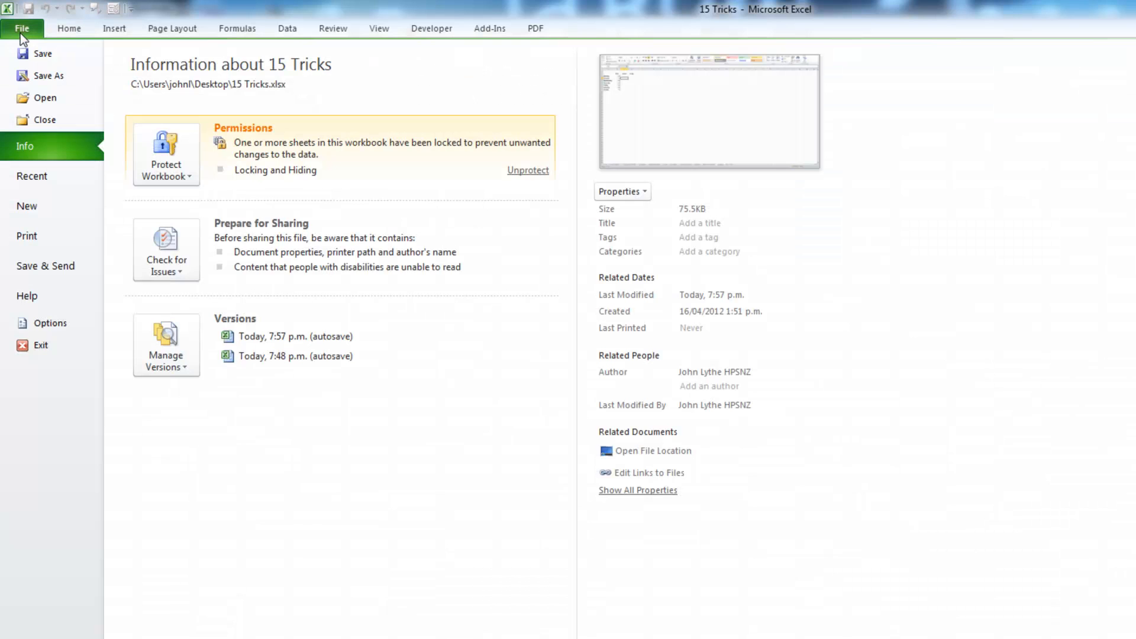
click(64, 332)
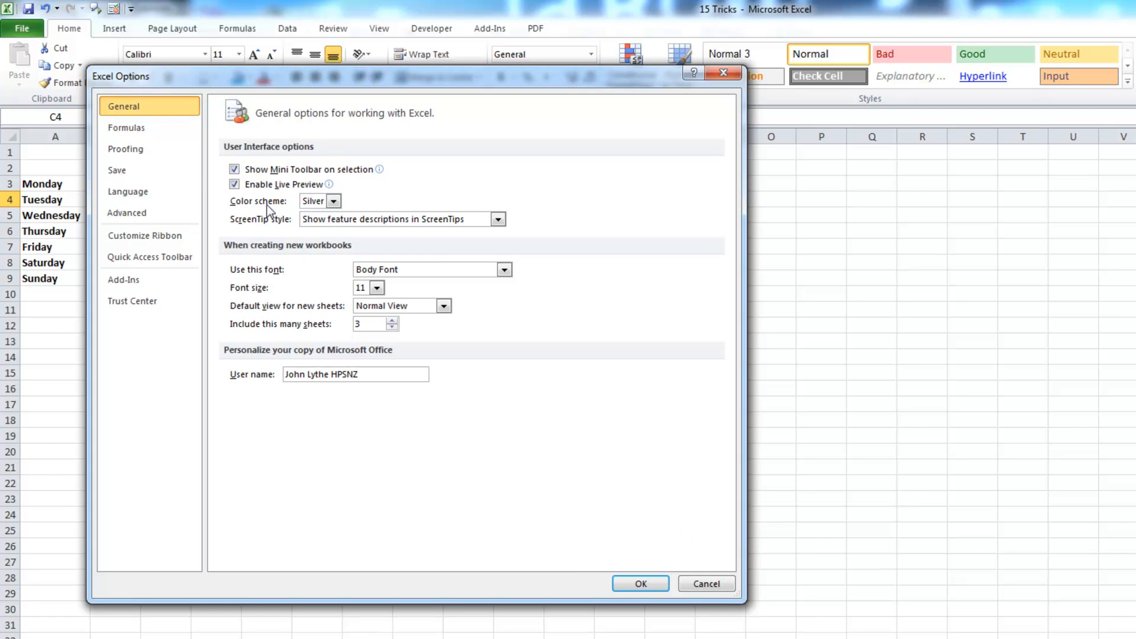
click(147, 171)
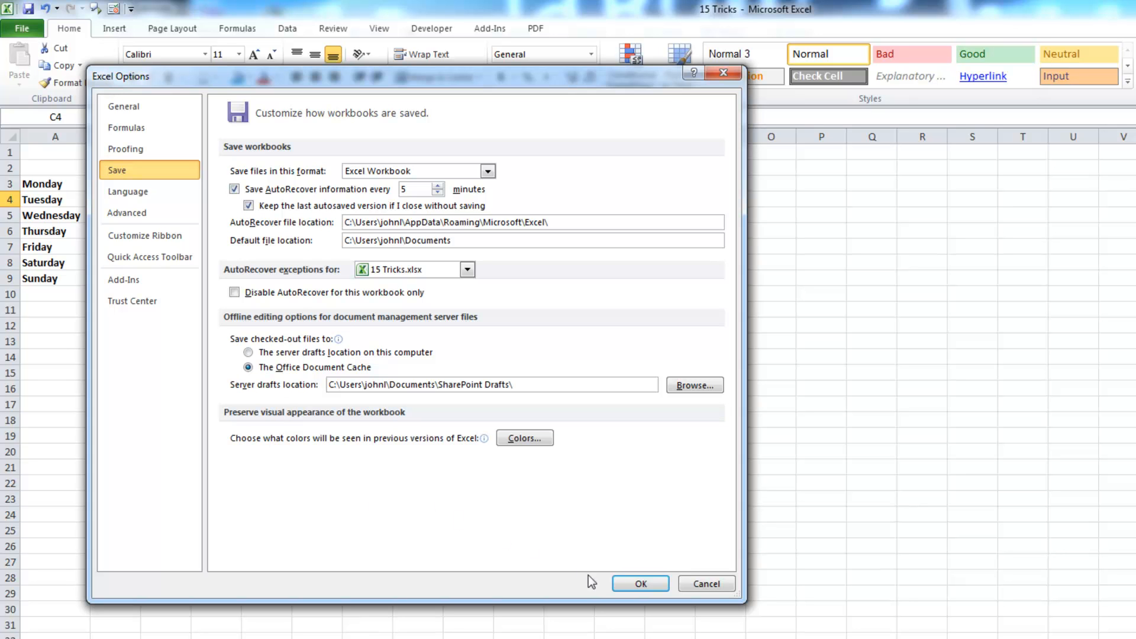
click(623, 584)
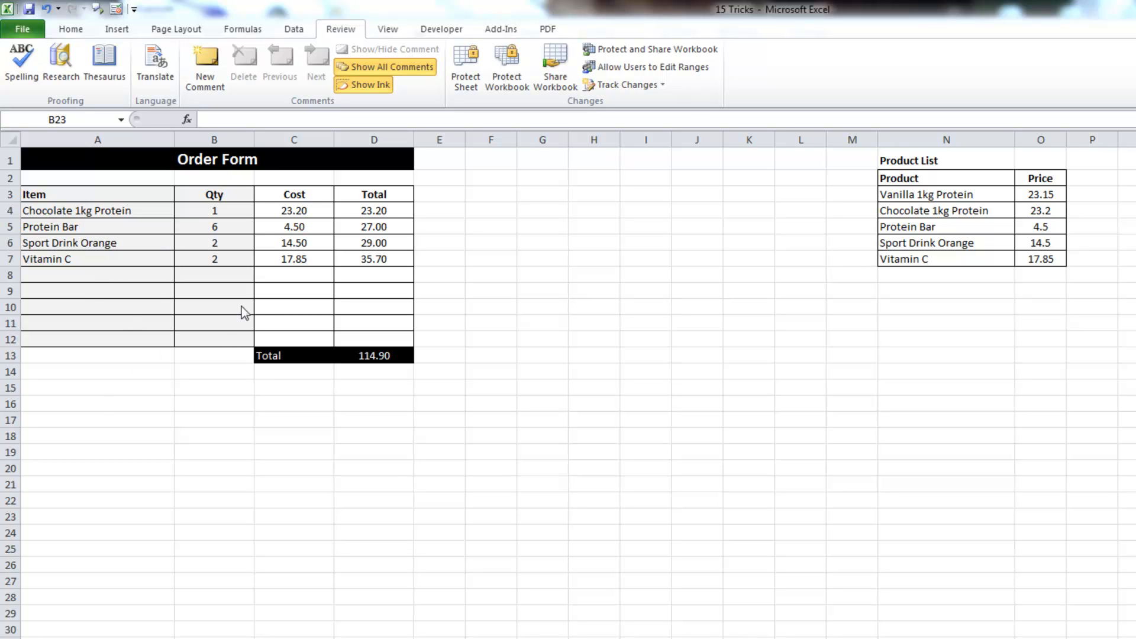
Select the Item and Qty range A3:B12 and open Format Cells with Ctrl+1
drag(101, 194, 228, 339)
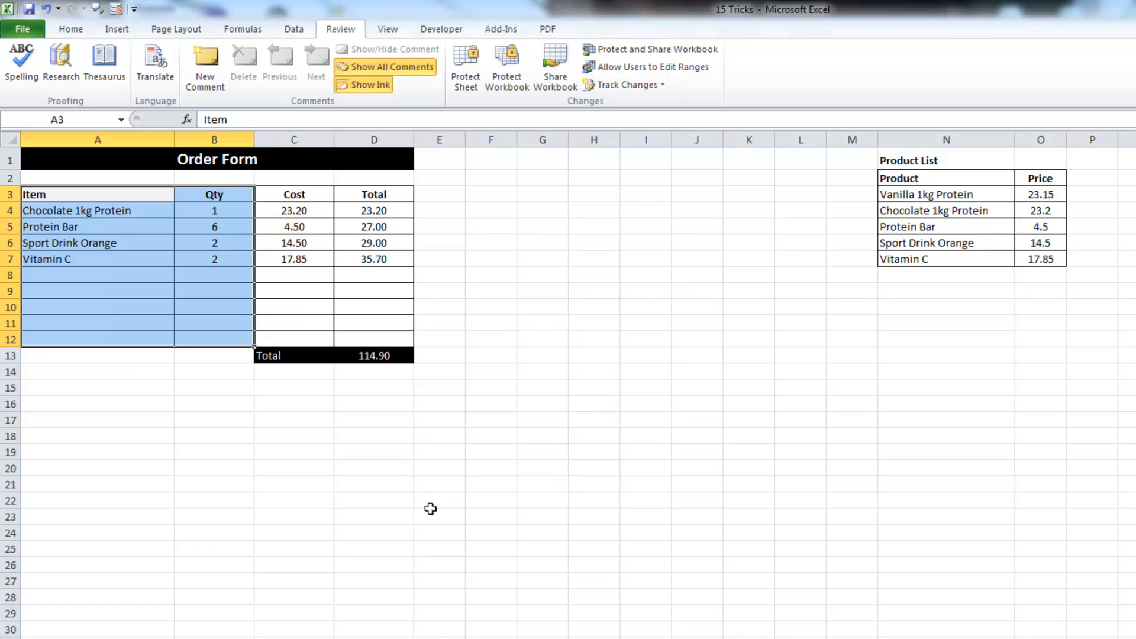
click(54, 370)
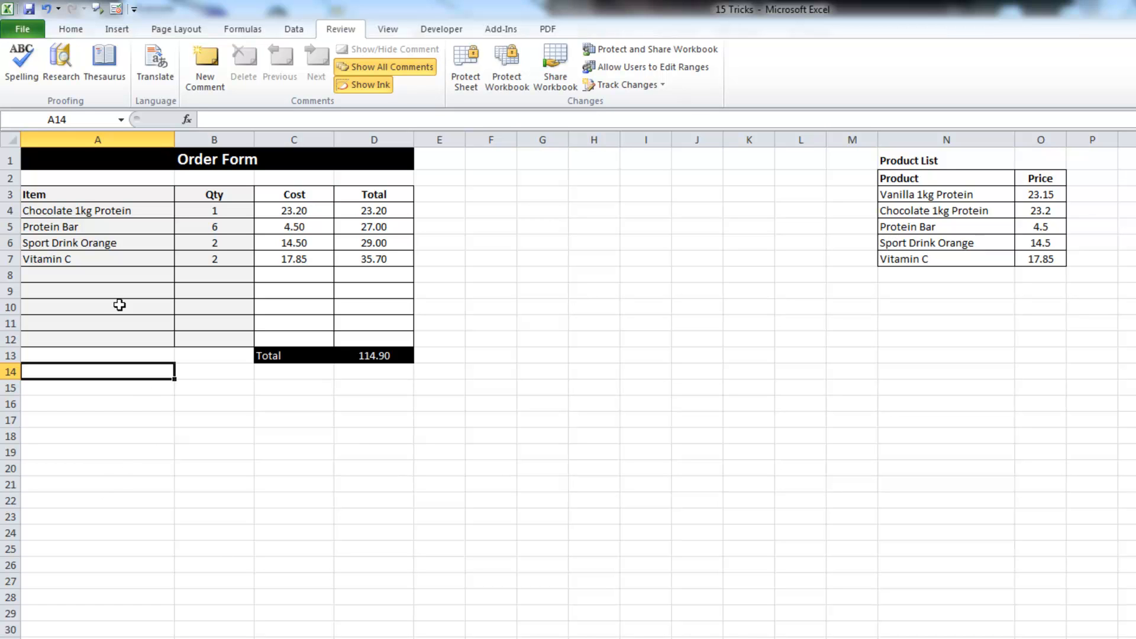
click(113, 200)
drag(112, 200, 237, 348)
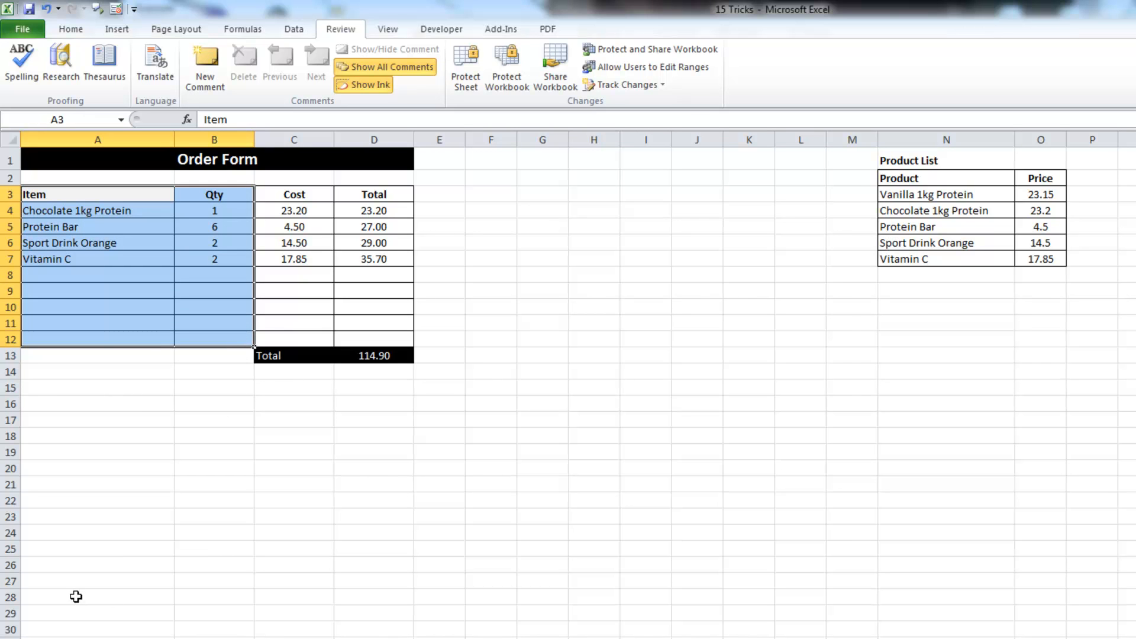
key(ctrl+1)
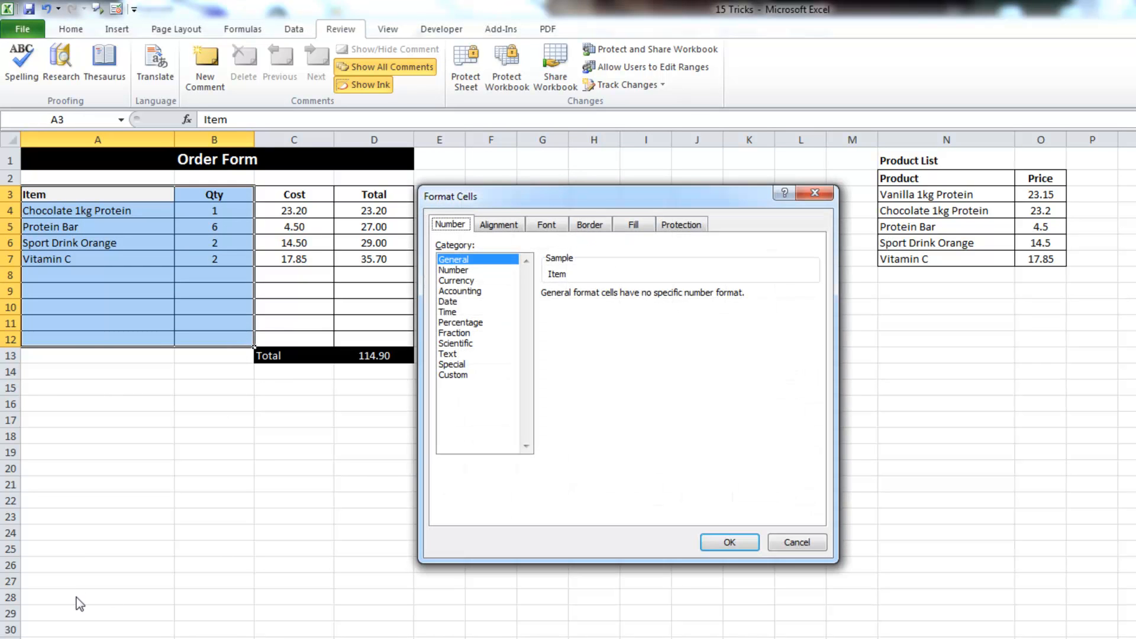
Clear the Locked option for A3:B12 on the Protection tab, then deselect the range
click(683, 226)
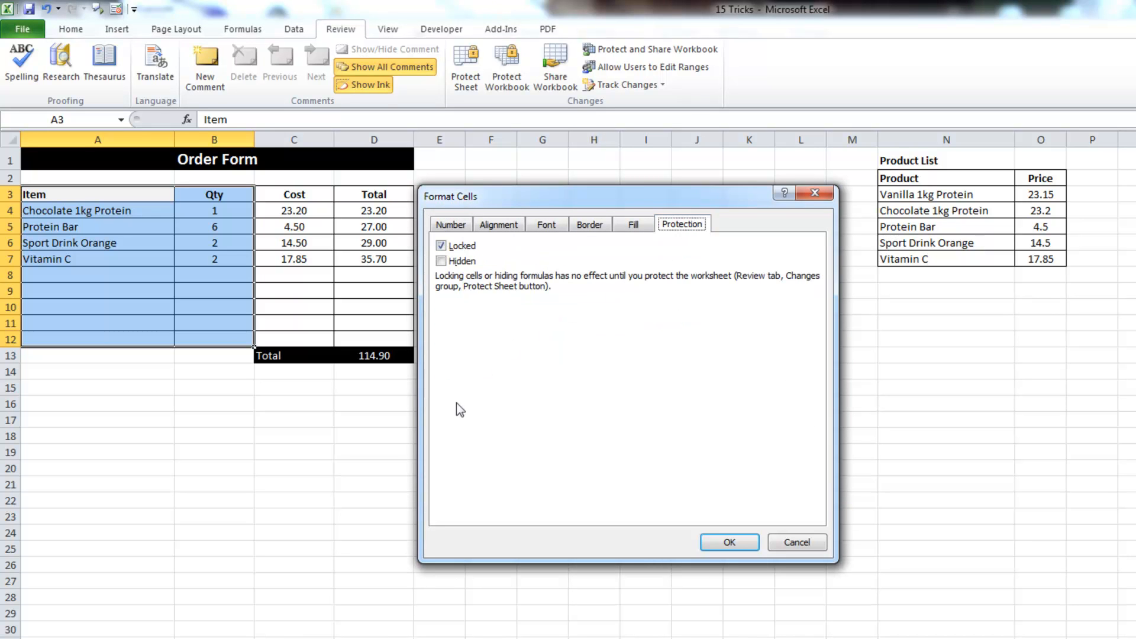
click(442, 248)
click(730, 542)
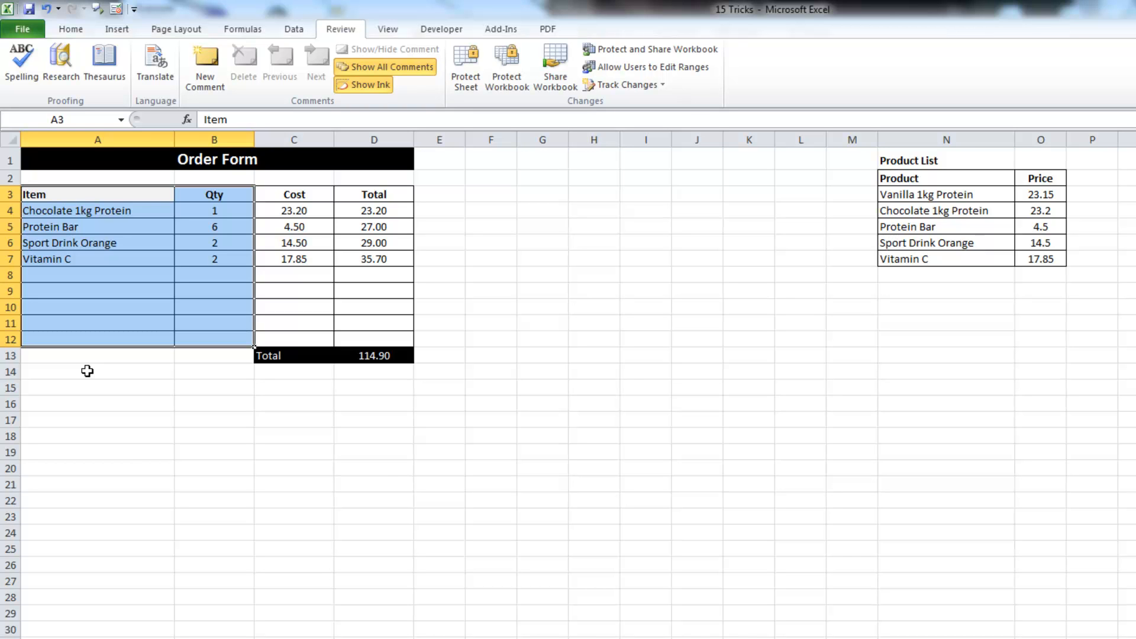
click(87, 371)
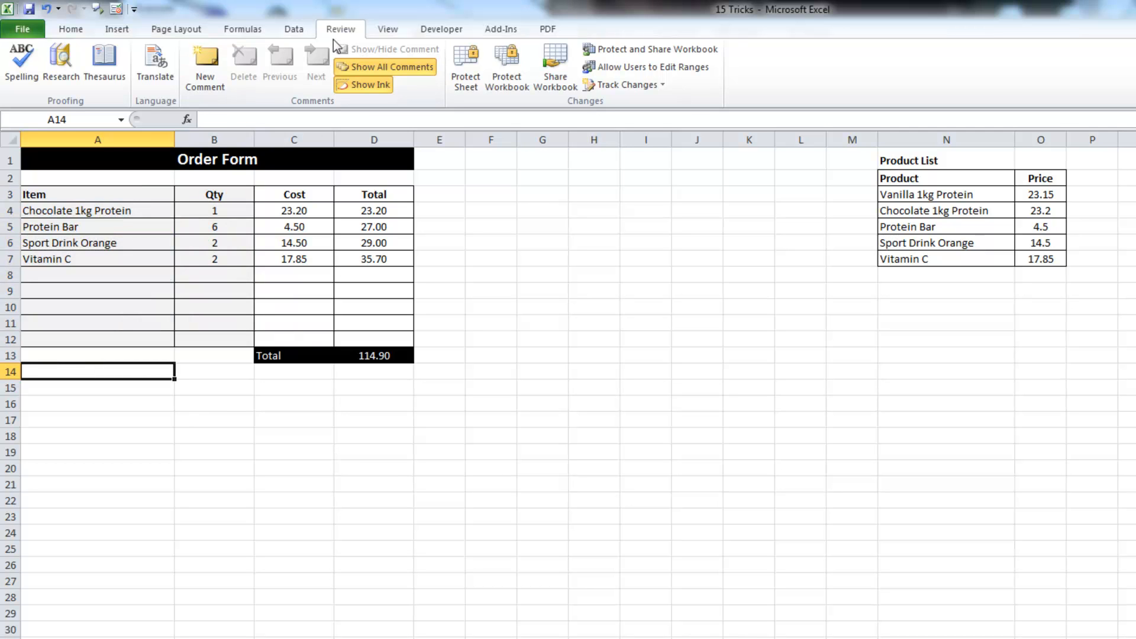
Protect the Order Form sheet with the default settings and no password
click(74, 32)
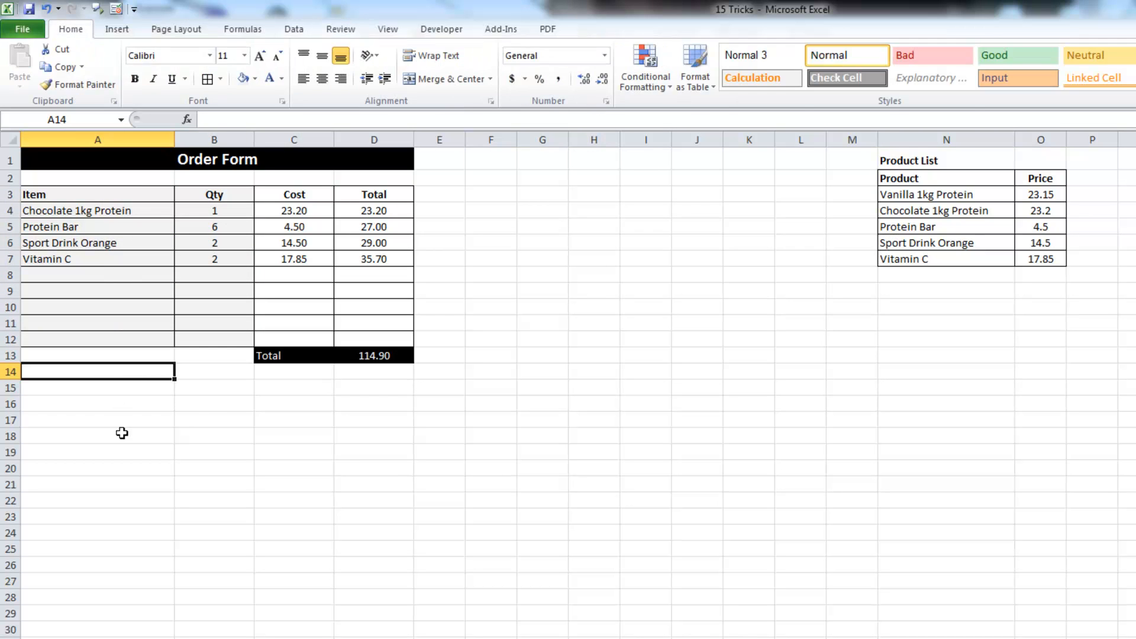
click(341, 31)
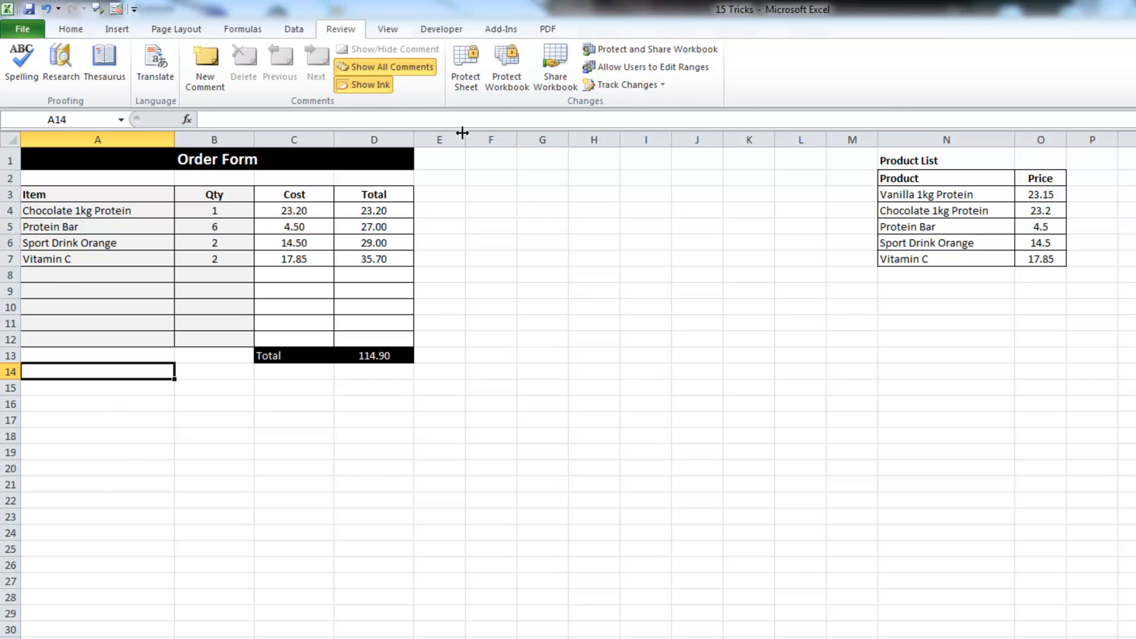
click(471, 80)
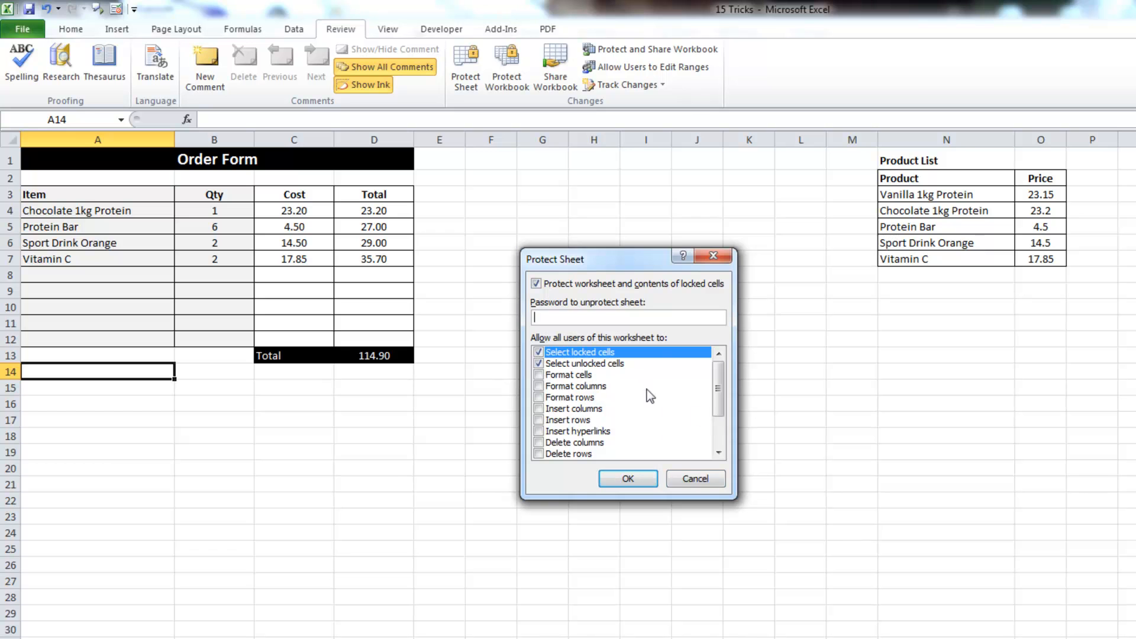
click(641, 480)
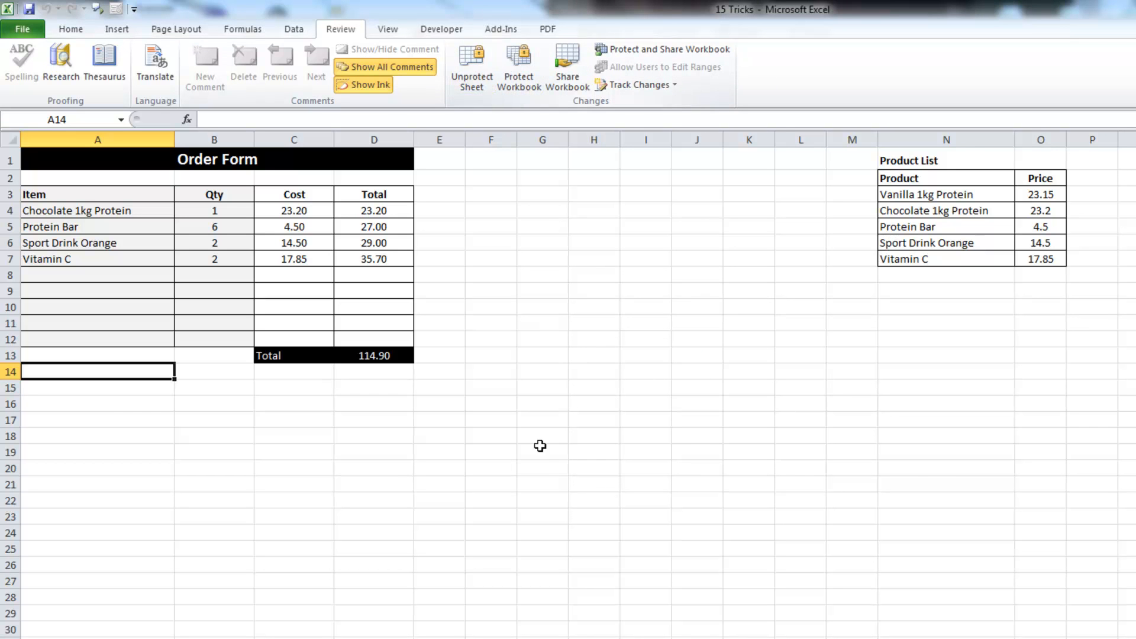
Confirm the locked Cost header in C3 rejects deletion and dismiss the warning
click(297, 193)
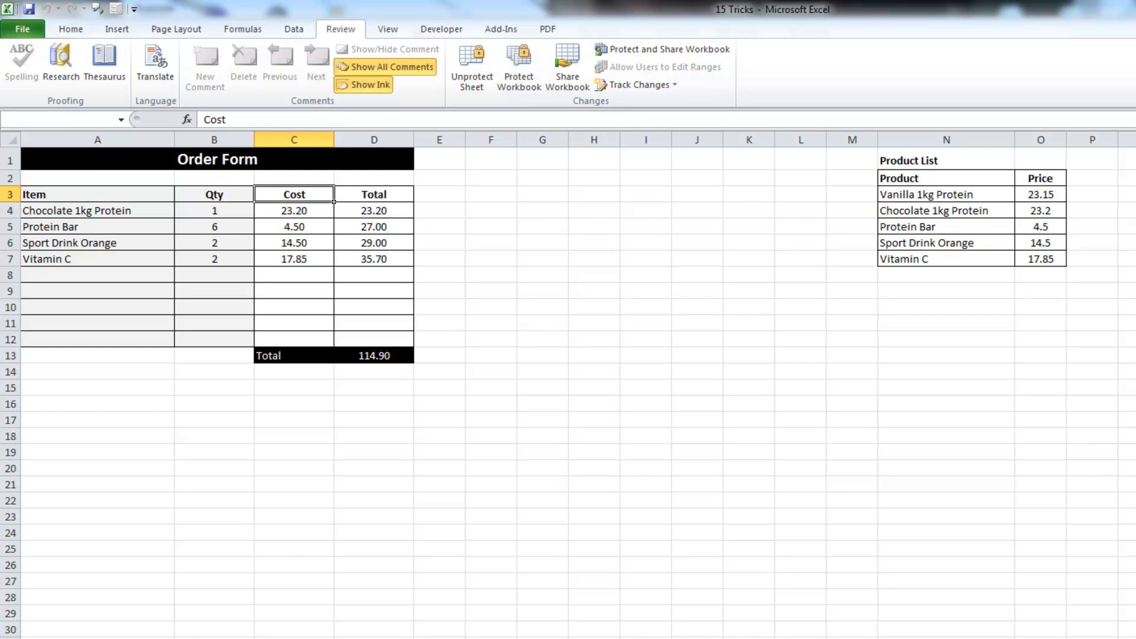
key(Delete)
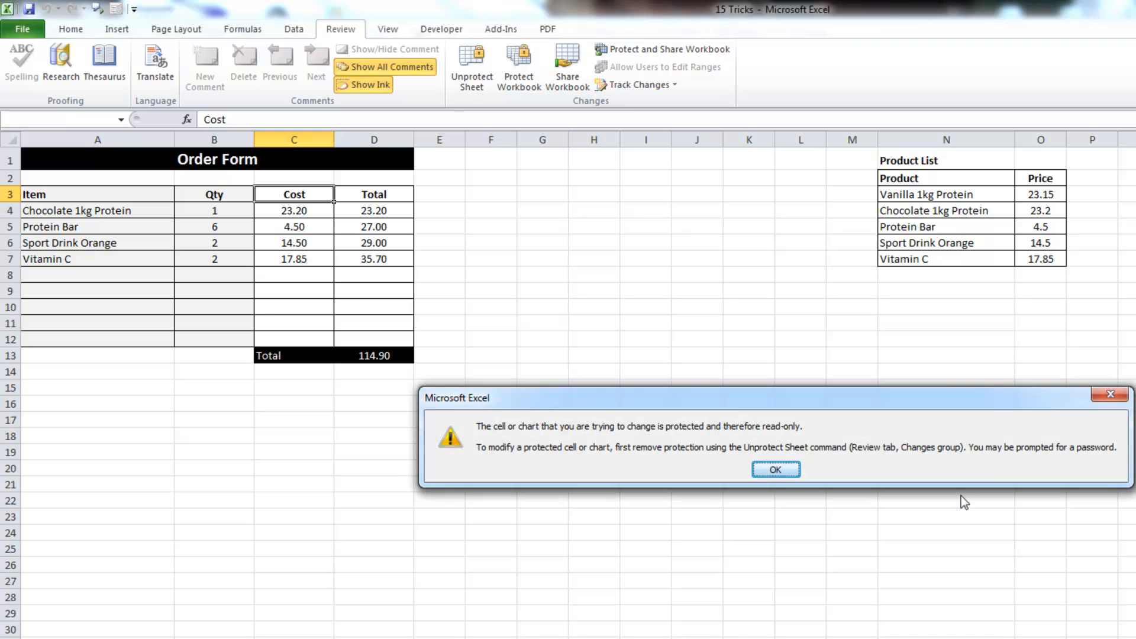
click(777, 469)
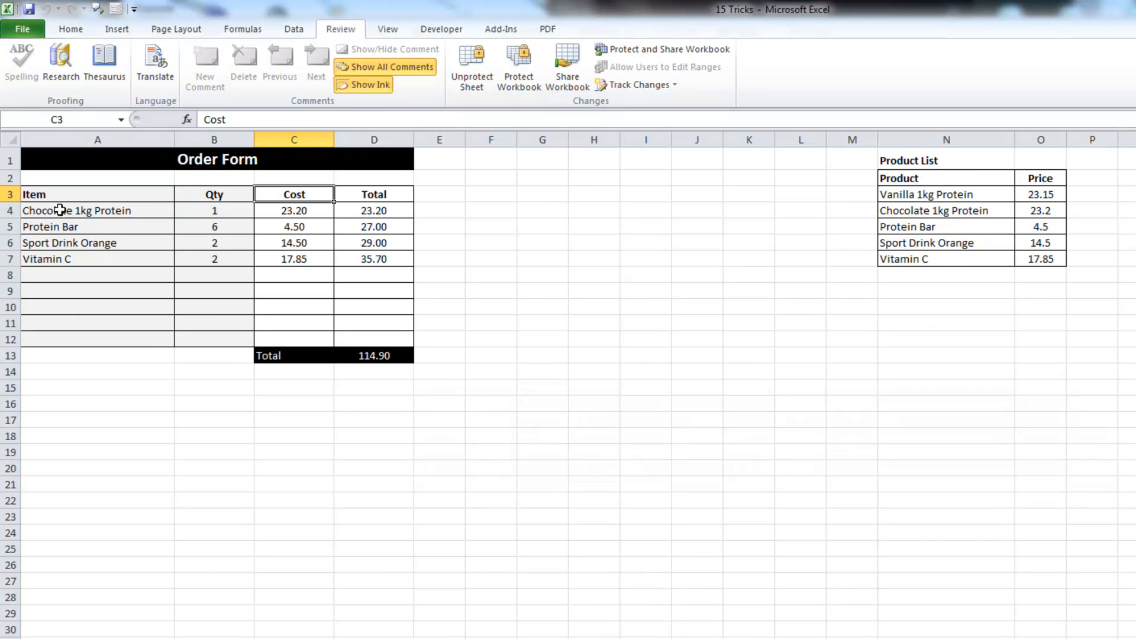
Set the first item in A4 to Vanilla 1kg Protein, making the total 114.85
click(62, 213)
click(182, 211)
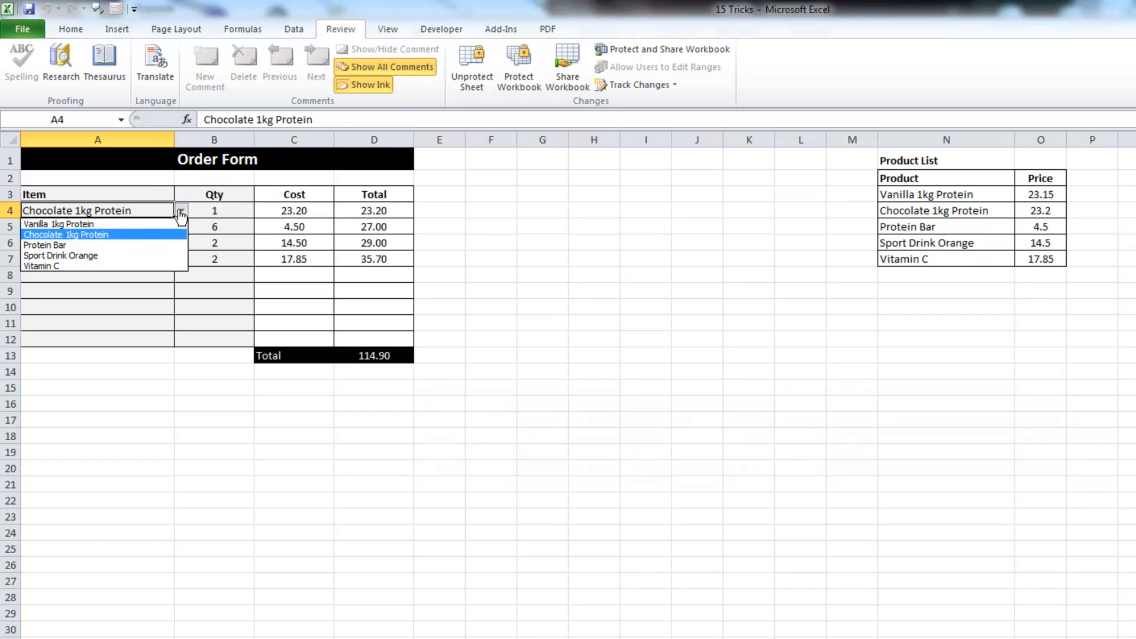
click(102, 248)
click(182, 210)
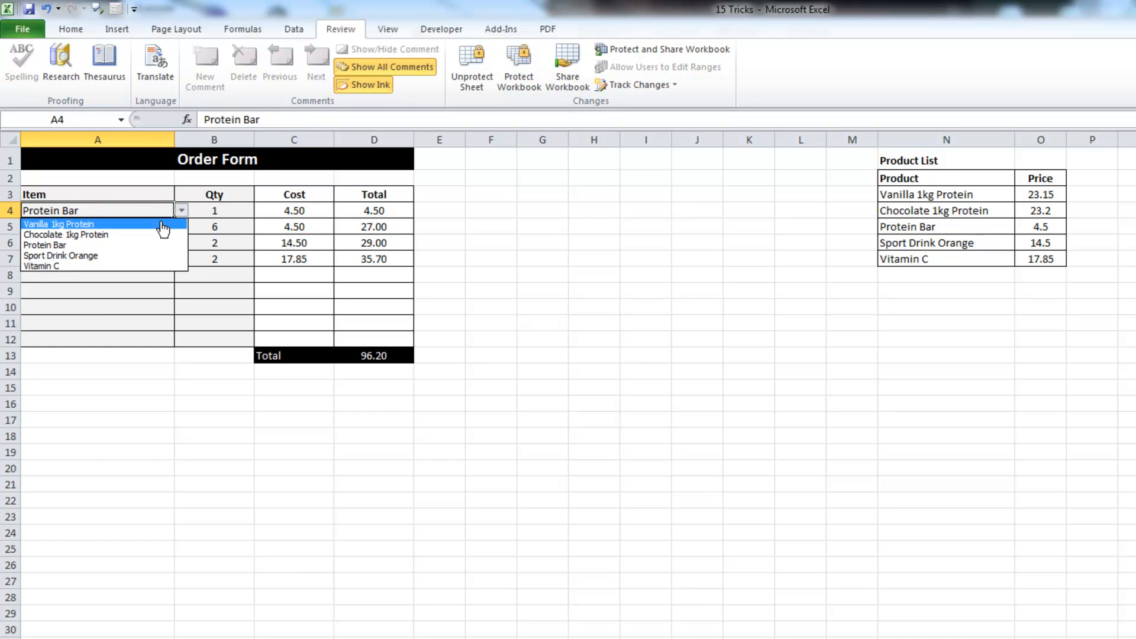
click(153, 225)
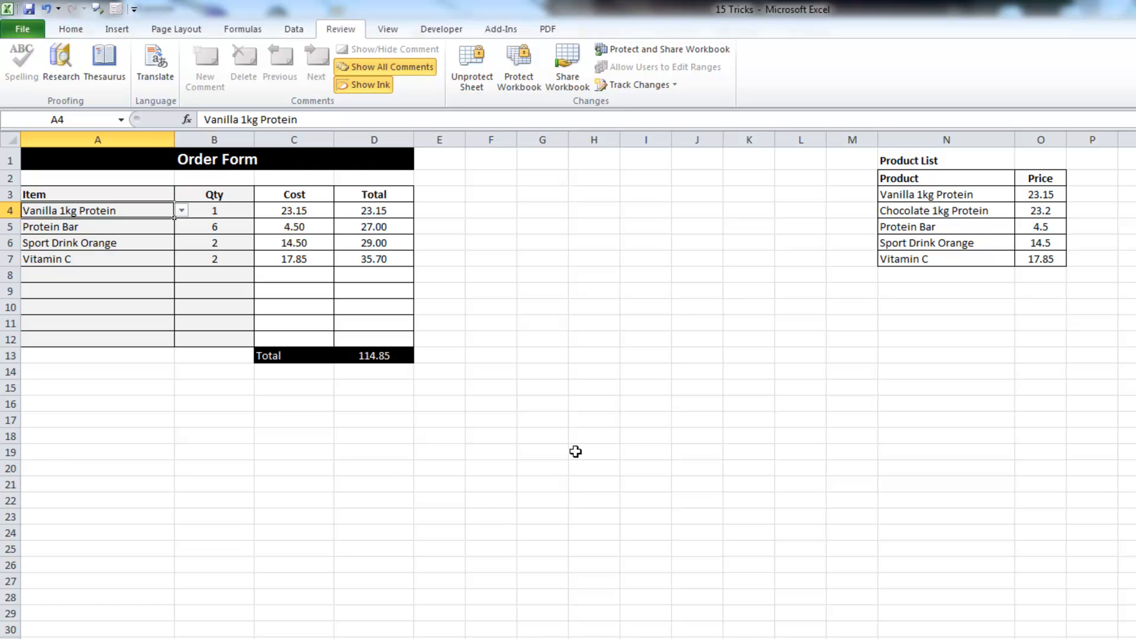
key(Right)
key(Right)
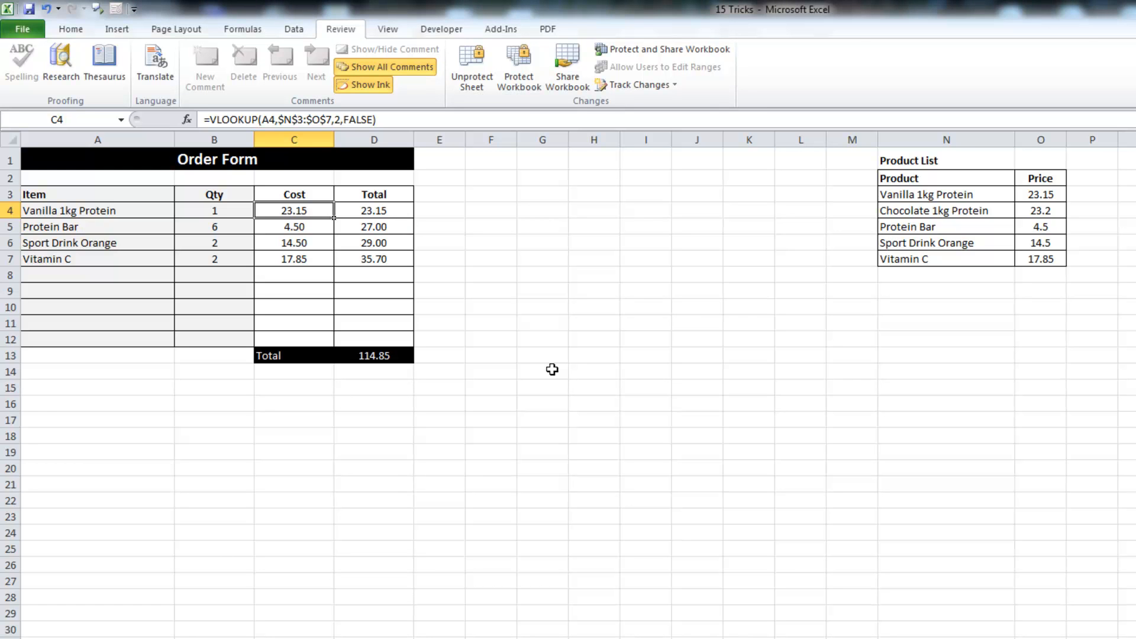
Unprotect the sheet and mark the Cost and Total cells C4:D12 as Hidden
drag(359, 222, 401, 359)
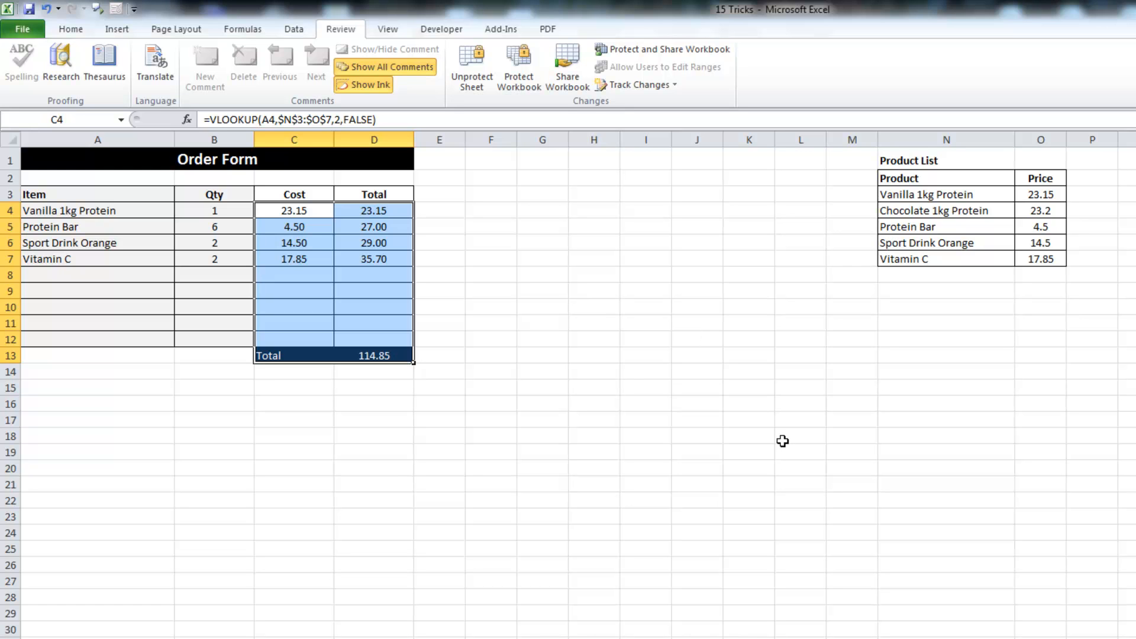
click(468, 80)
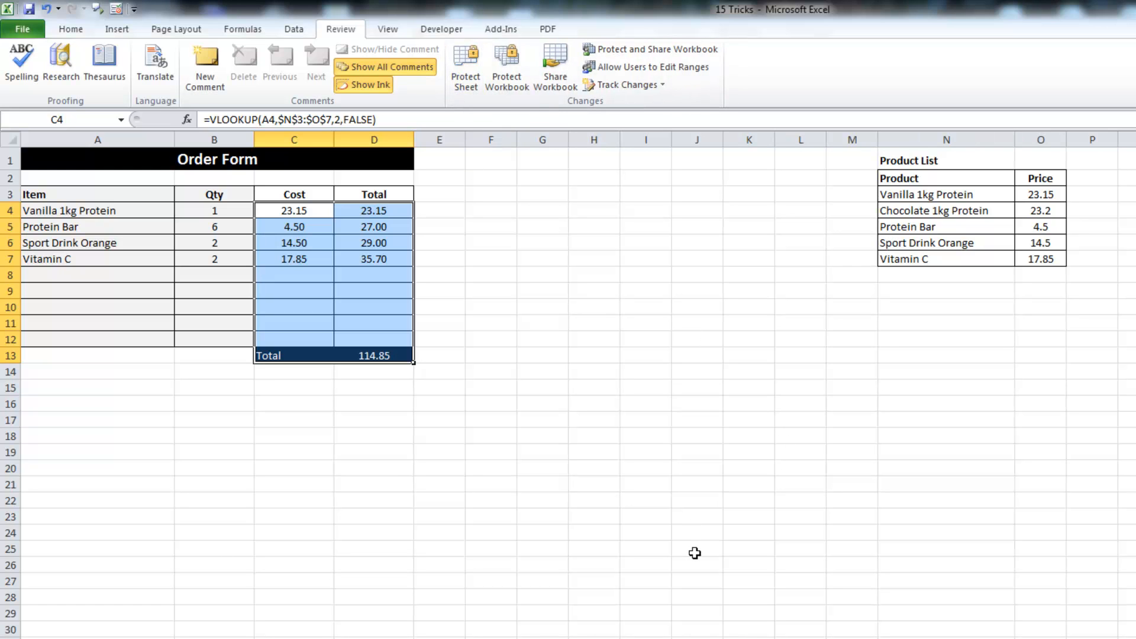
key(ctrl+1)
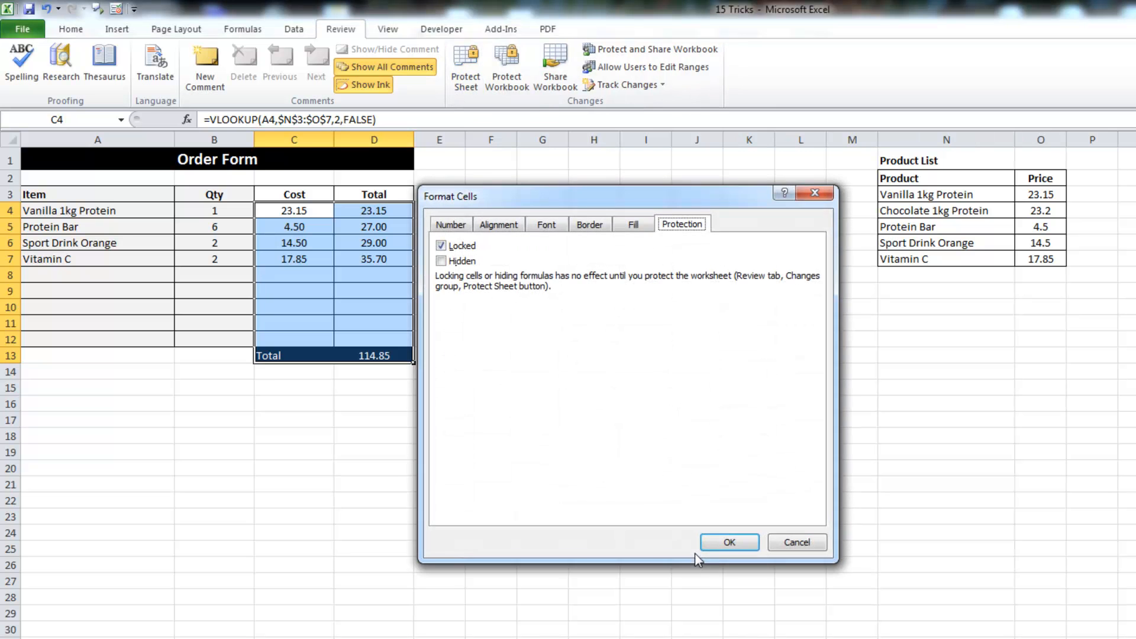
click(442, 261)
click(729, 542)
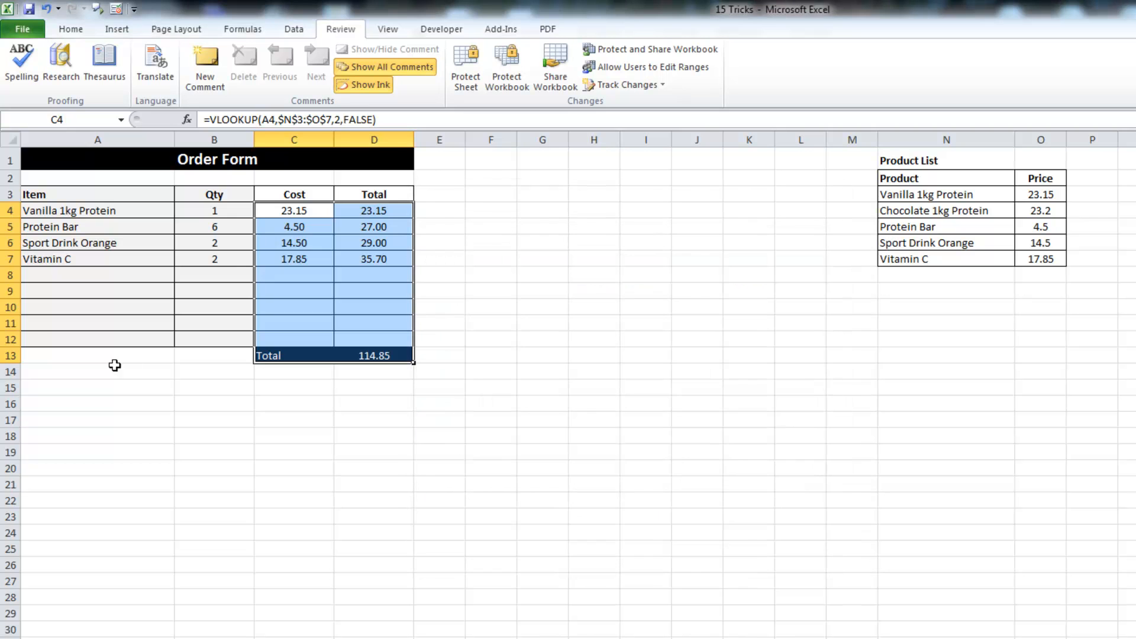
click(92, 357)
Protect the Order Form sheet again with default settings
click(466, 66)
click(644, 484)
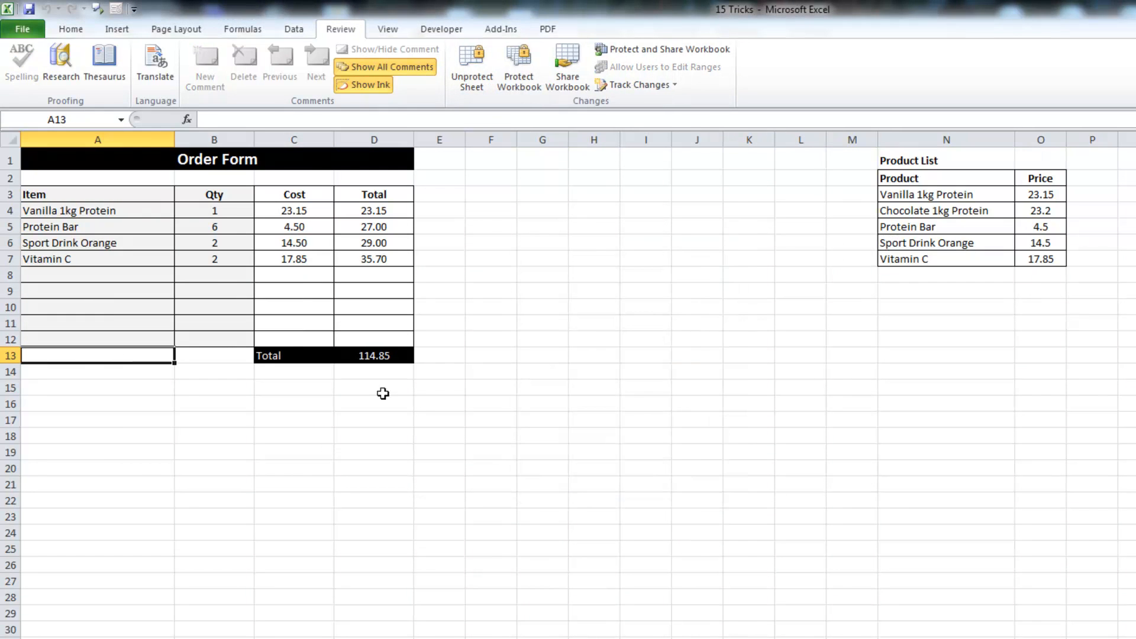
click(108, 214)
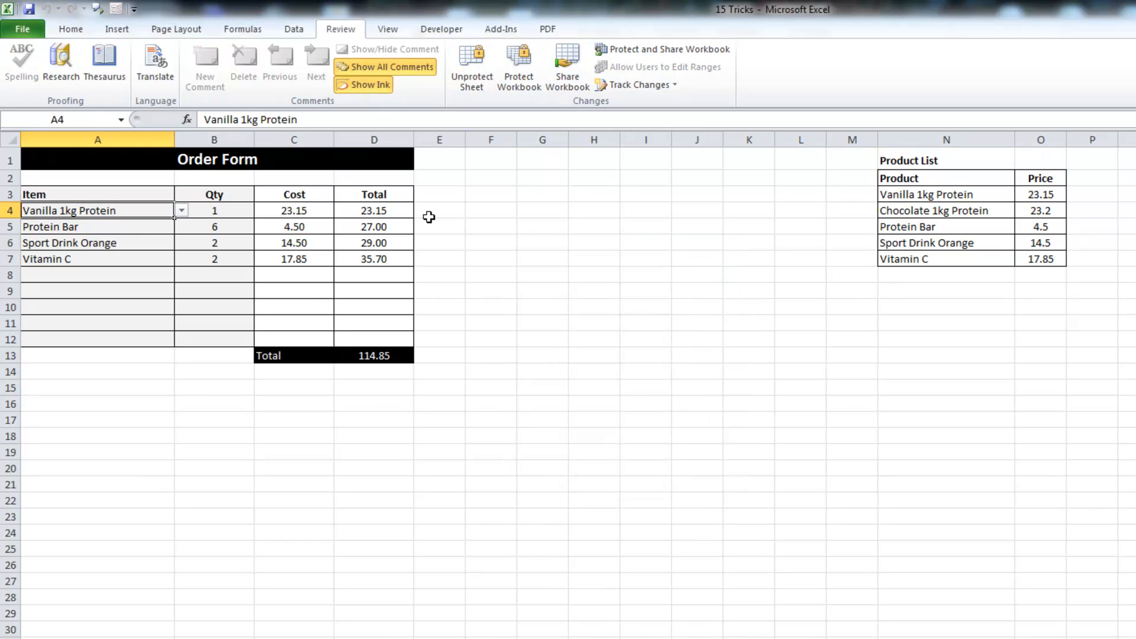
Enter a quantity of 5 for Vanilla 1kg Protein in B4
key(Right)
key(Right)
key(Right)
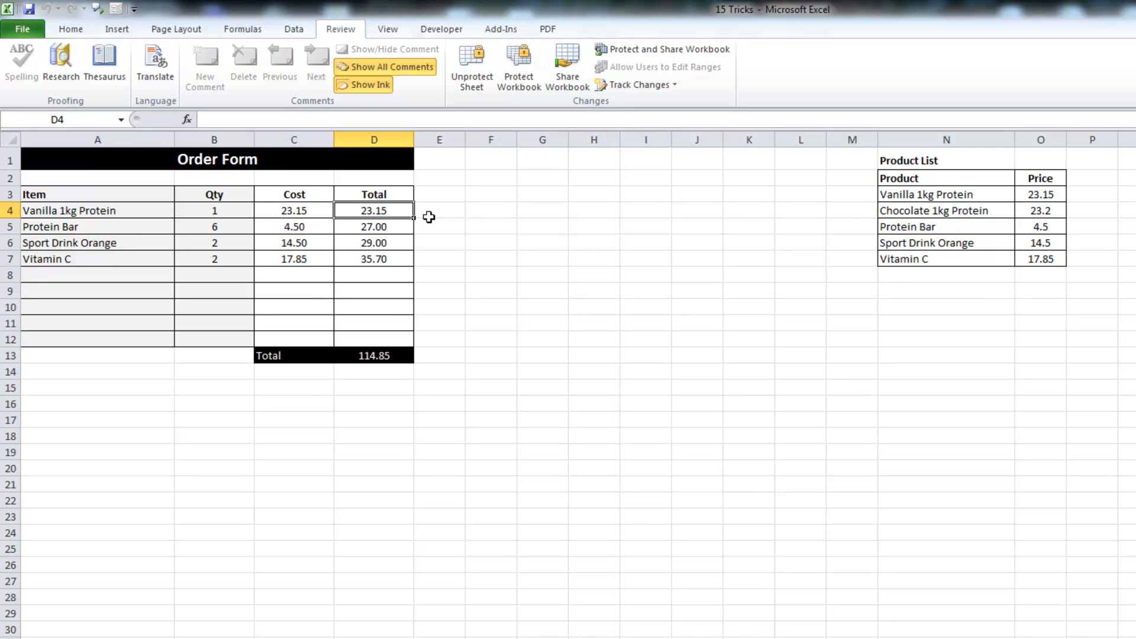
key(Left)
key(Left)
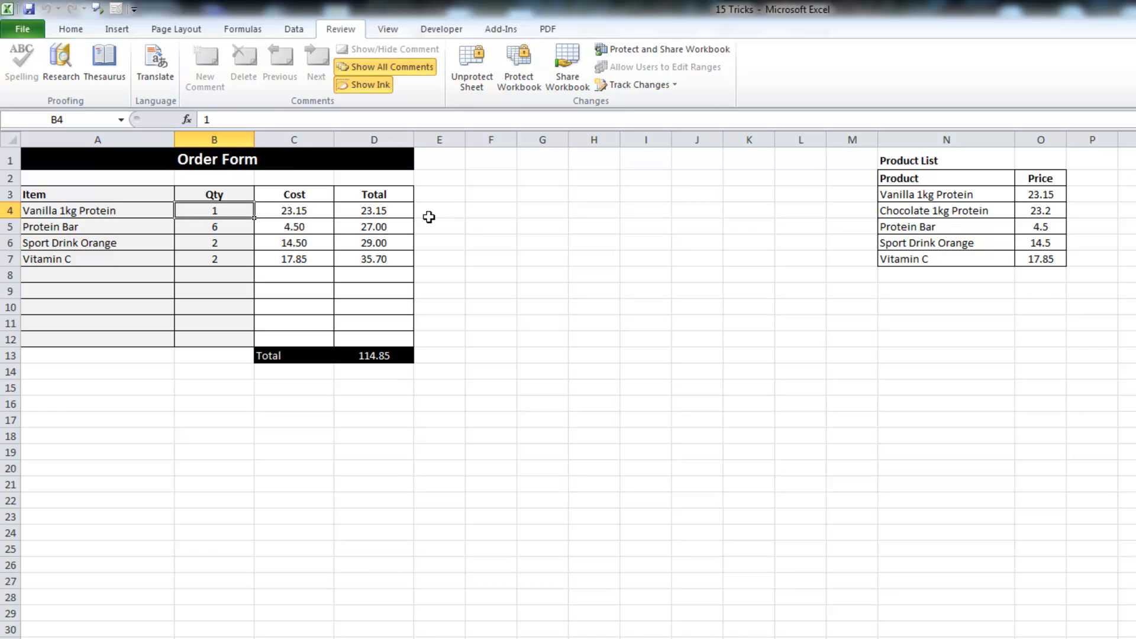
text(5)
key(Return)
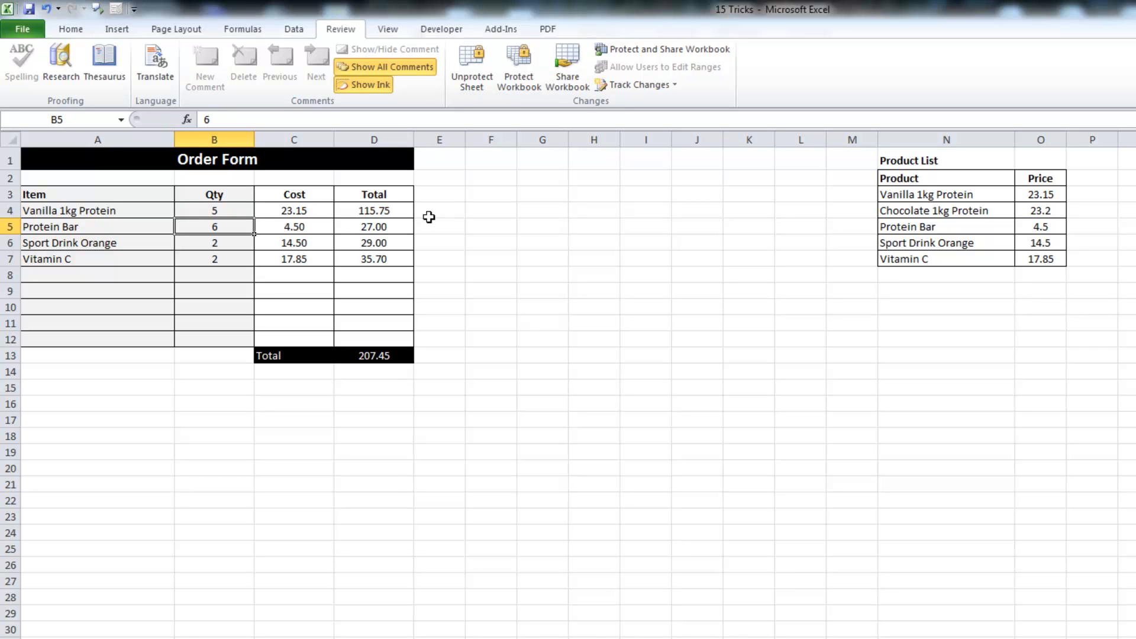
Check that the Cost and Total formulas in C4:D6 are now hidden
click(318, 211)
click(373, 211)
click(304, 227)
click(360, 226)
click(302, 244)
click(307, 221)
click(307, 217)
Enter a quantity of 4 for Protein Bar in B5, bringing the total to 198.45
click(211, 226)
text(4)
key(Return)
Confirm the locked cost in C5 rejects edits and dismiss the protection warning
click(297, 224)
click(358, 227)
click(307, 225)
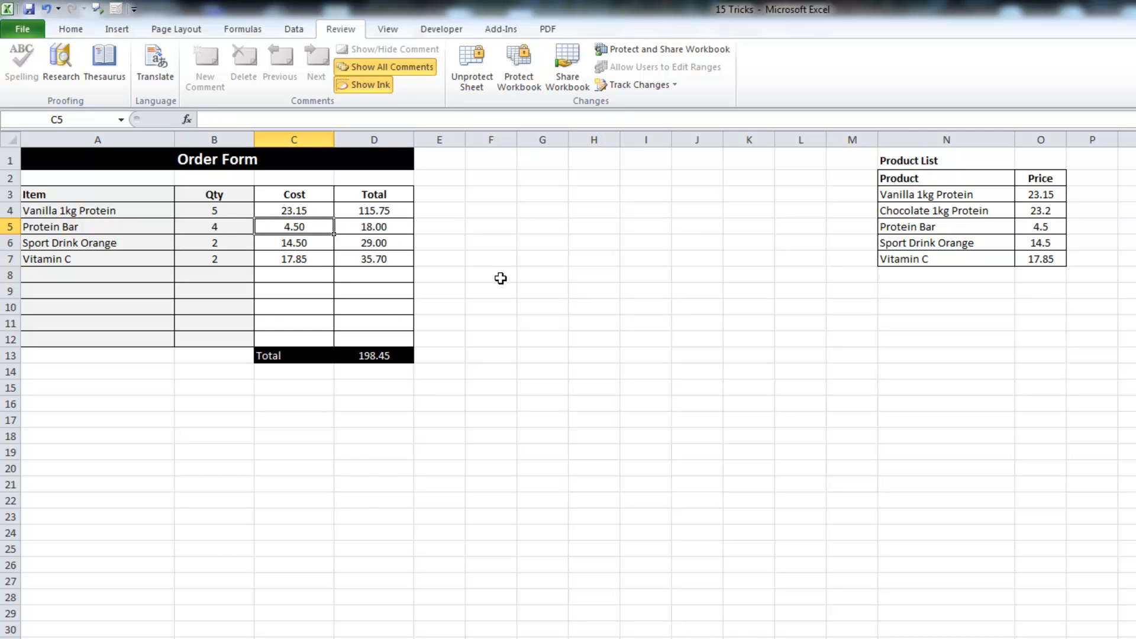
key(Delete)
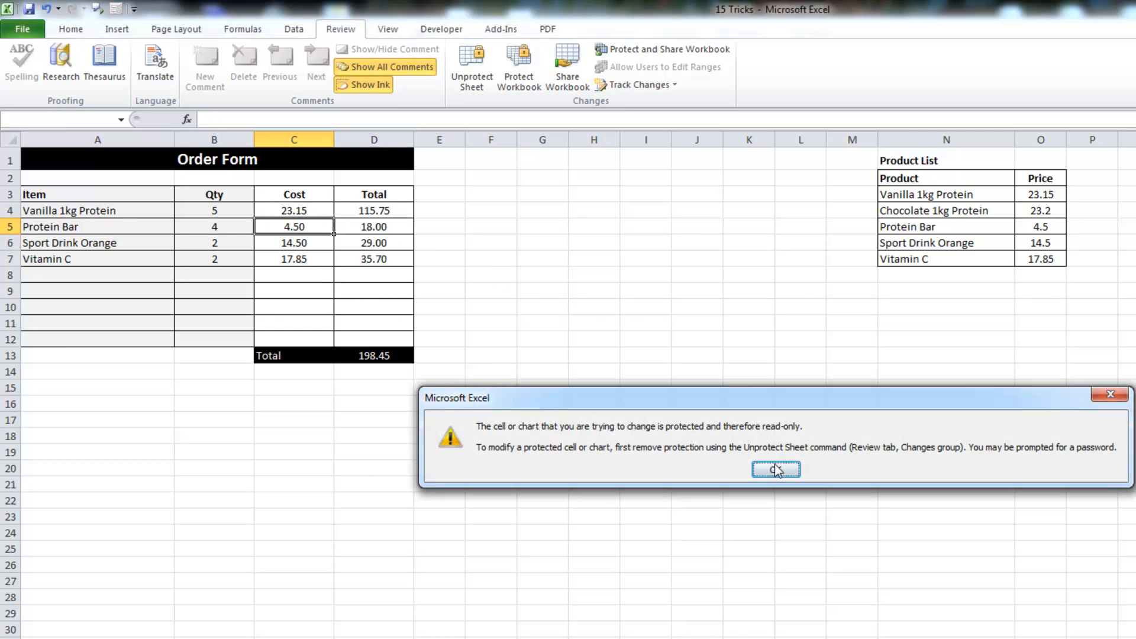
click(775, 470)
click(145, 223)
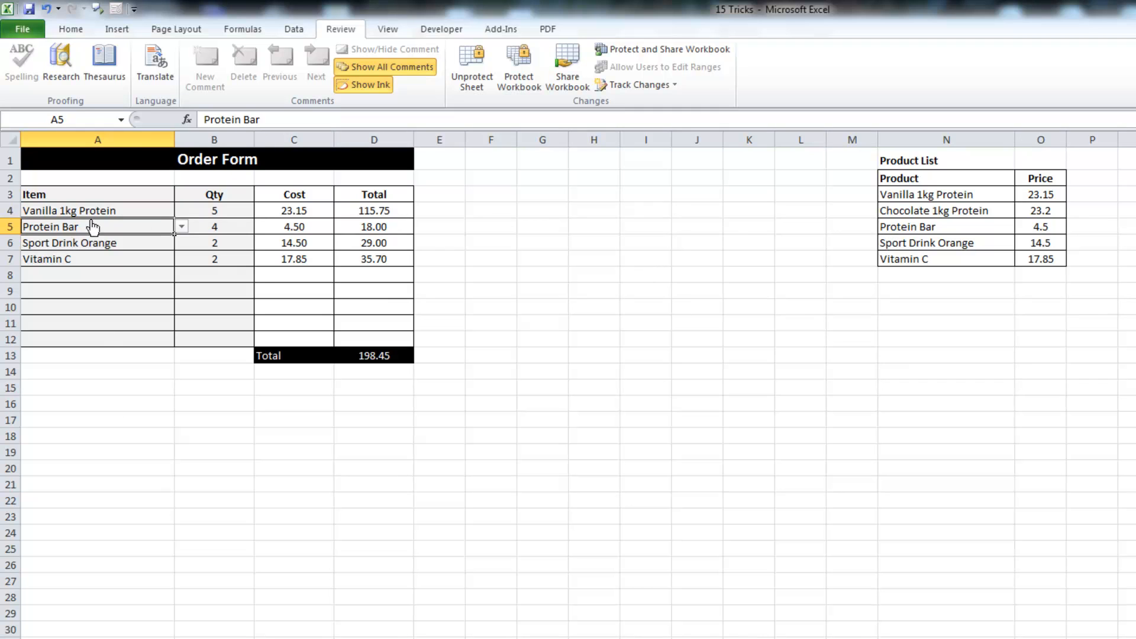
Unprotect and re-protect the sheet with Select locked cells turned off
click(475, 83)
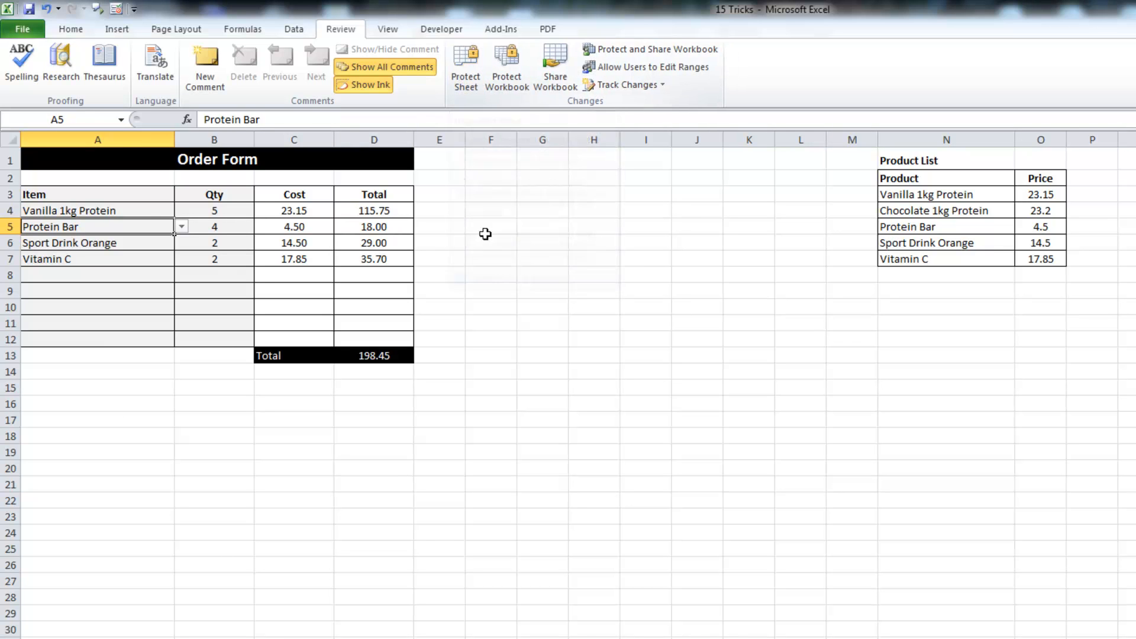
click(471, 81)
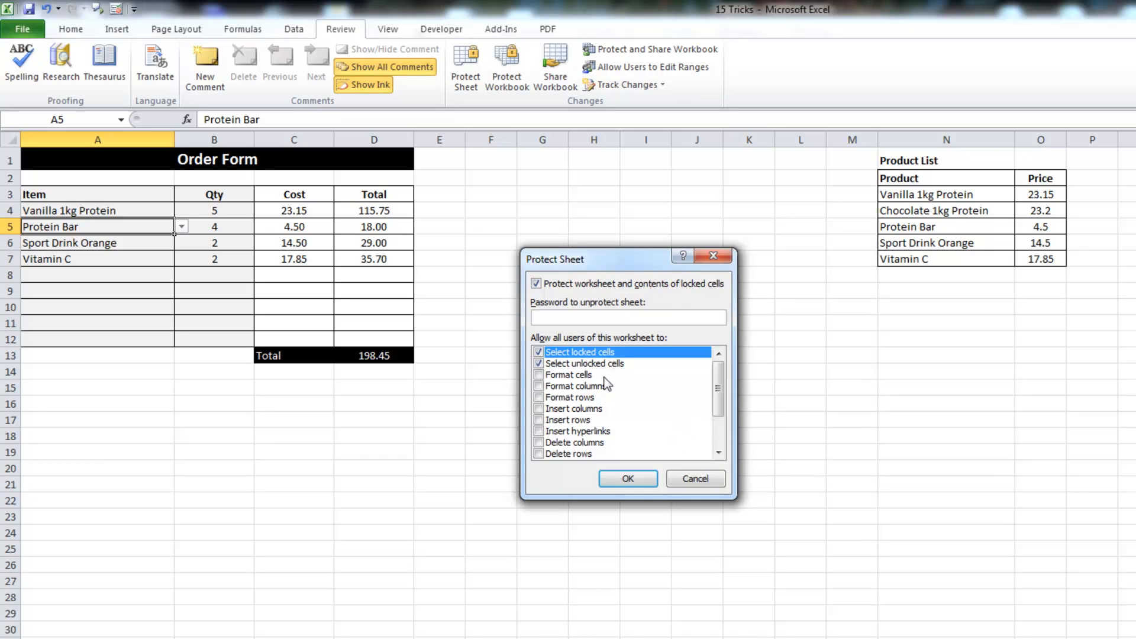
click(539, 353)
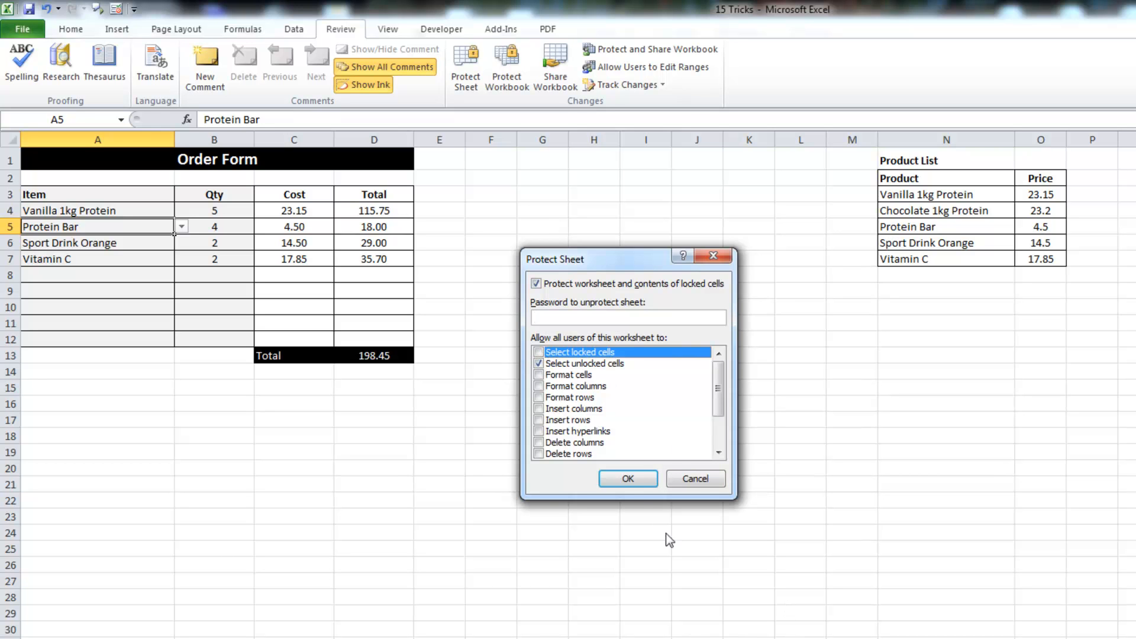
click(628, 479)
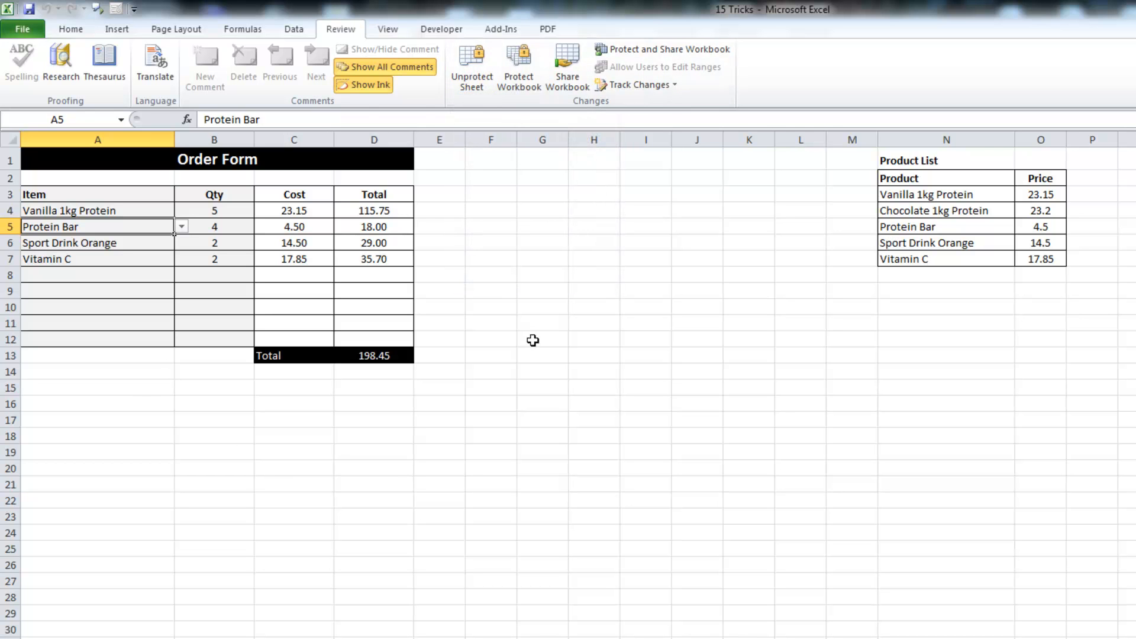
Test that only the unlocked entry cells A5 and B5 can be selected
click(119, 193)
click(108, 224)
click(196, 226)
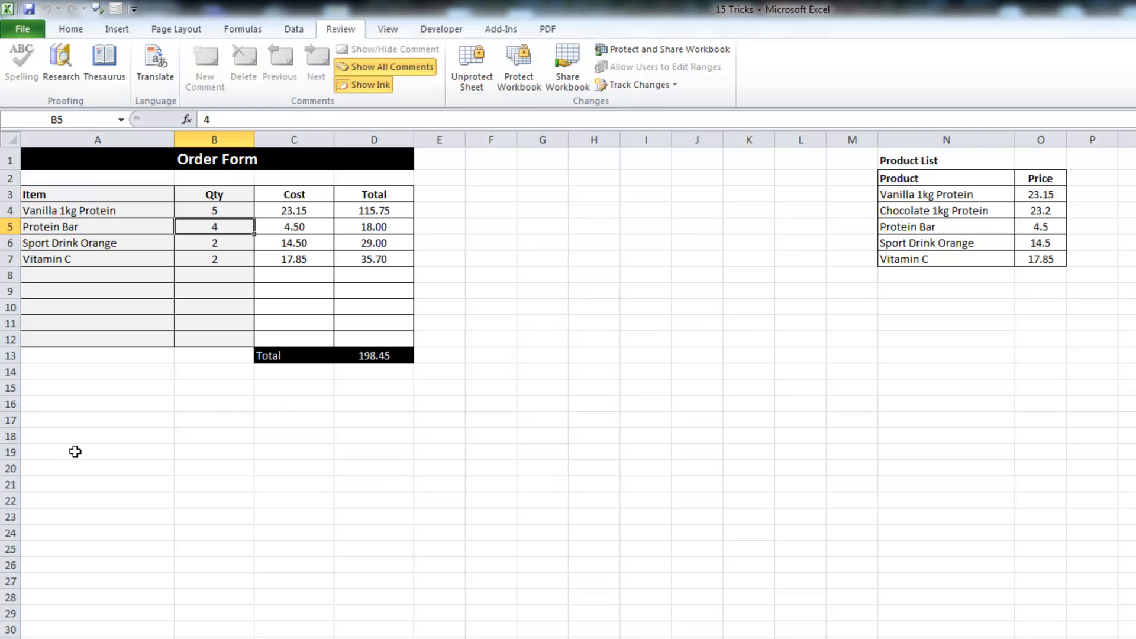
Switch to the Inserting Hyperlinks index sheet, with its eight topics and 'Click Here' entries
click(110, 294)
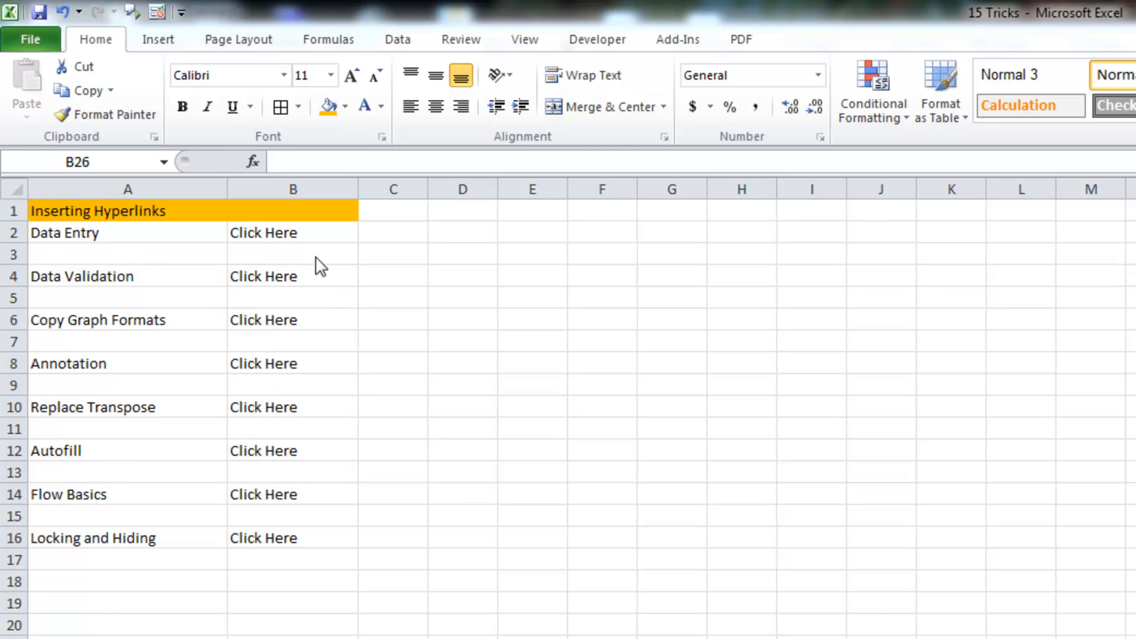
Open the Insert Hyperlink dialog for the 'Click Here' cell B2 beside Data Entry, centred on screen
click(283, 232)
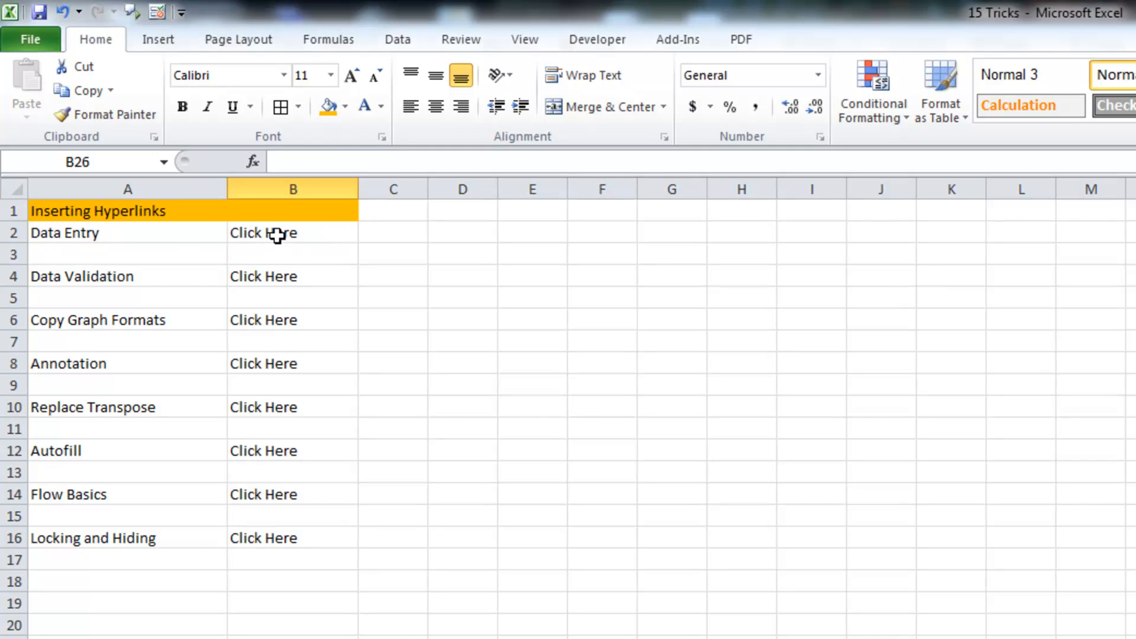
click(297, 231)
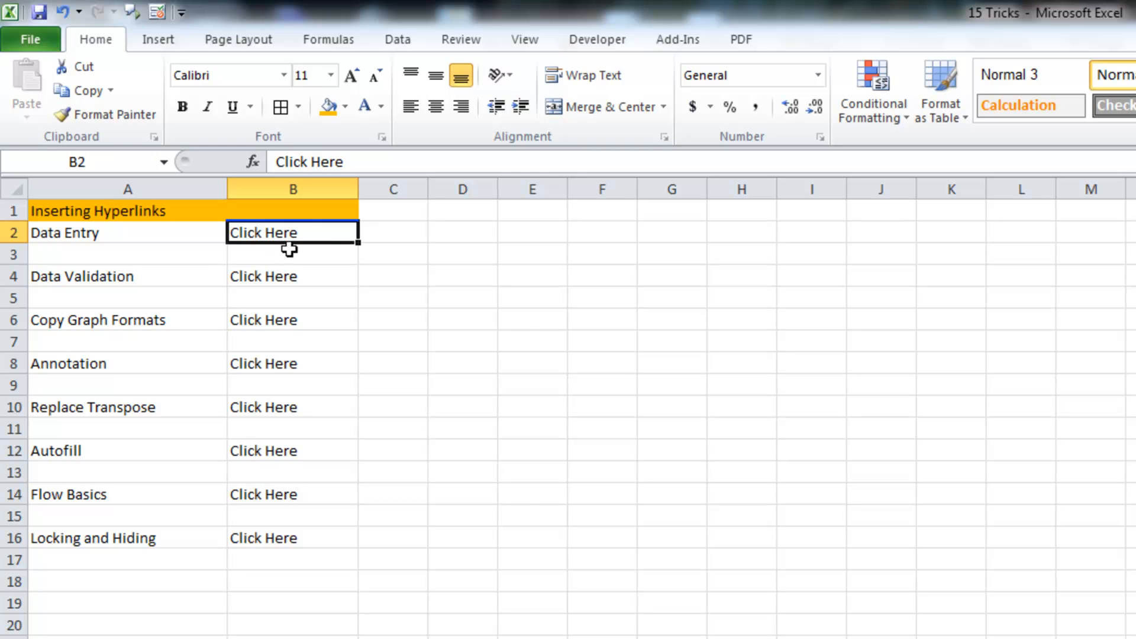
right_click(306, 233)
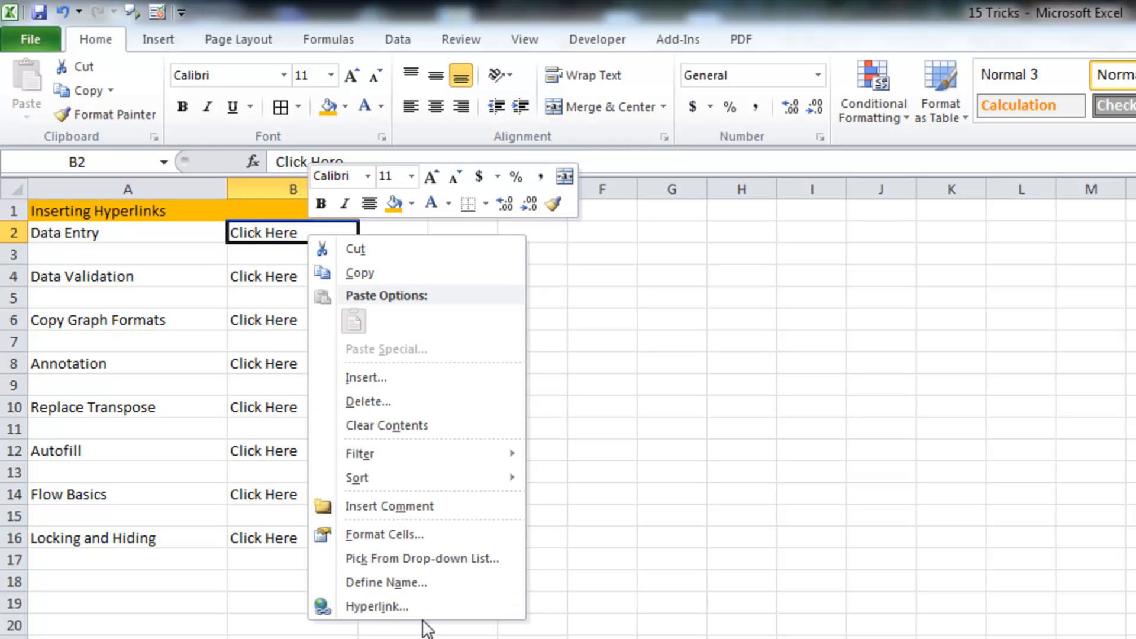
click(424, 612)
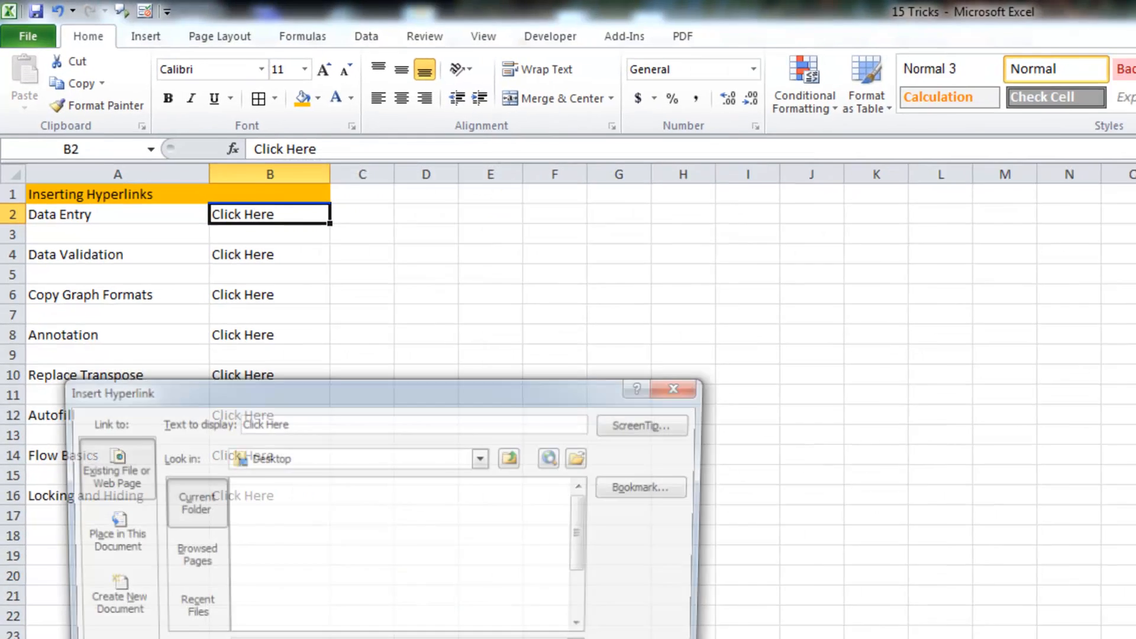
drag(470, 387, 793, 300)
drag(722, 284, 722, 295)
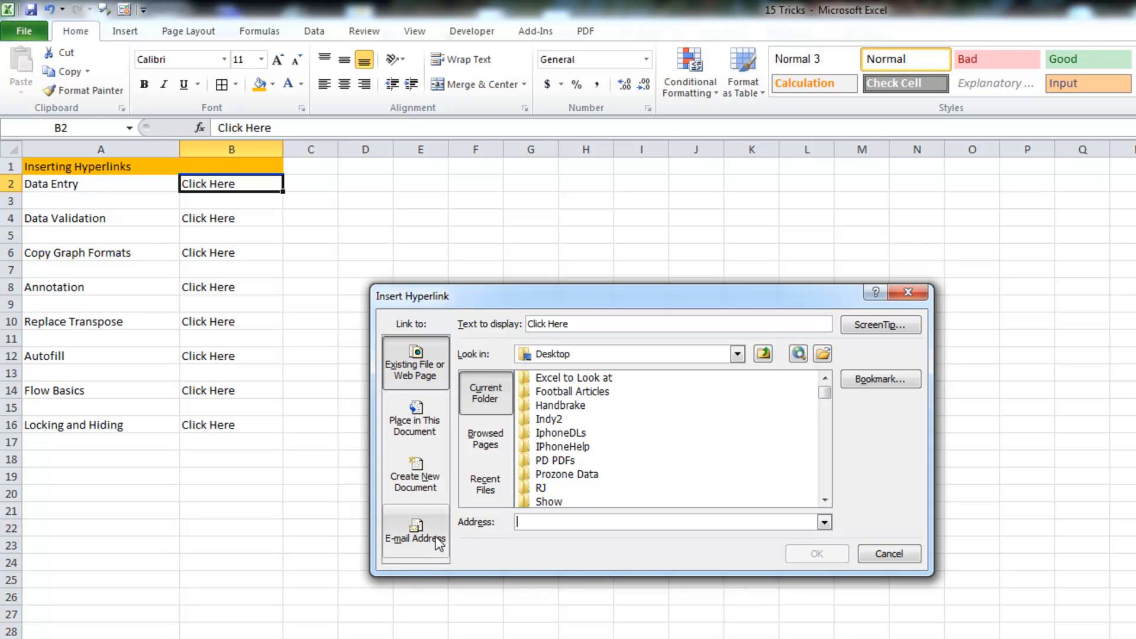
Hyperlink B2 to the Data Entry sheet using Place in This Document
click(427, 423)
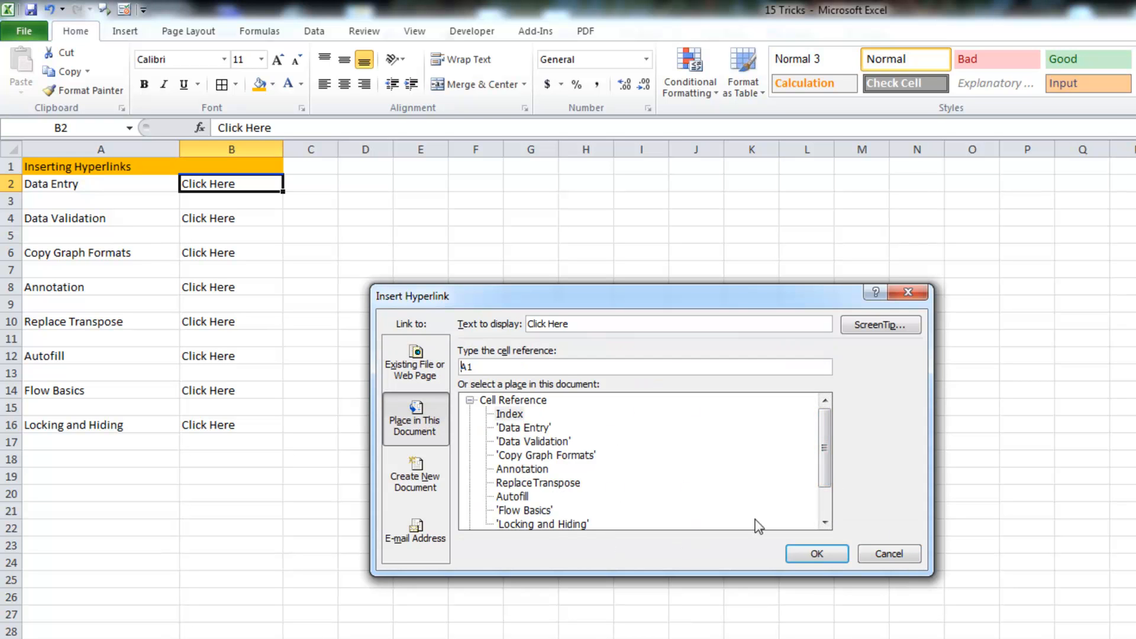
click(825, 523)
click(824, 522)
click(824, 523)
scroll(640, 461, up, 1)
click(522, 429)
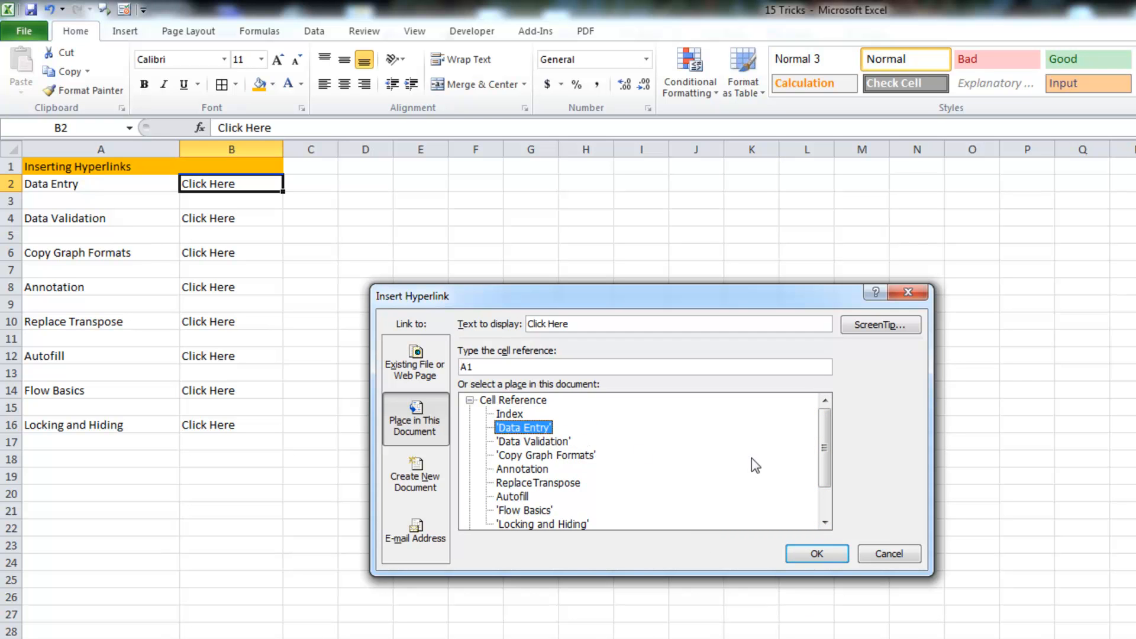
click(517, 366)
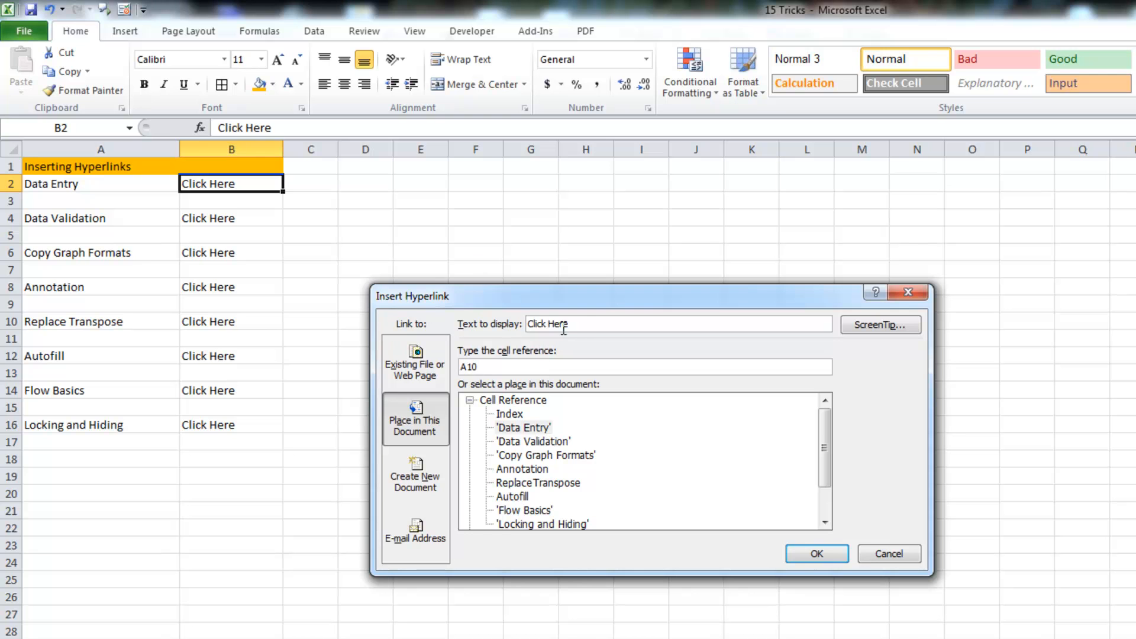
click(815, 554)
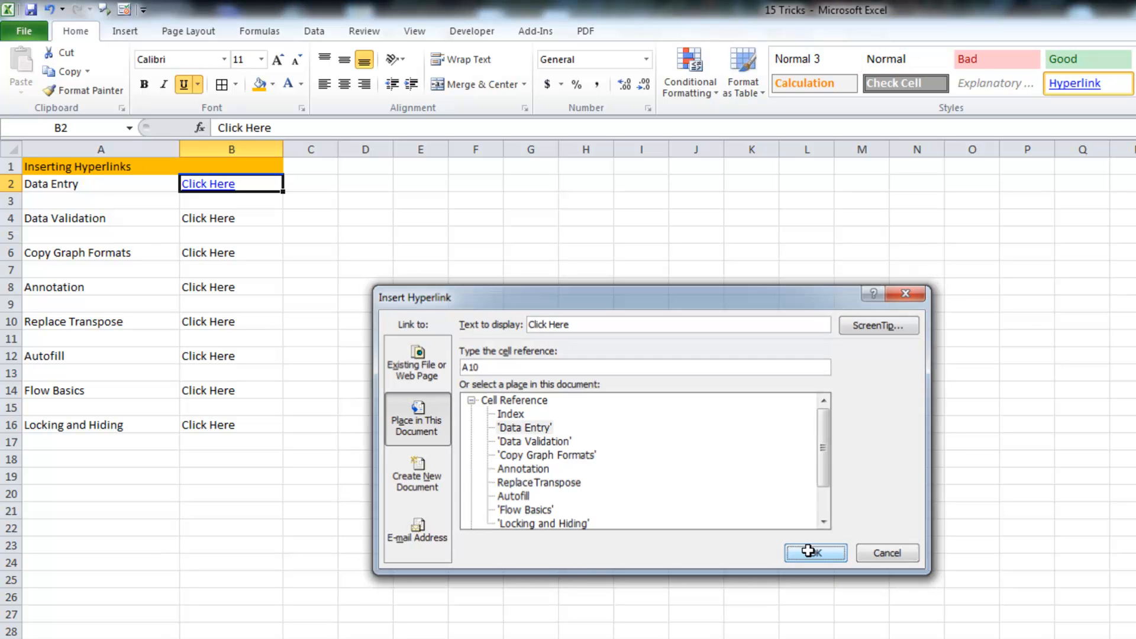
Hyperlink the 'Click Here' cell B4 to the Data Validation sheet
click(255, 638)
right_click(235, 217)
click(327, 510)
click(228, 513)
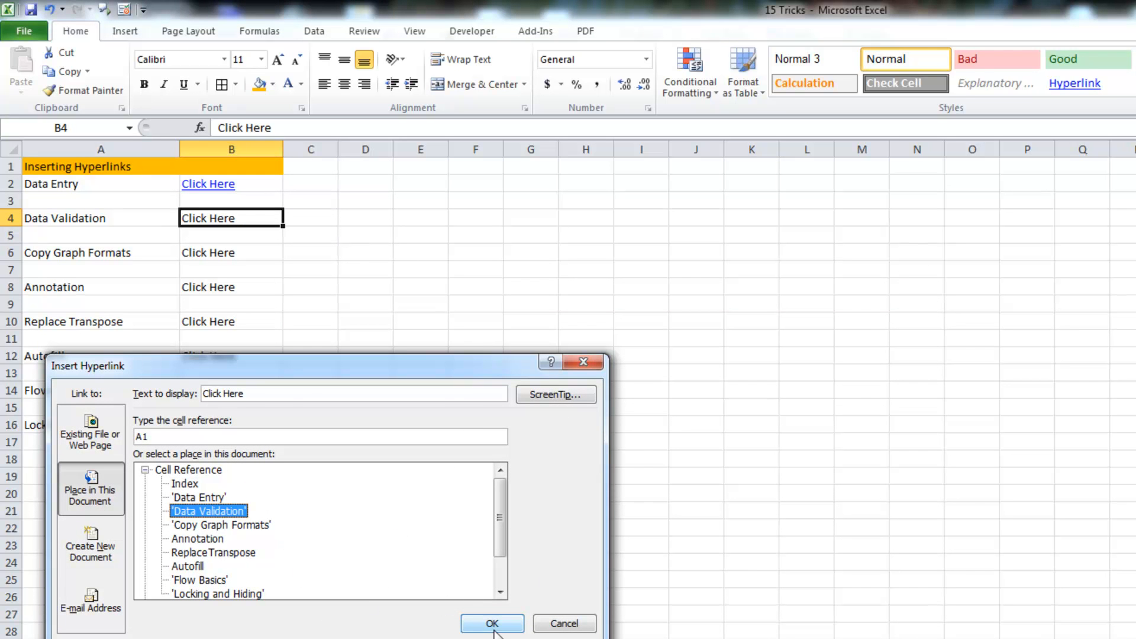
click(161, 438)
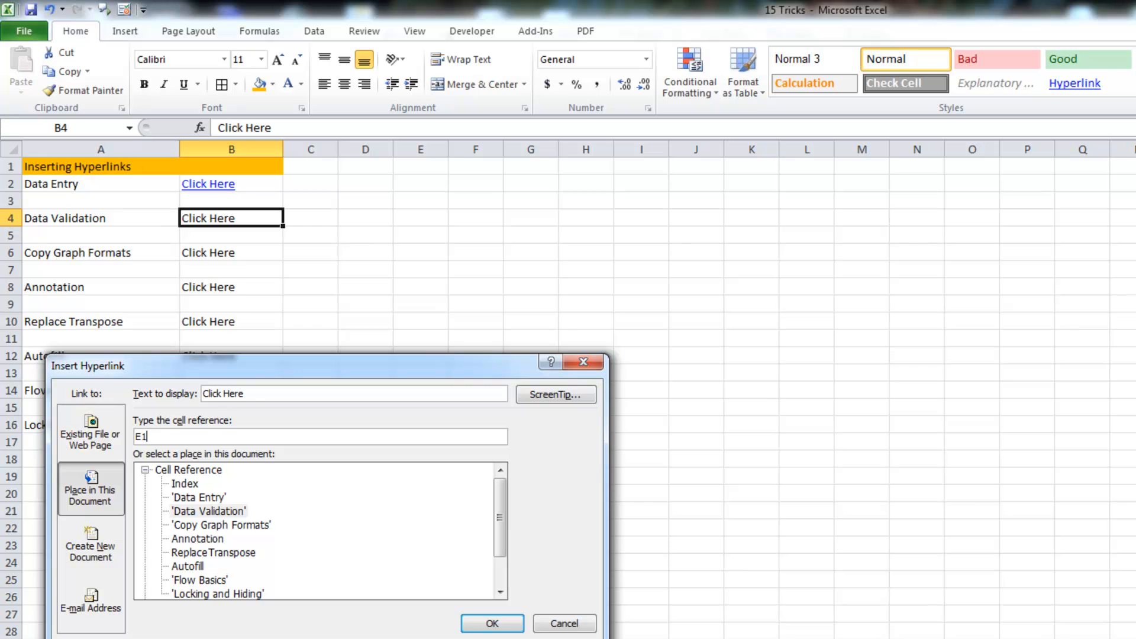
click(500, 624)
Test the Data Entry and Data Validation links, ending on the Data Validation sheet
click(713, 545)
click(223, 187)
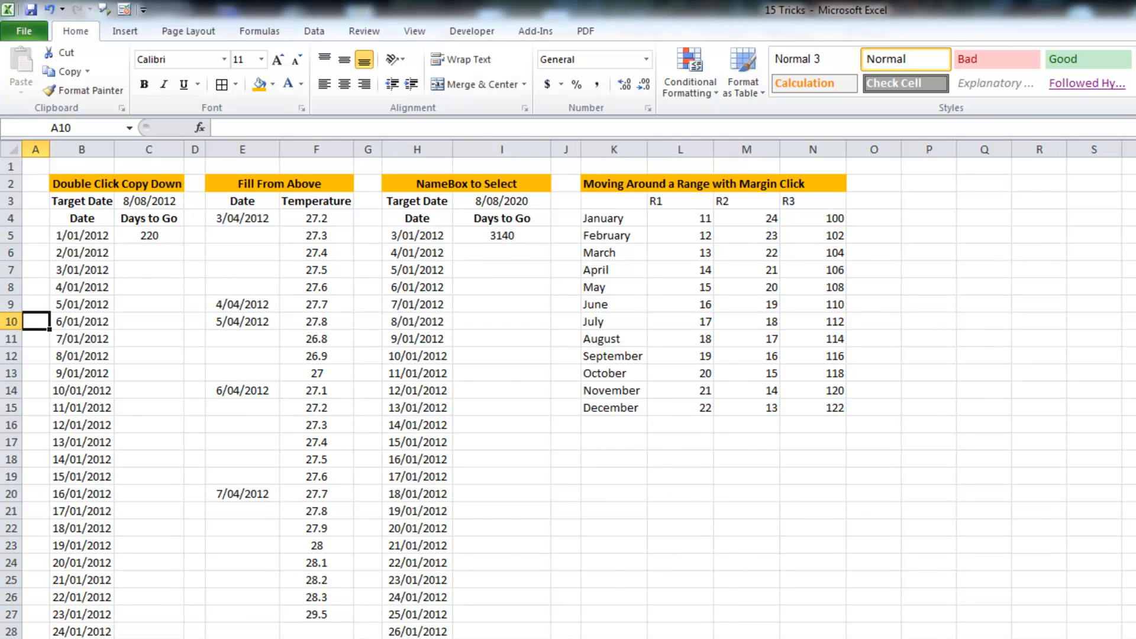
click(361, 638)
click(187, 224)
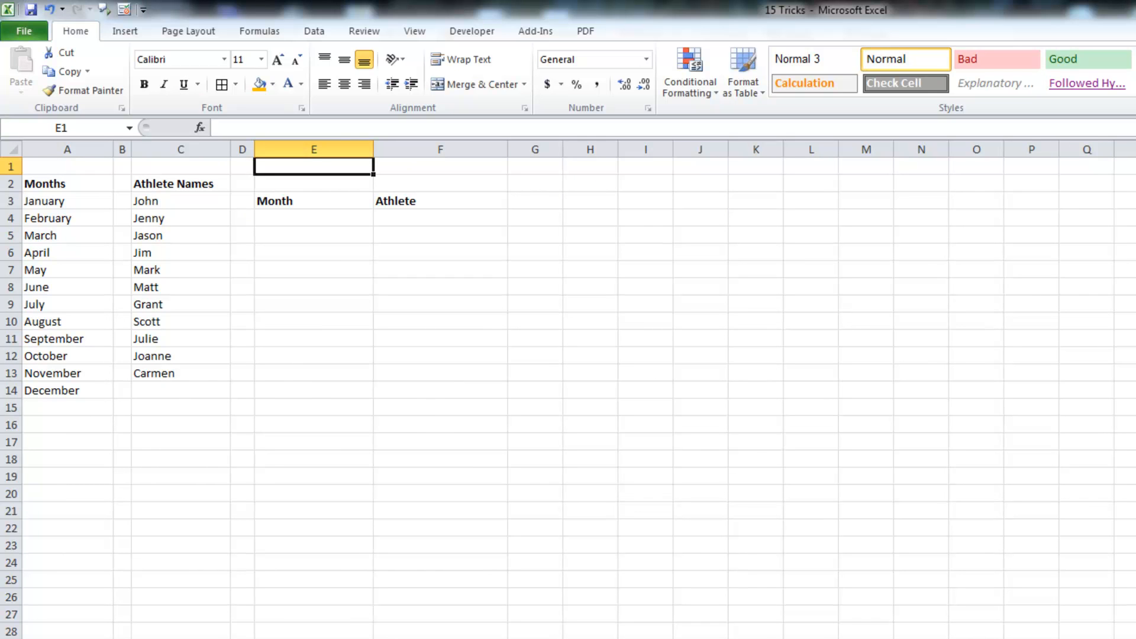
Enter 'Back to Index' in F1 and hyperlink it to the Index sheet
click(451, 166)
text(Ba)
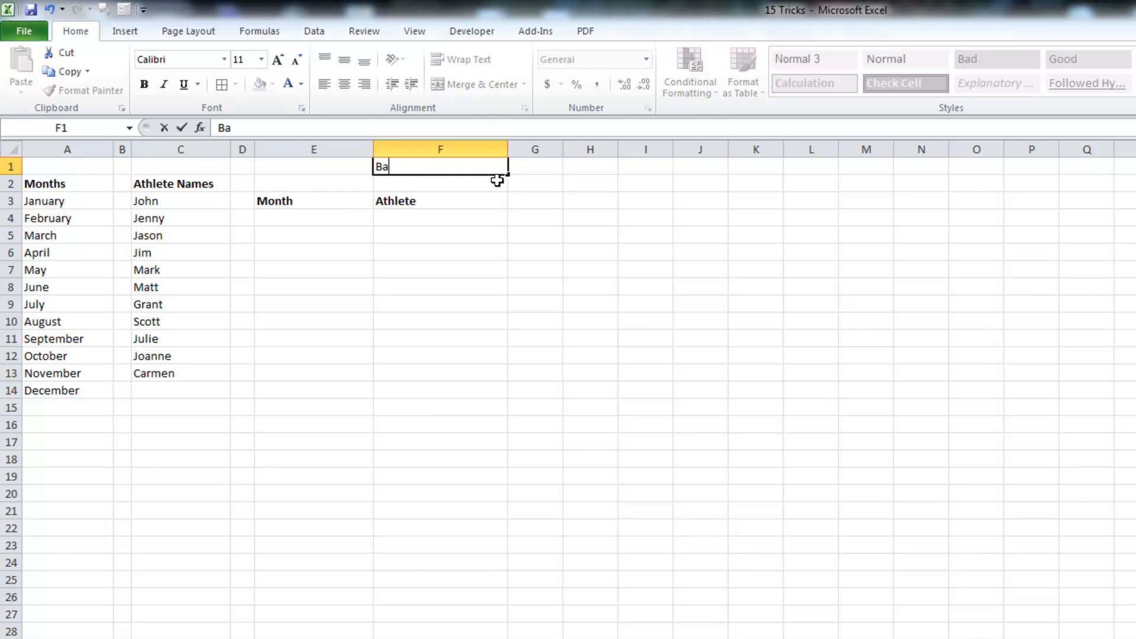
text(ck to Index)
key(Return)
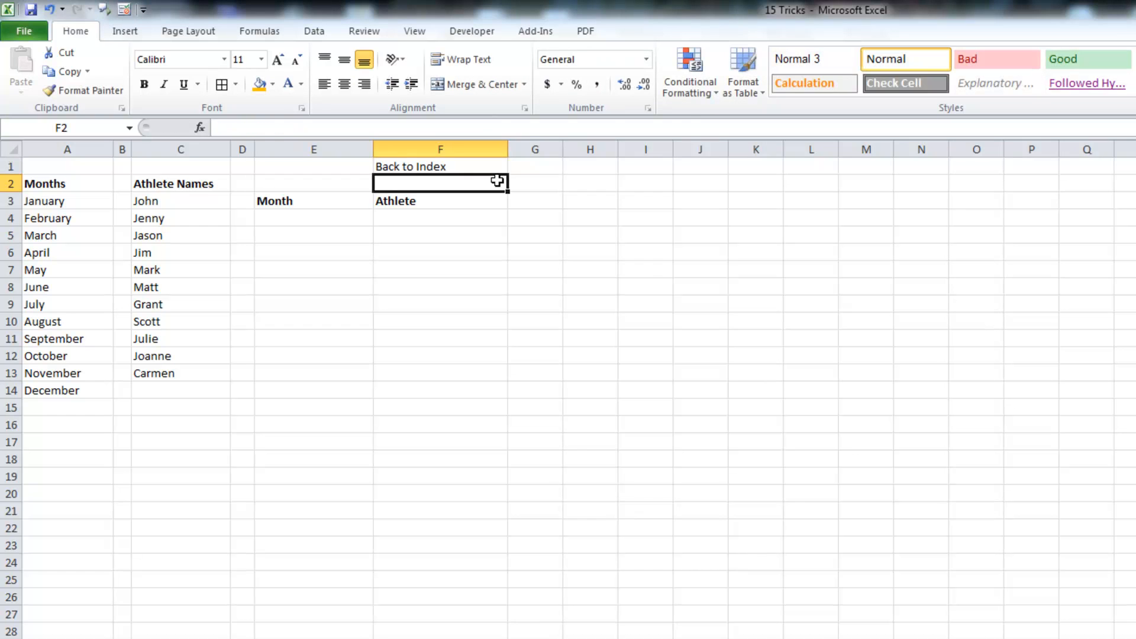
right_click(476, 168)
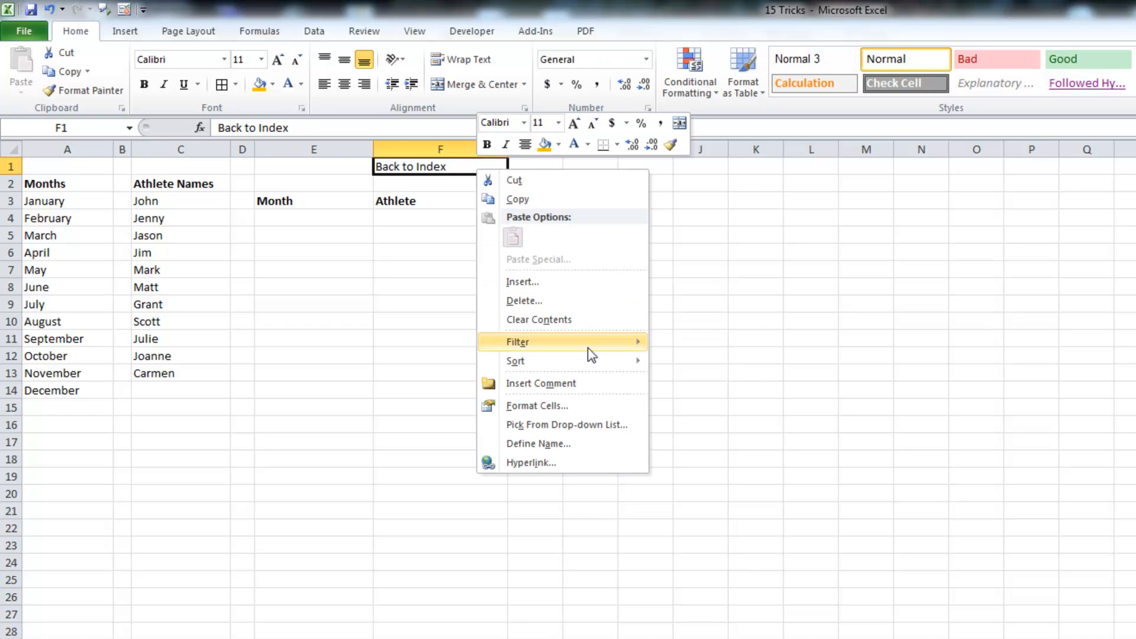
click(587, 464)
click(448, 438)
click(743, 575)
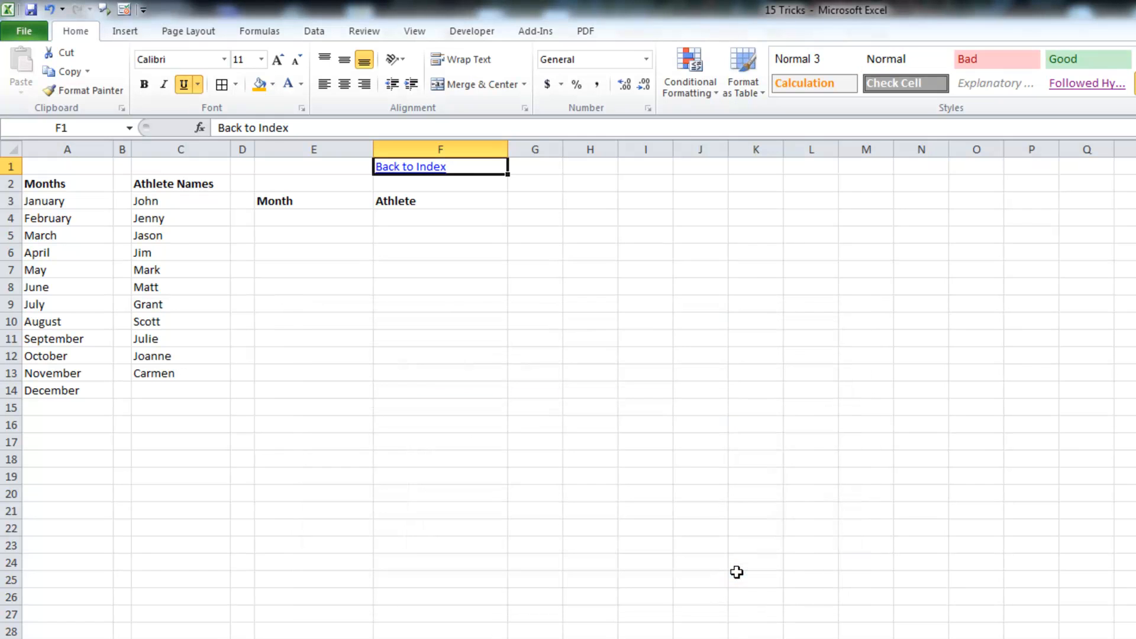
Test the Data Validation link and the Back to Index link, returning to the index
click(177, 637)
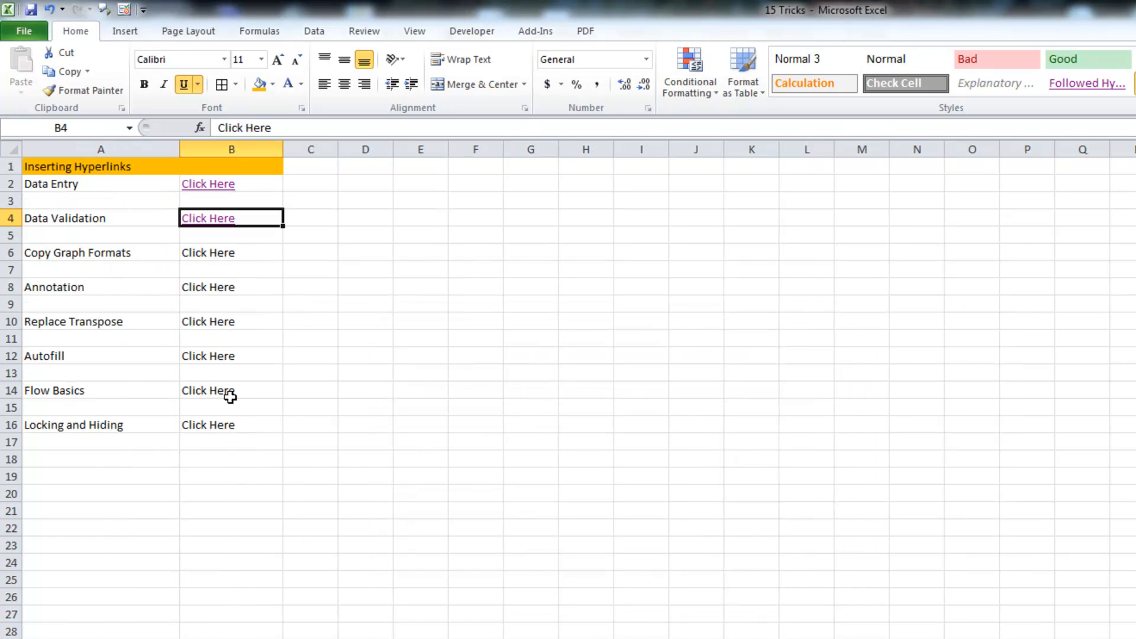
click(206, 219)
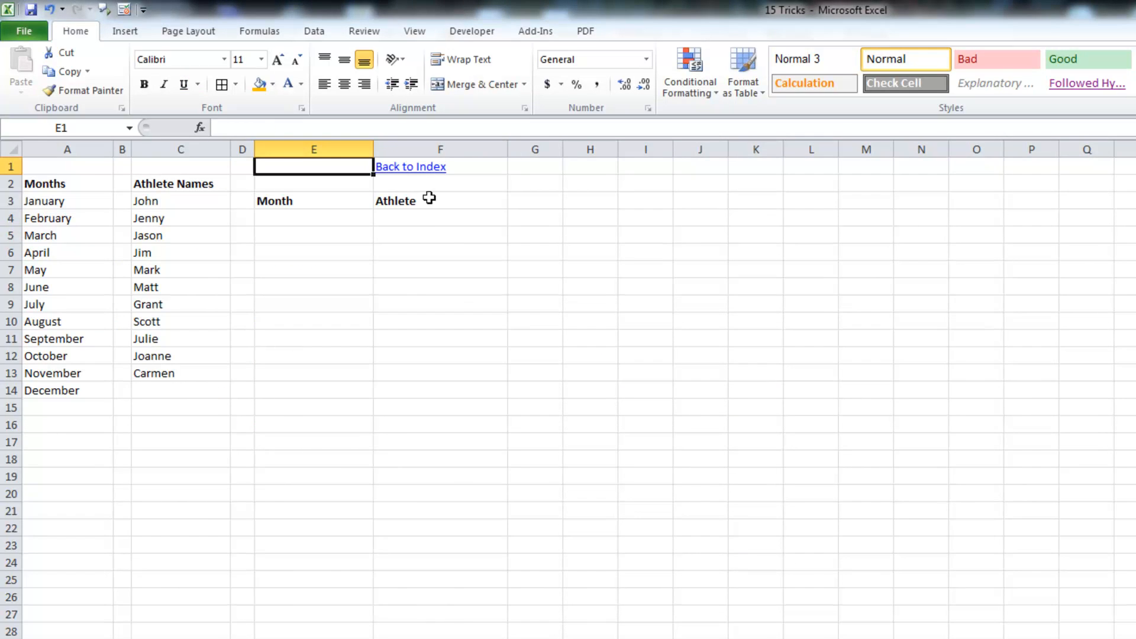
click(409, 169)
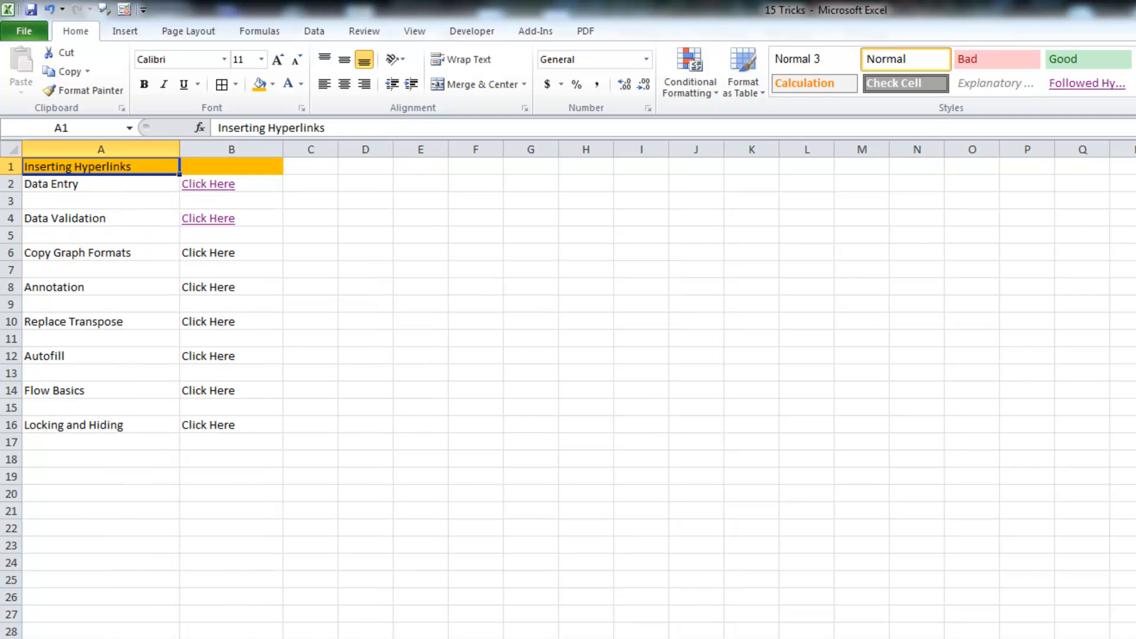
click(261, 220)
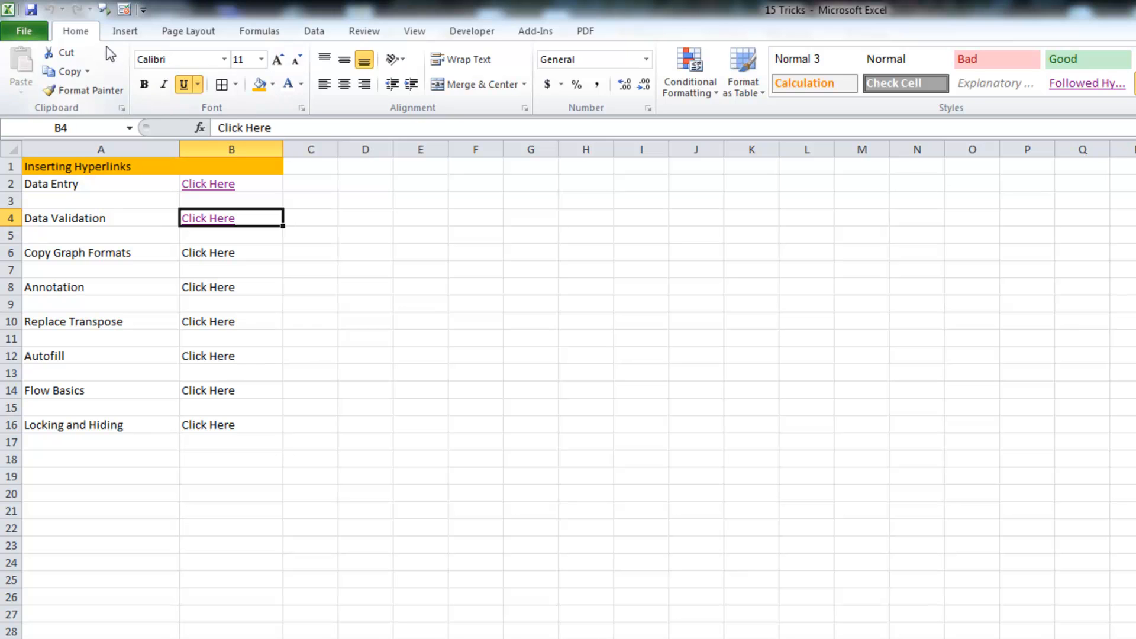
Draw a rectangle shape over roughly D6 to H9 on the index sheet
click(123, 32)
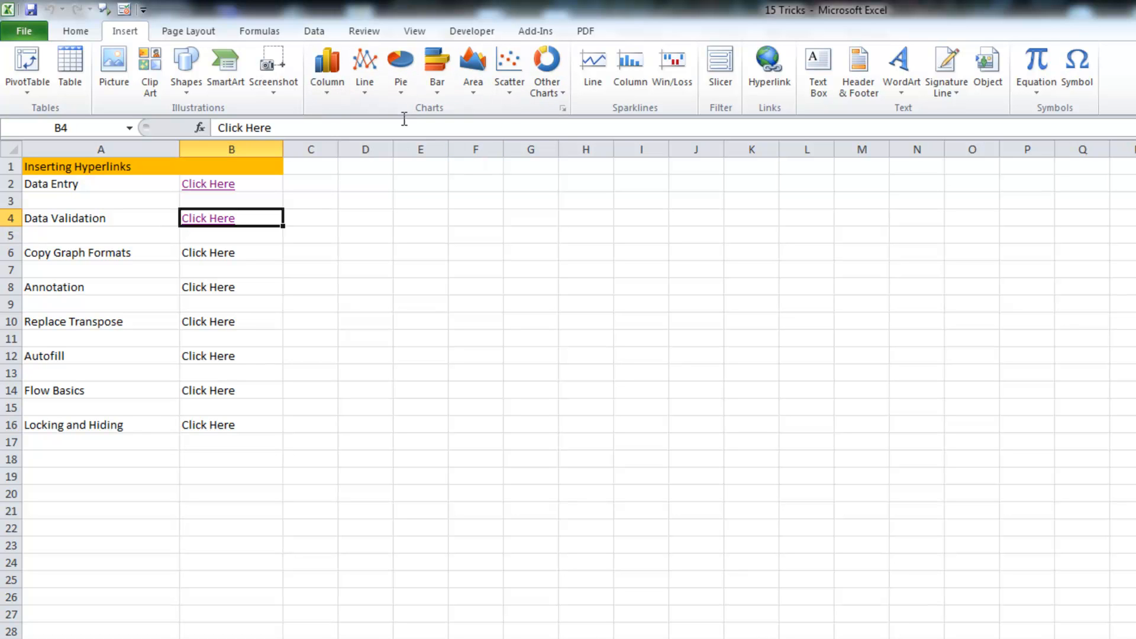
click(184, 85)
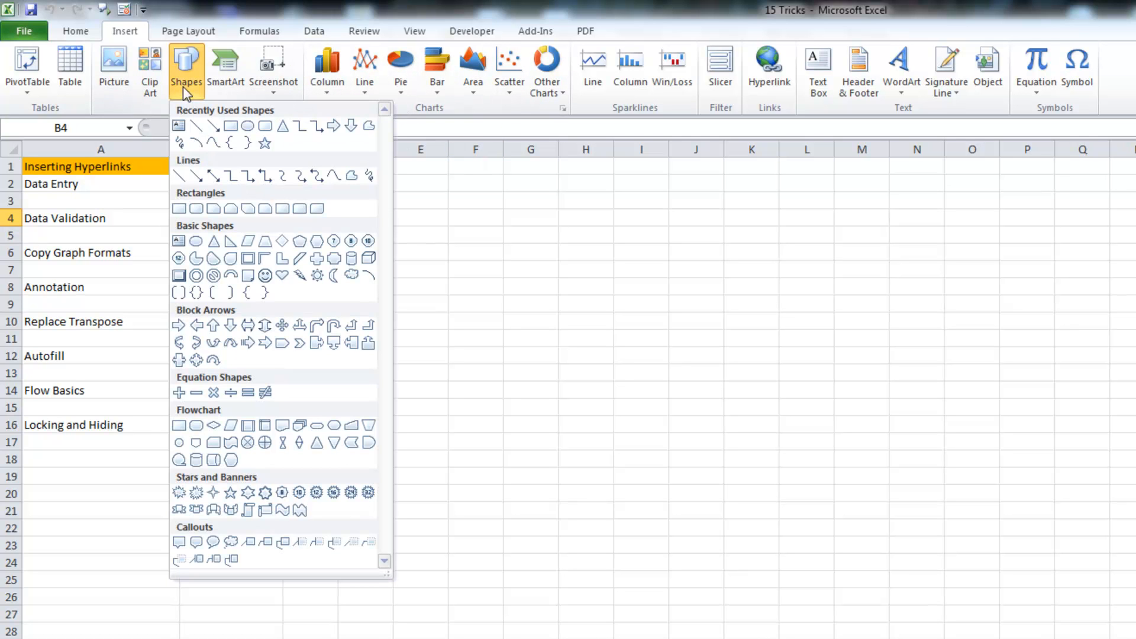
click(232, 126)
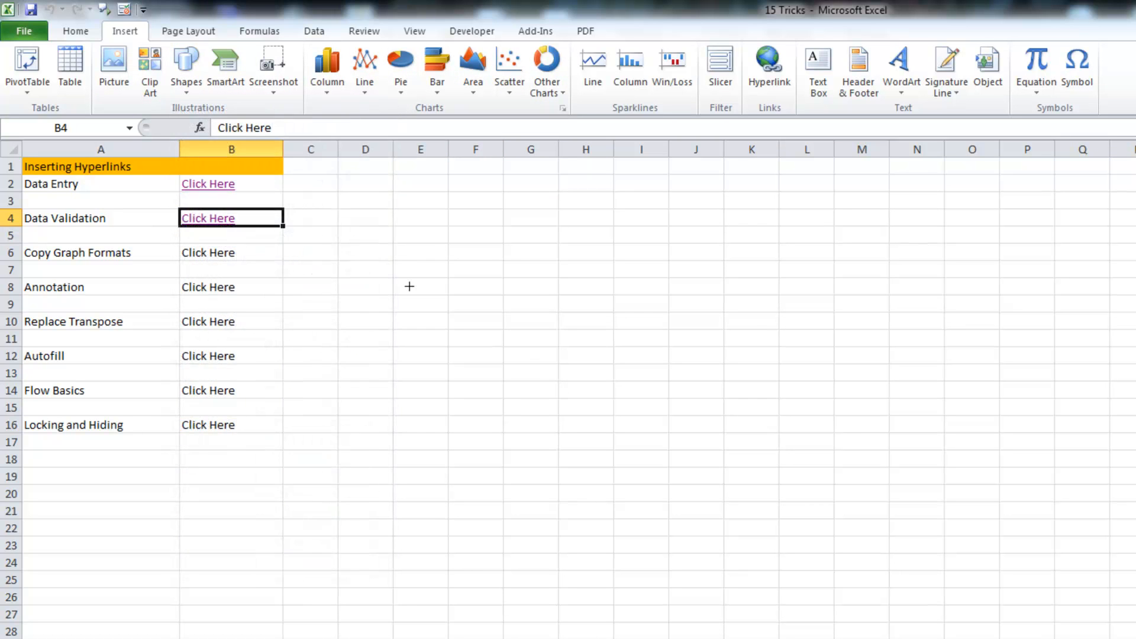
mouse_move(345, 245)
mouse_down()
mouse_move(485, 322)
mouse_move(592, 309)
mouse_up()
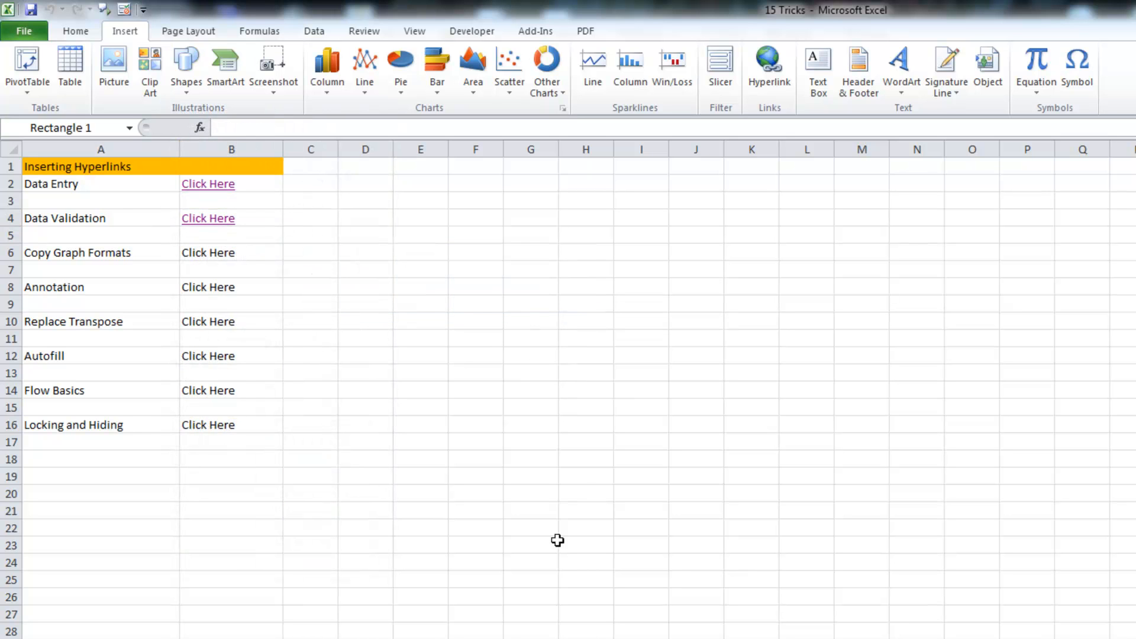
click(498, 408)
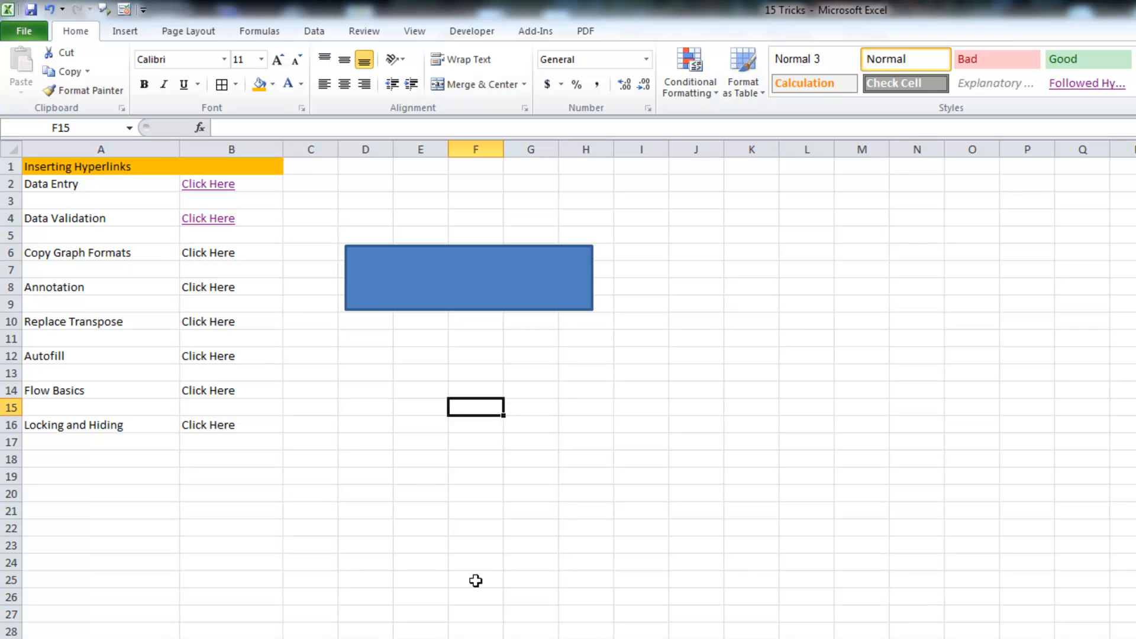
Hyperlink the rectangle to the Annotation sheet and test that it jumps there
click(453, 283)
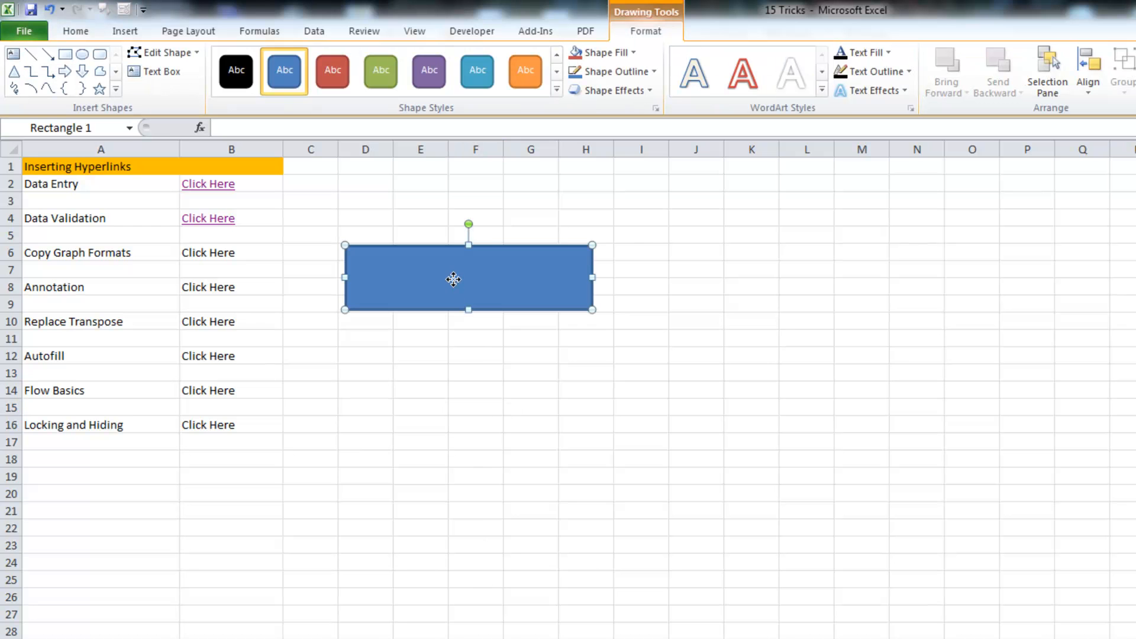
right_click(454, 279)
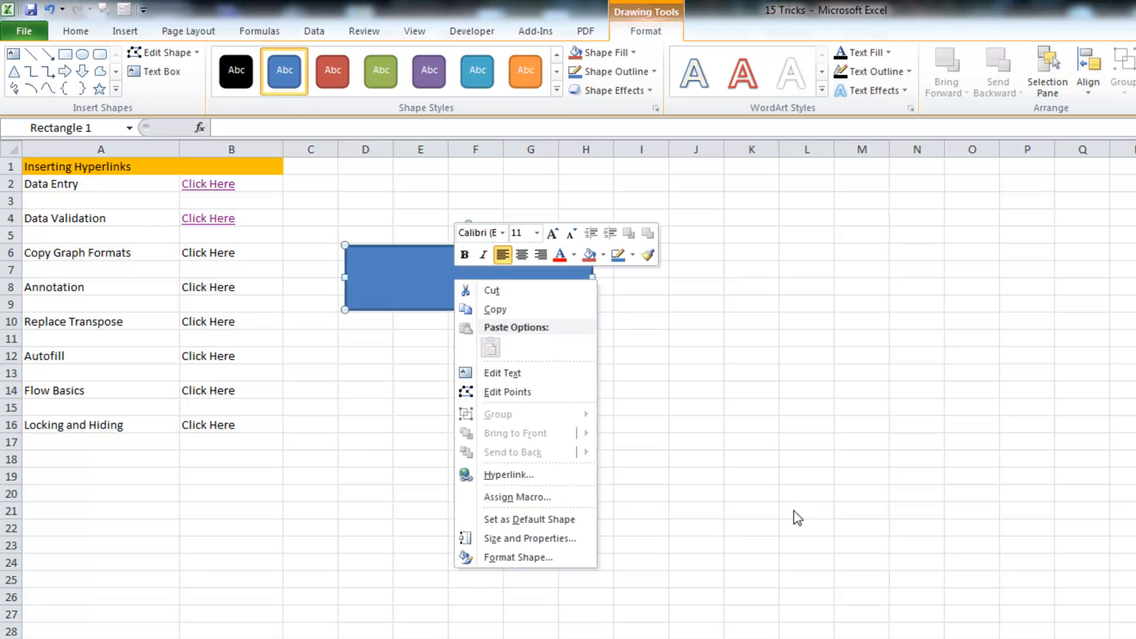
click(545, 475)
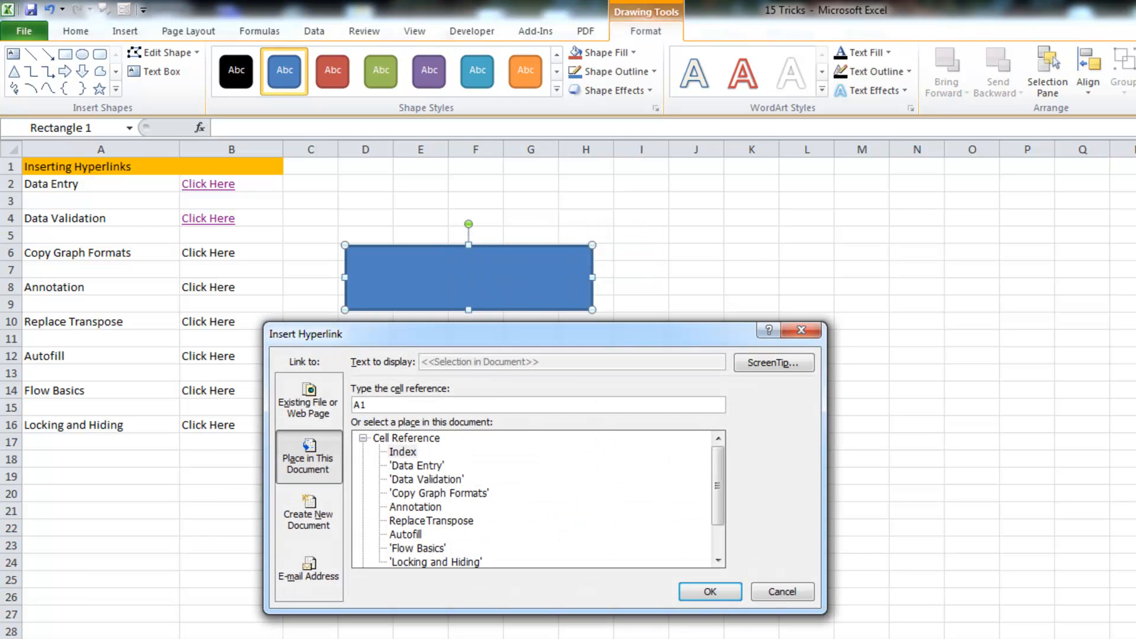
click(417, 508)
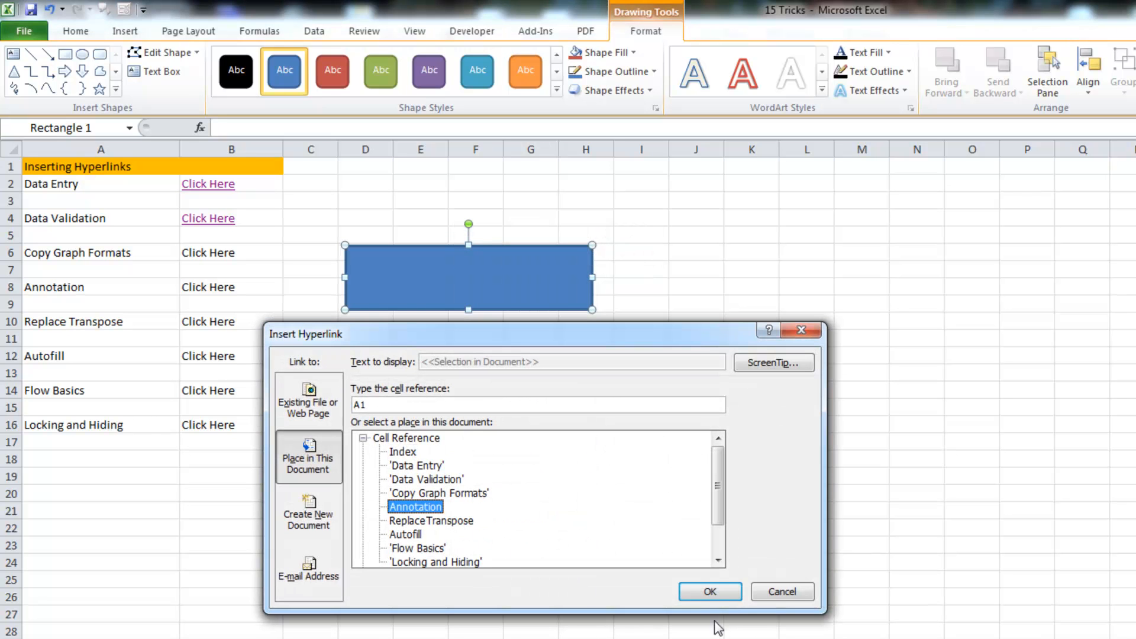
click(710, 592)
key(Escape)
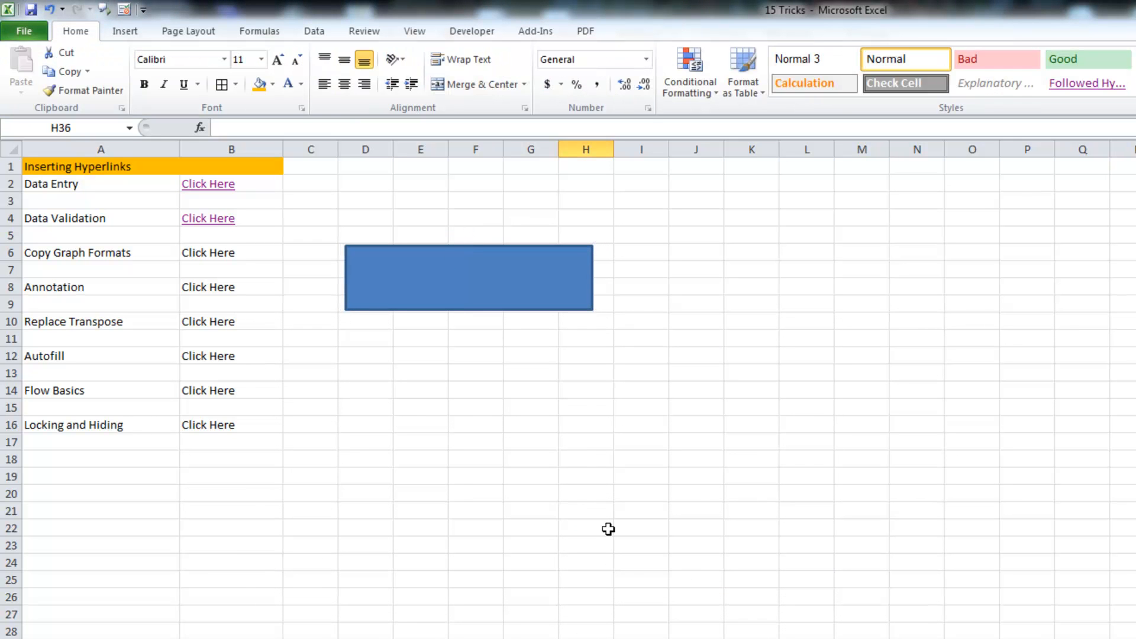
click(466, 282)
Add an e-mail hyperlink in D12 with the recipient's address and subject 'Hello from Excel'
click(368, 355)
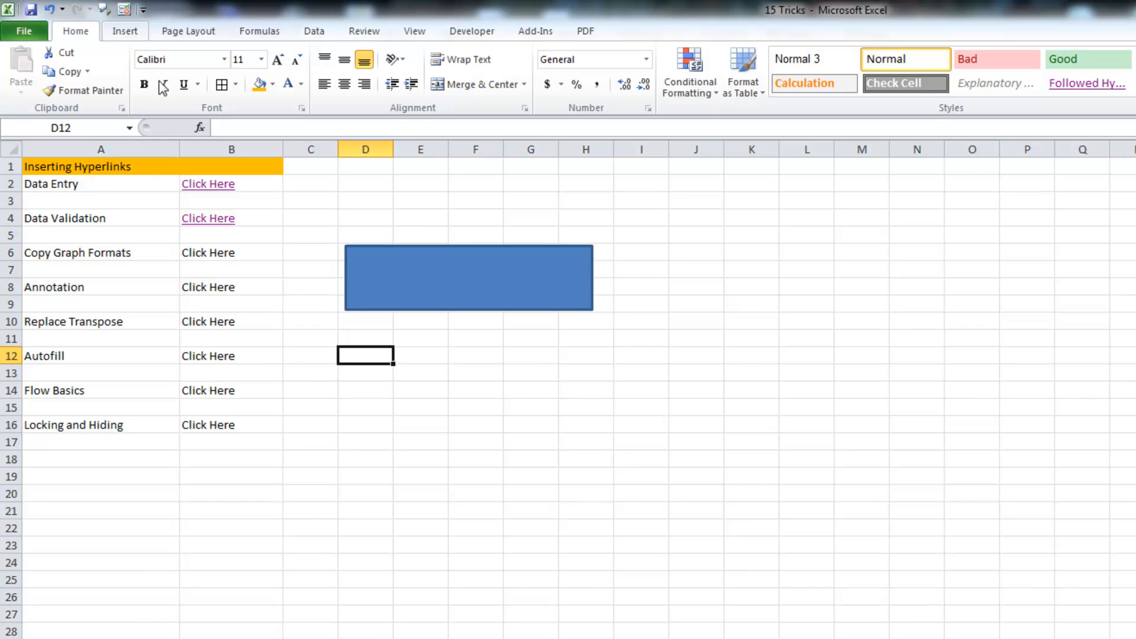
right_click(365, 357)
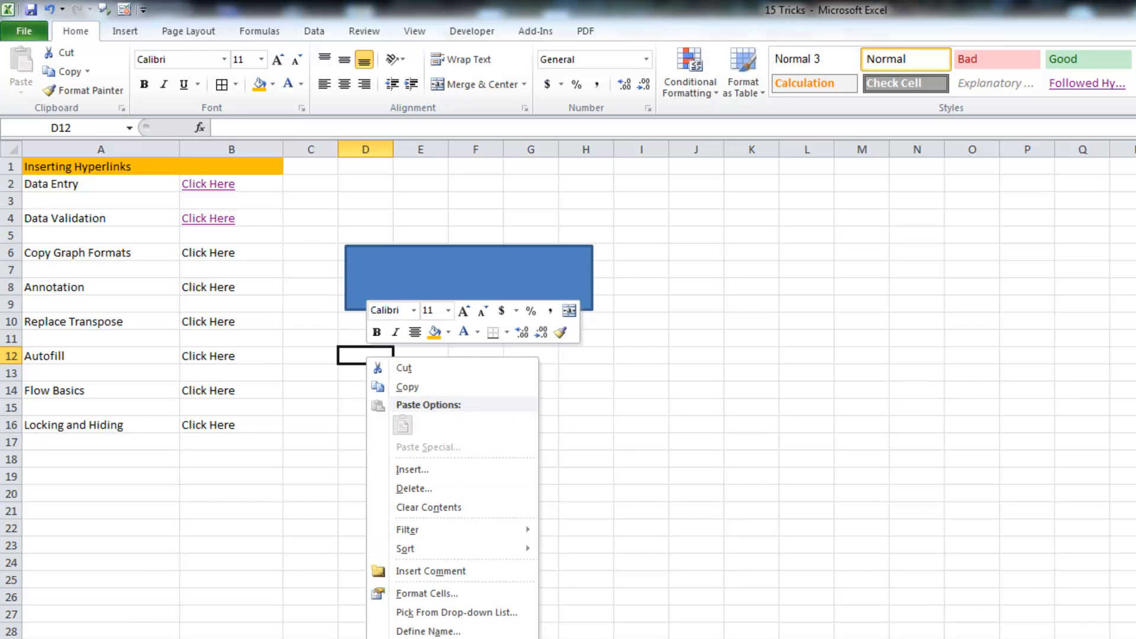
click(423, 638)
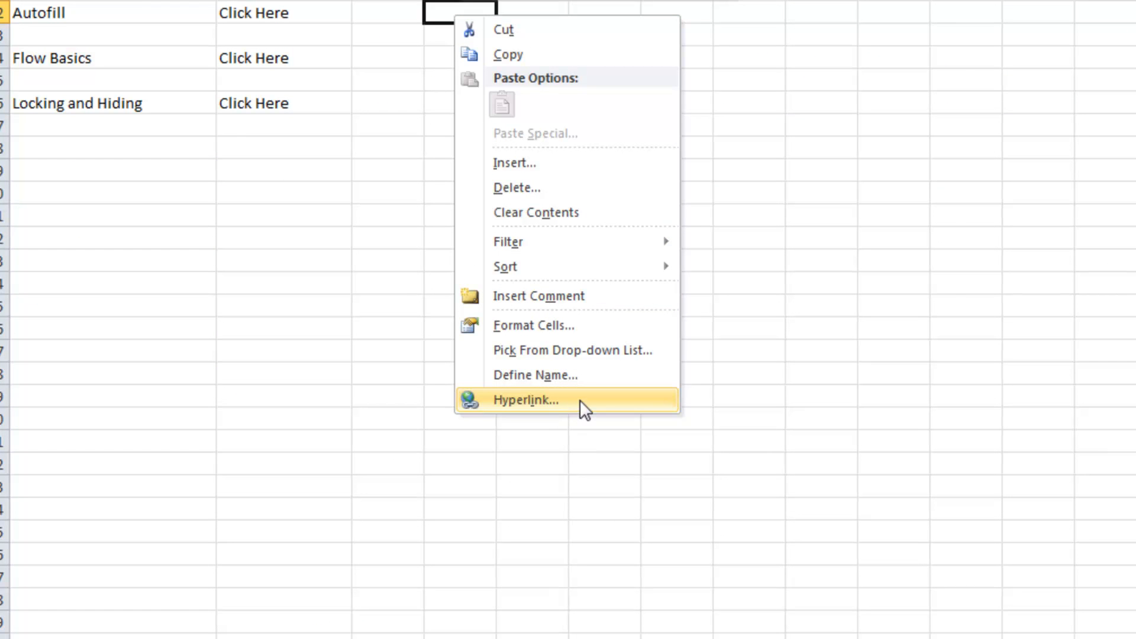
click(580, 400)
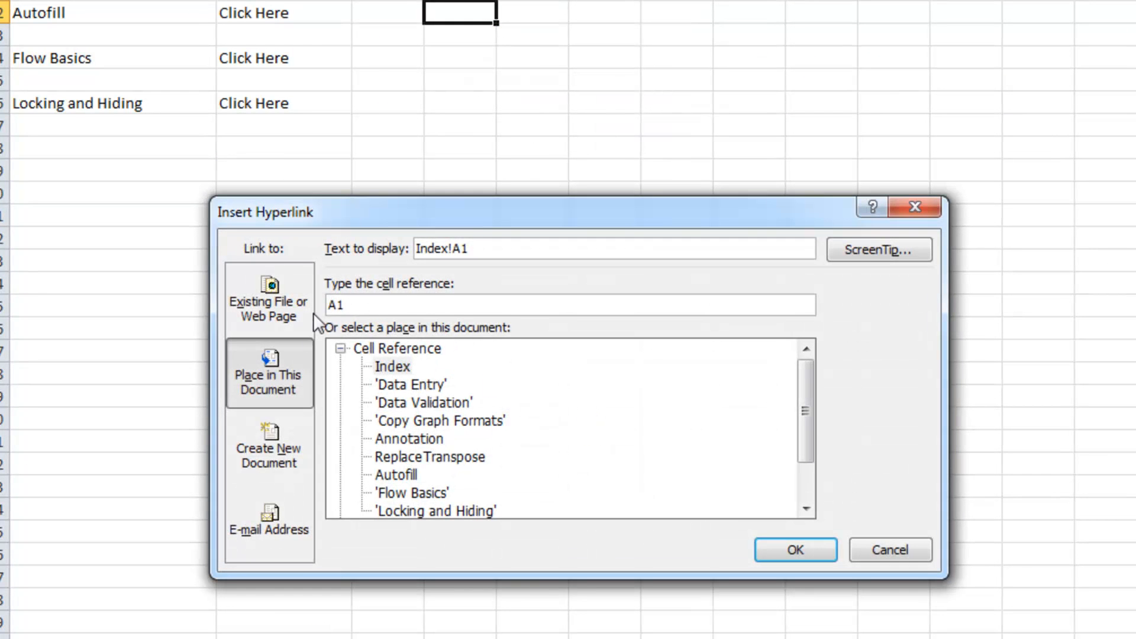
click(267, 513)
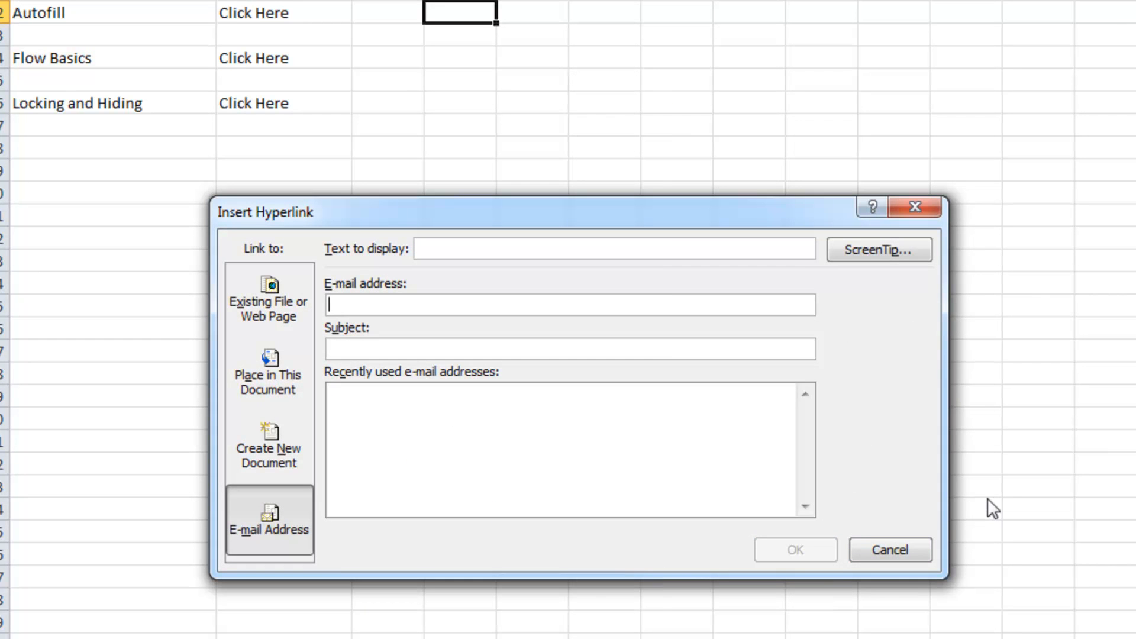
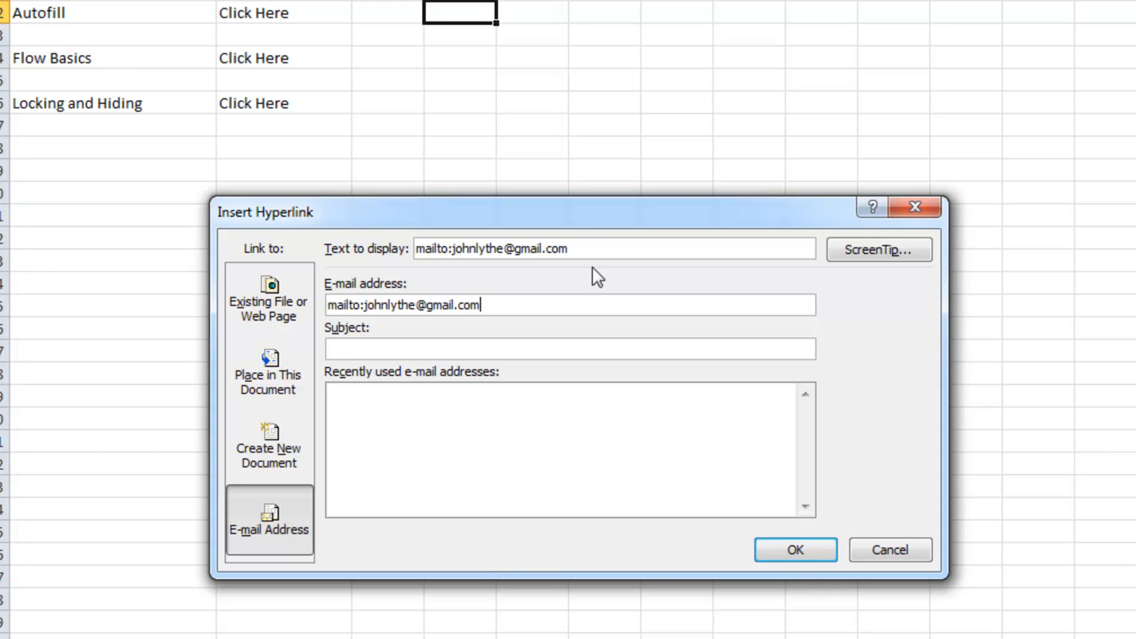
click(379, 349)
text(Hello from Excel)
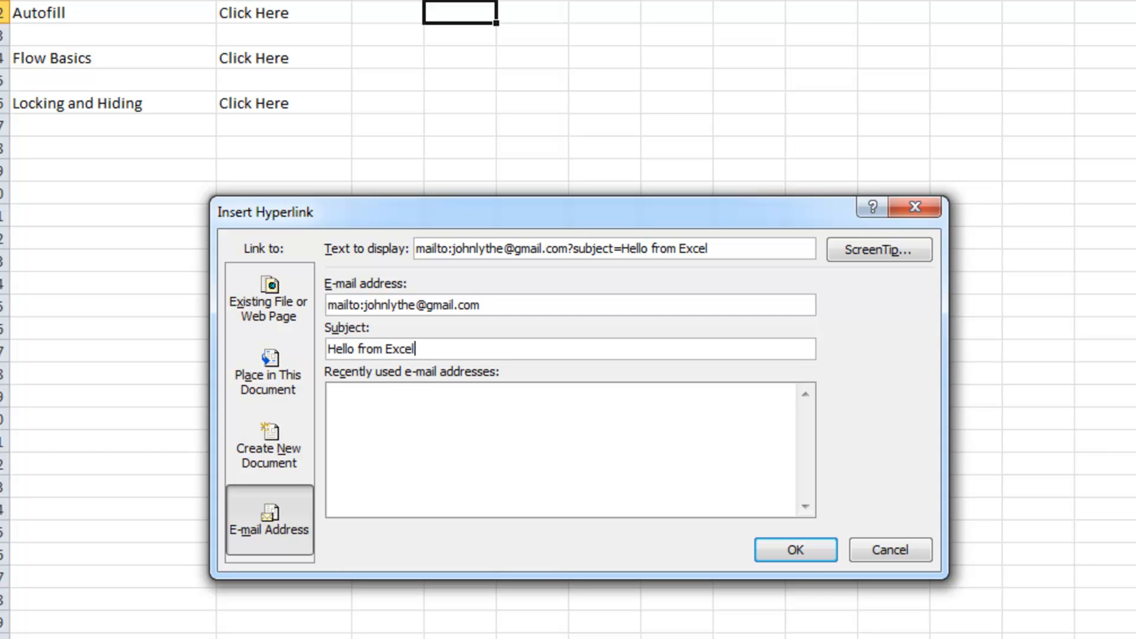
key(Tab)
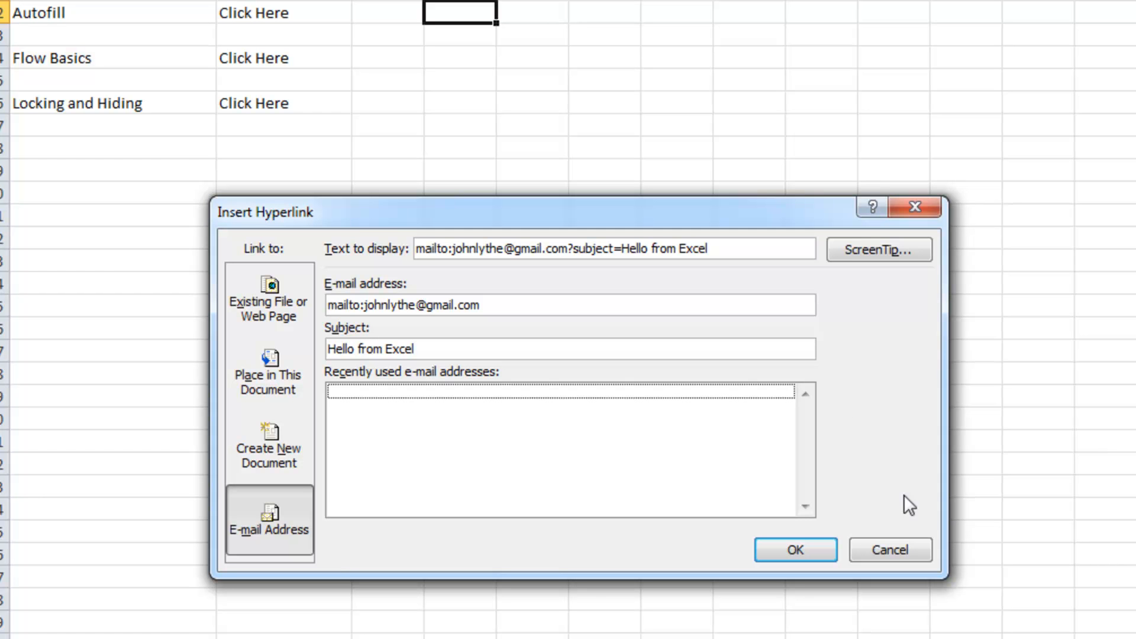
click(799, 541)
Test the e-mail link, then close the new message without saving
click(510, 310)
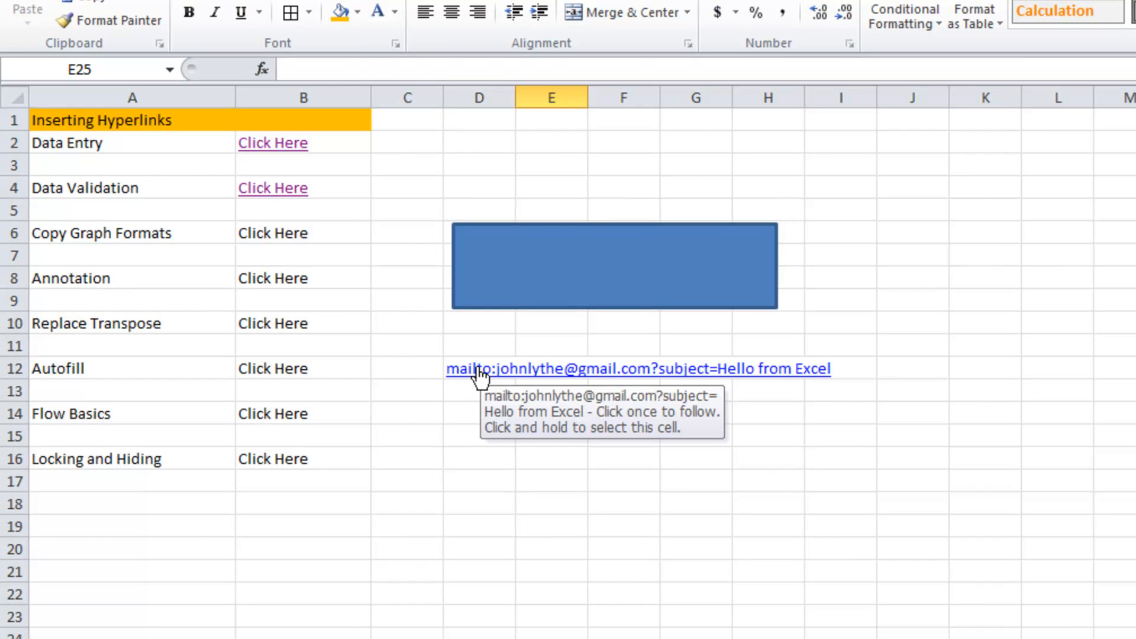
click(478, 370)
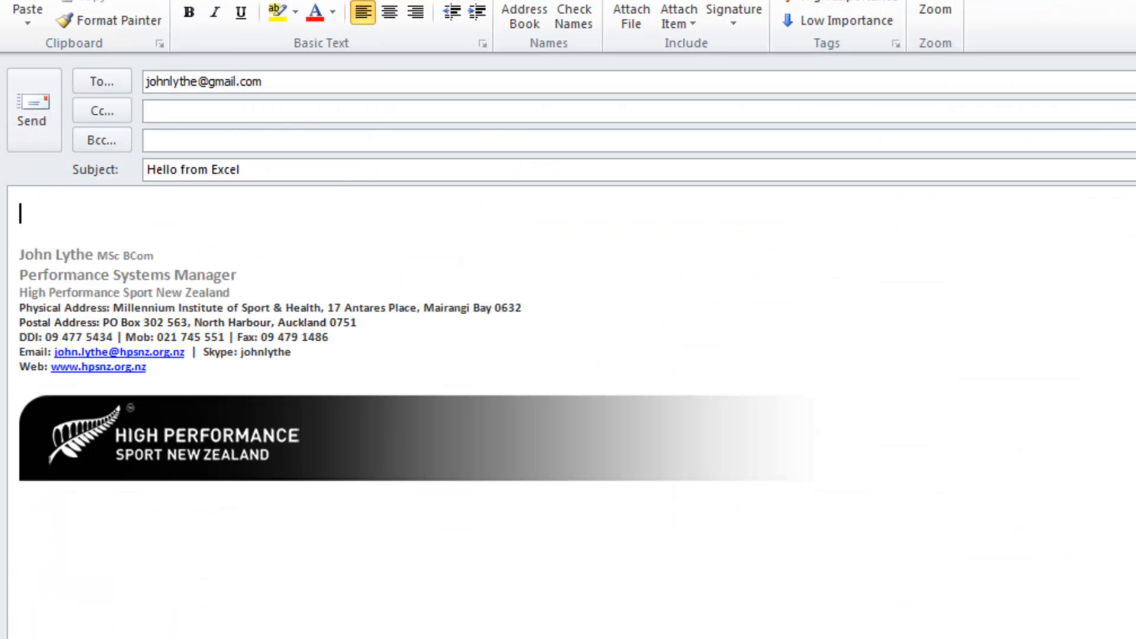
key(alt+F4)
click(1078, 553)
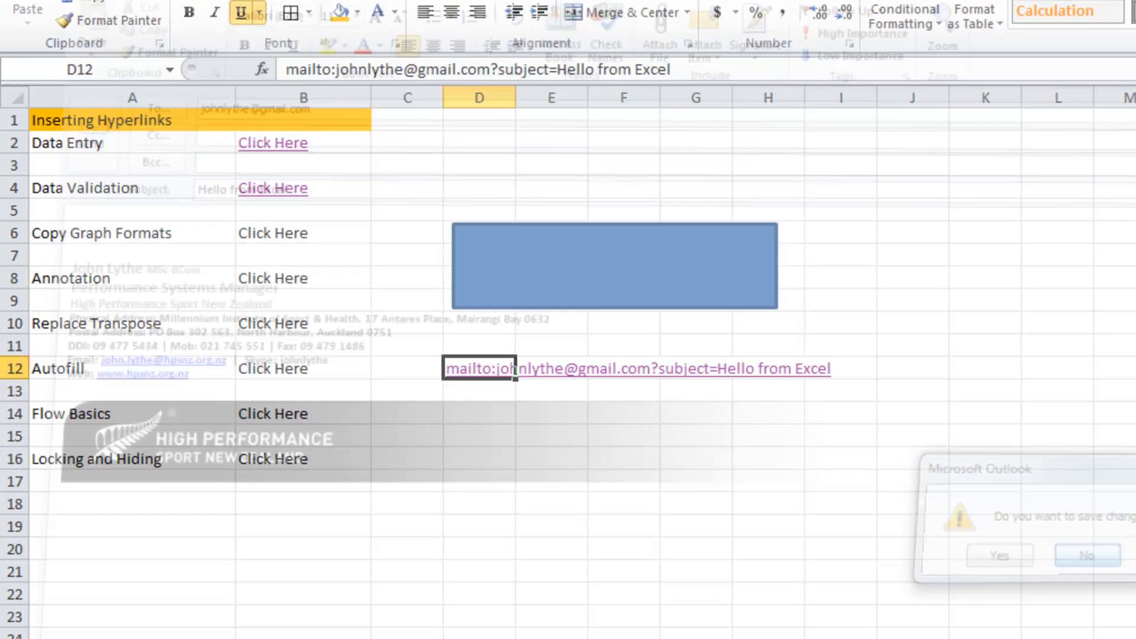
Replace D12's link display text with 'Email' followed by the contact's first name
right_click(471, 369)
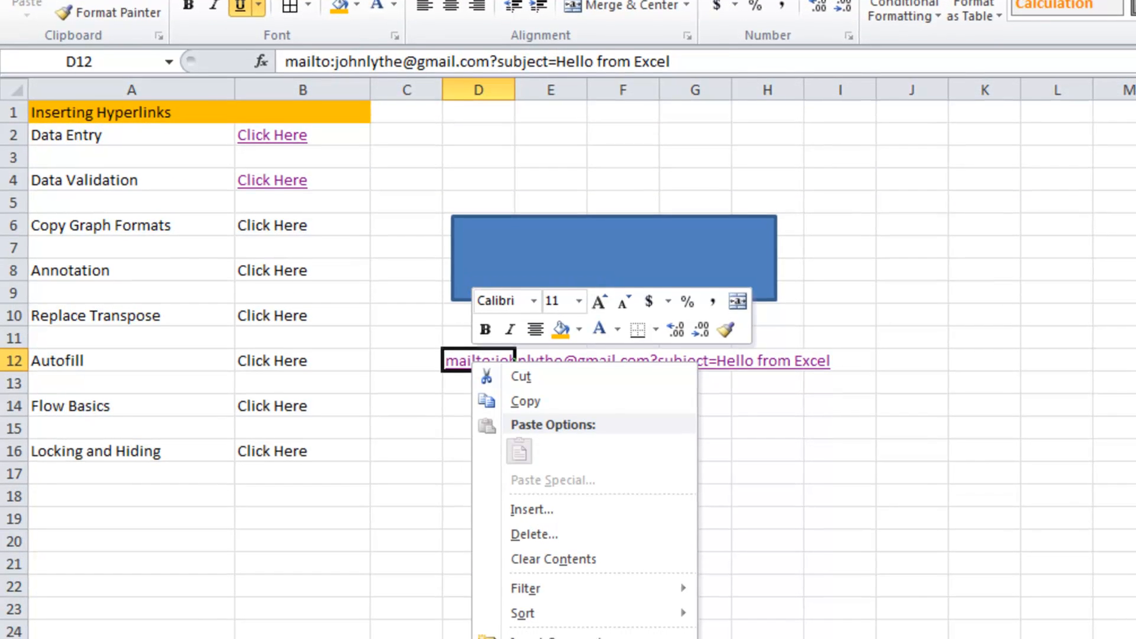
click(550, 626)
click(760, 224)
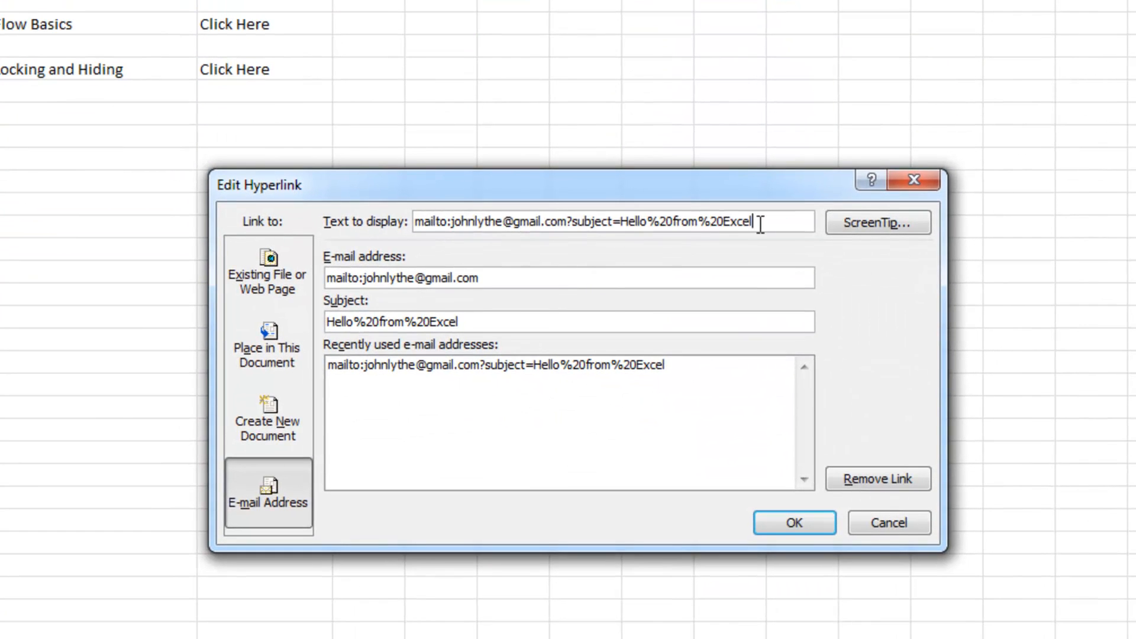
drag(761, 224, 411, 222)
text(Email John)
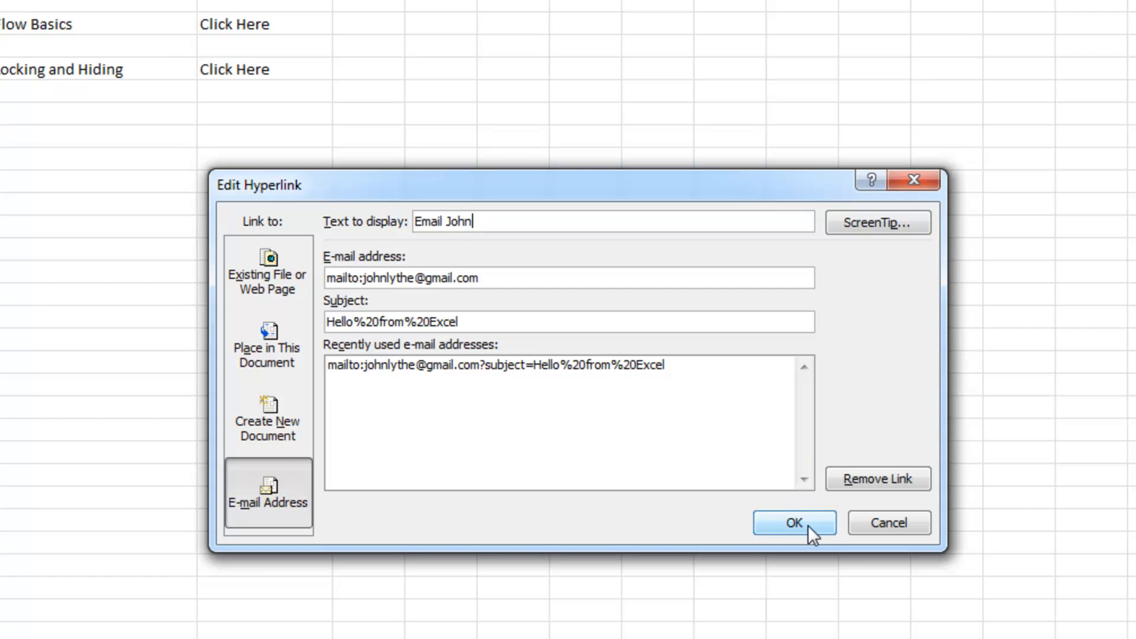
click(808, 524)
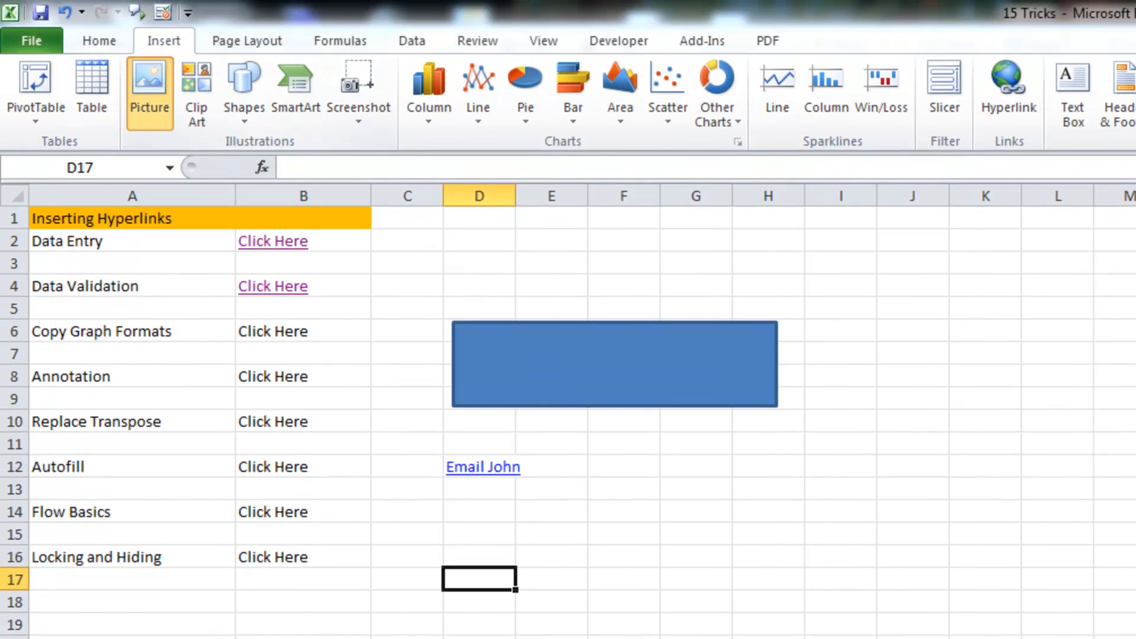
Insert the running-man cartoon JPEG from the Desktop below the e-mail link
click(149, 93)
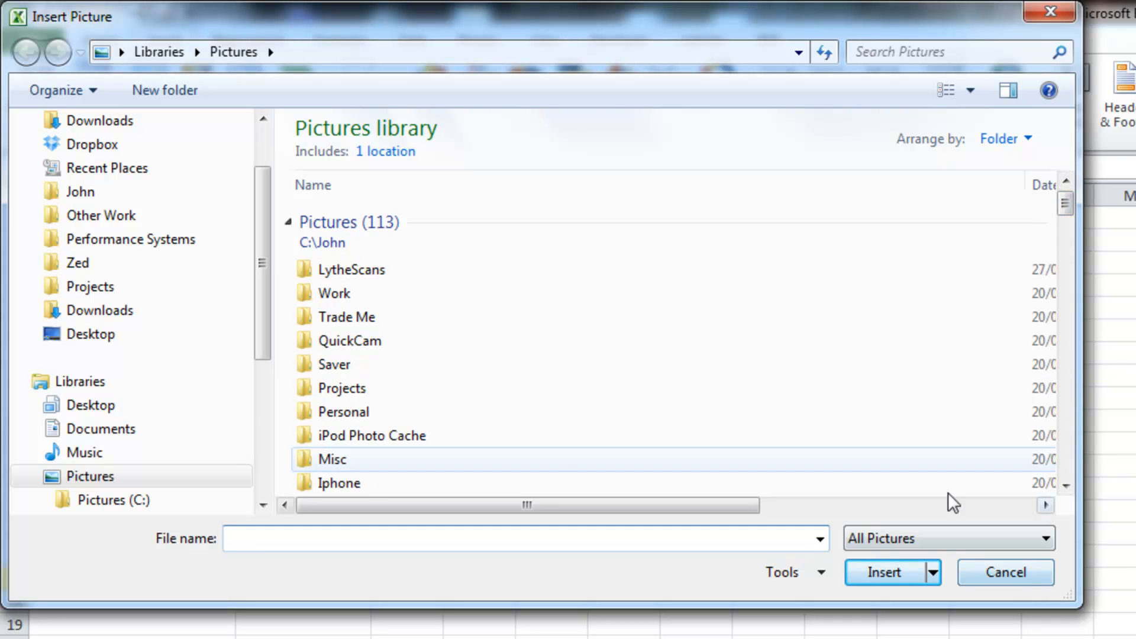
click(89, 333)
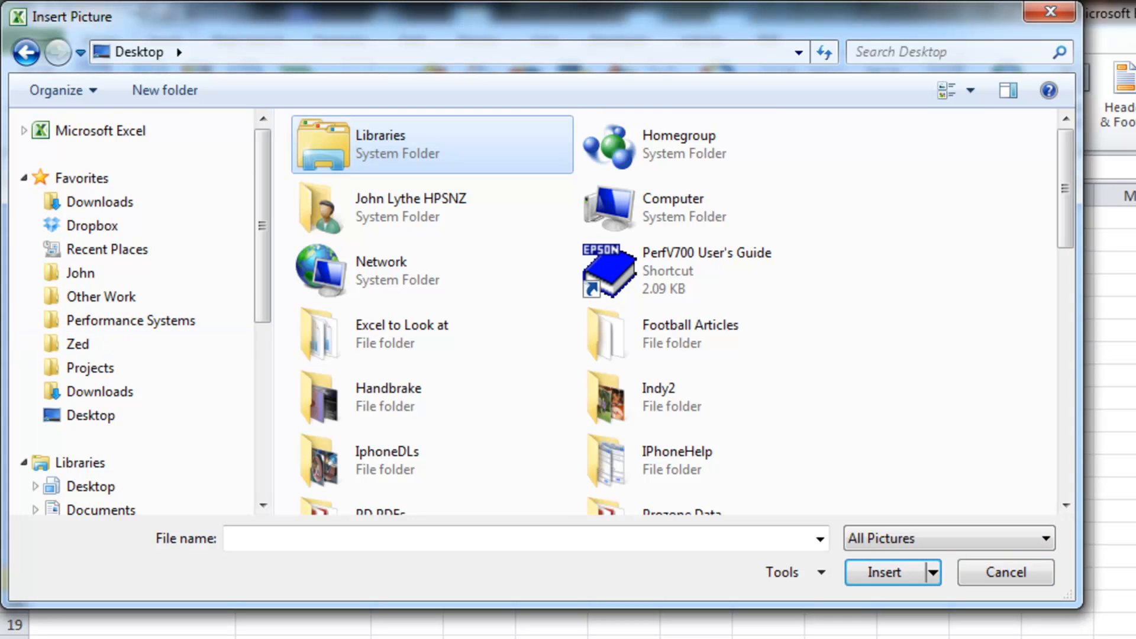
drag(1066, 219, 1076, 302)
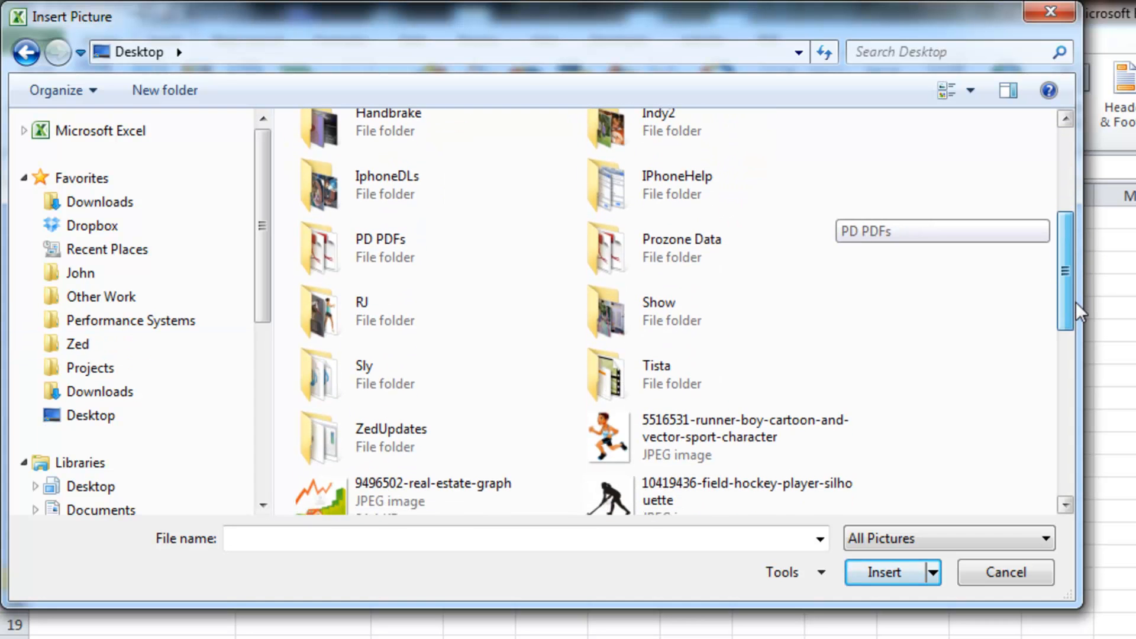
double_click(711, 428)
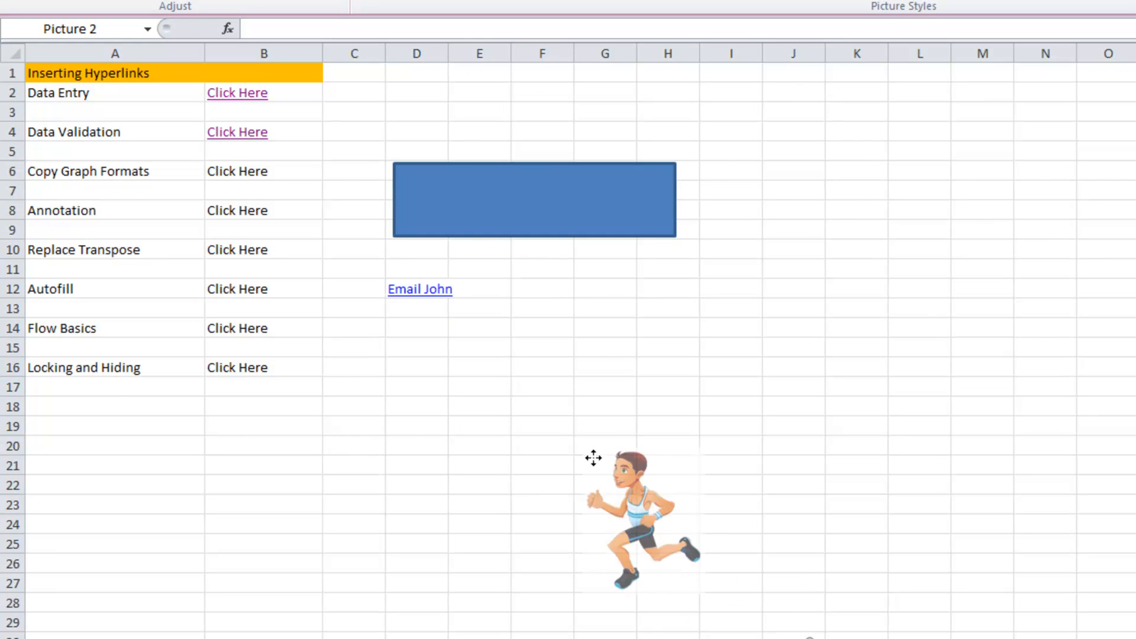
click(649, 487)
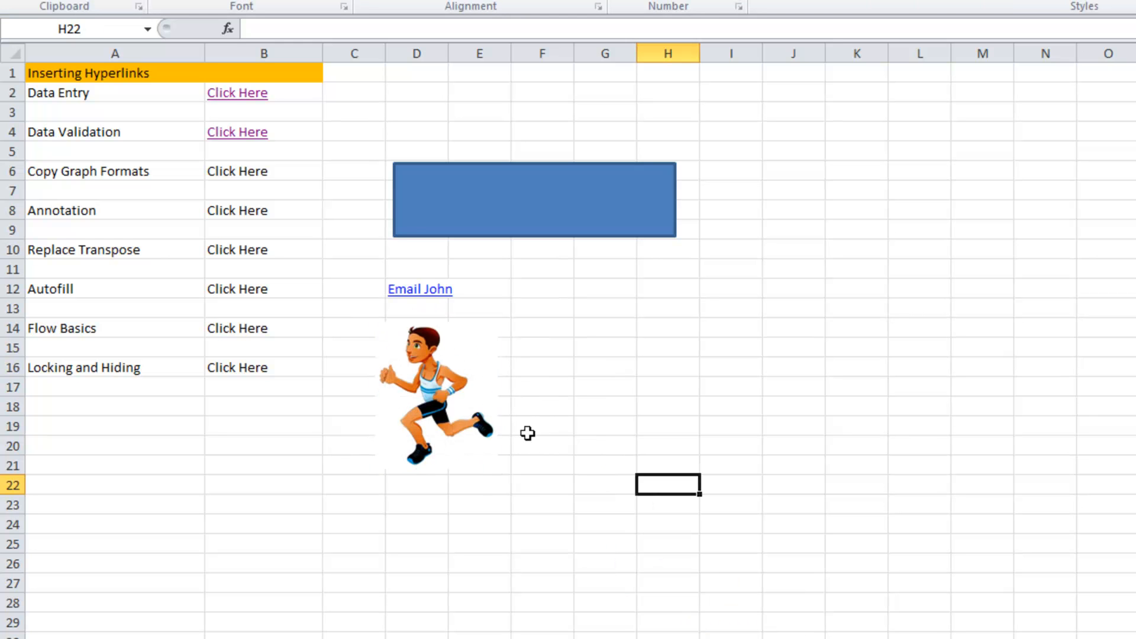
Hyperlink the runner picture to the Flow Basics sheet, test it, and return to the index
click(448, 391)
right_click(427, 382)
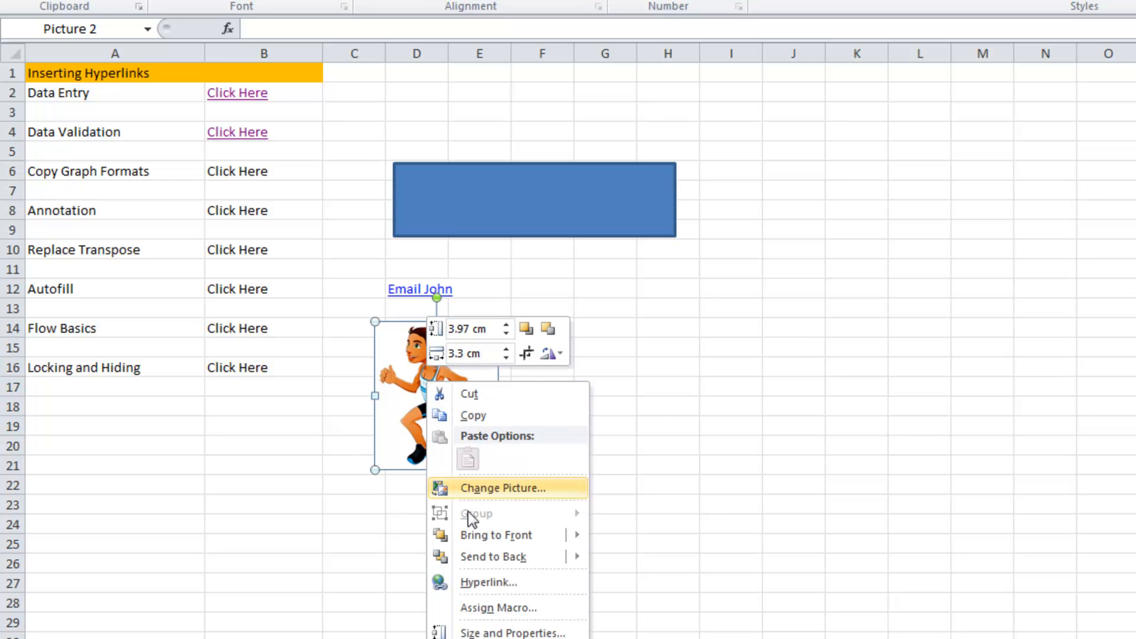
click(522, 583)
click(246, 559)
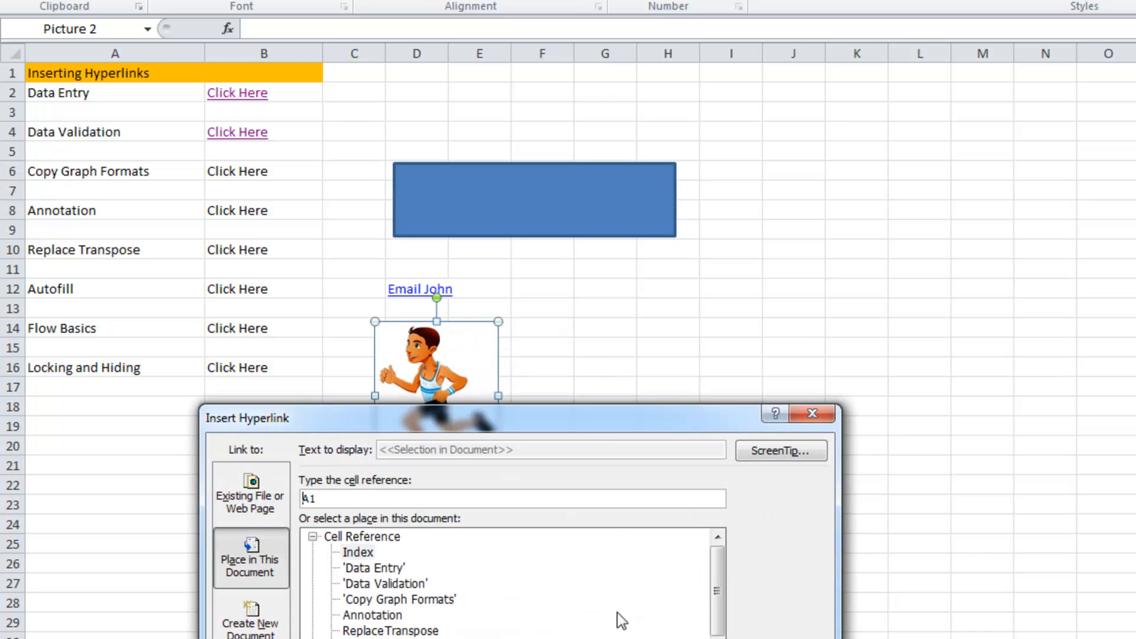
click(355, 601)
click(719, 538)
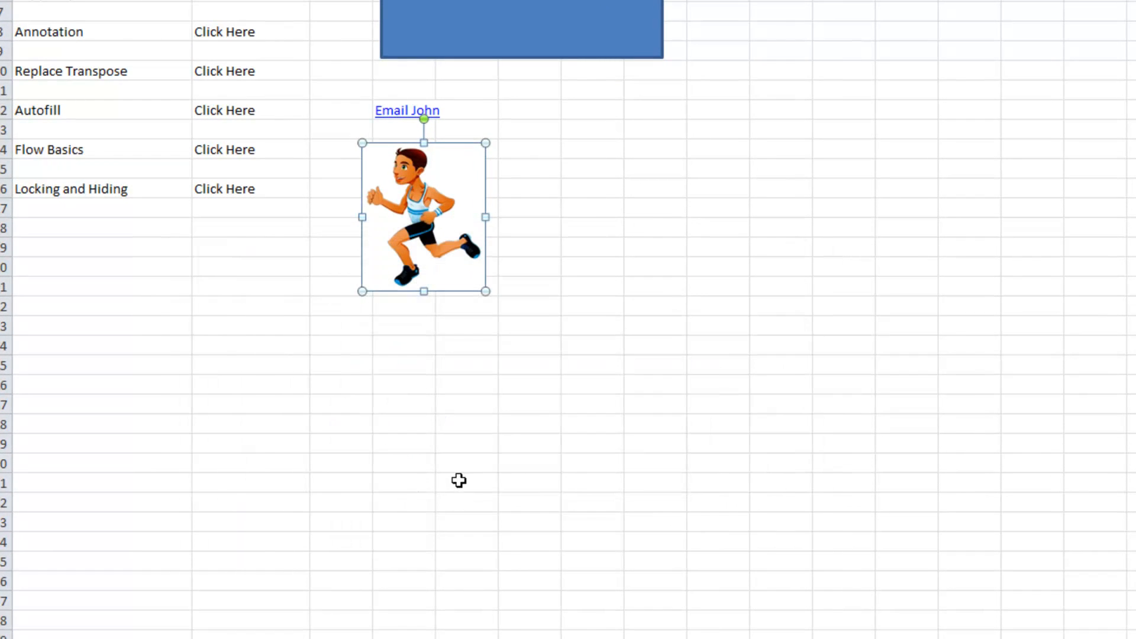
click(465, 474)
click(432, 213)
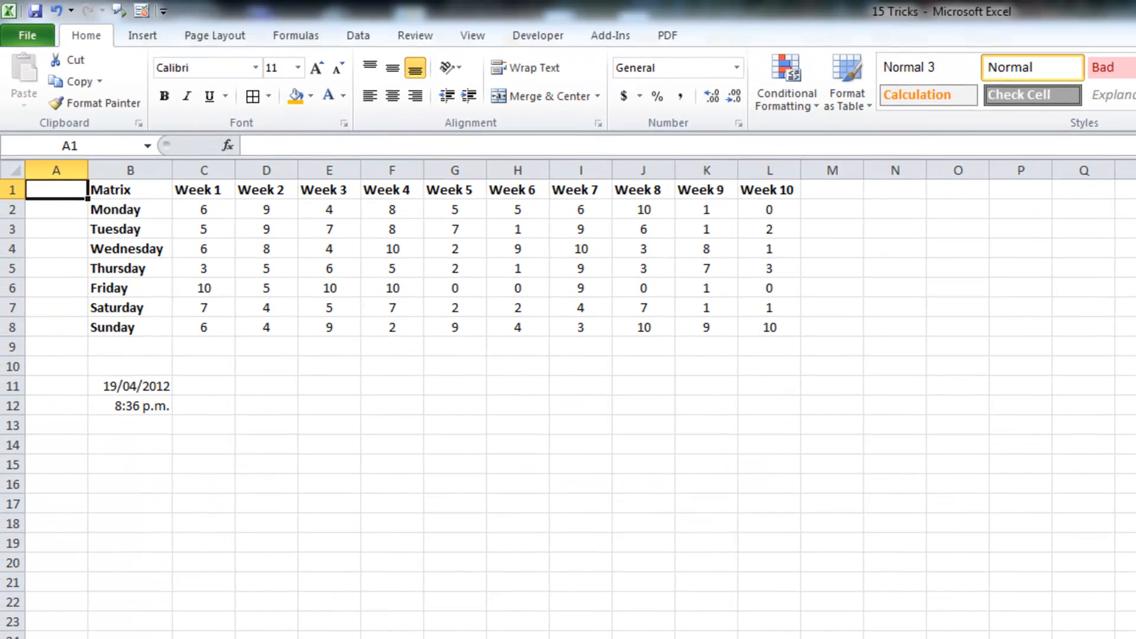
key(ctrl+Page_Up)
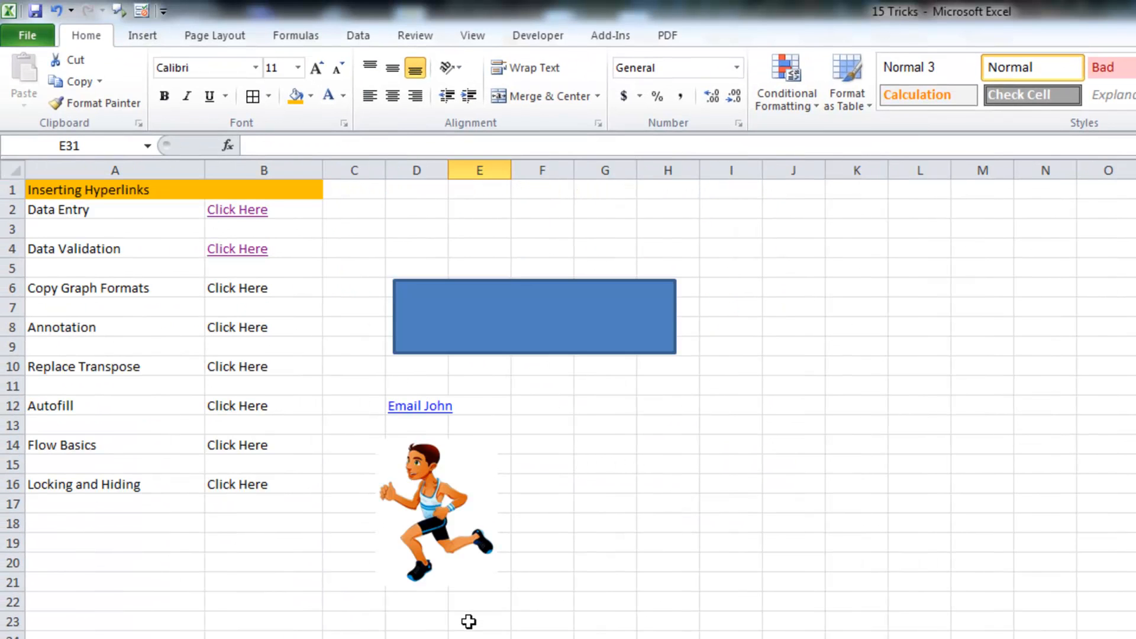